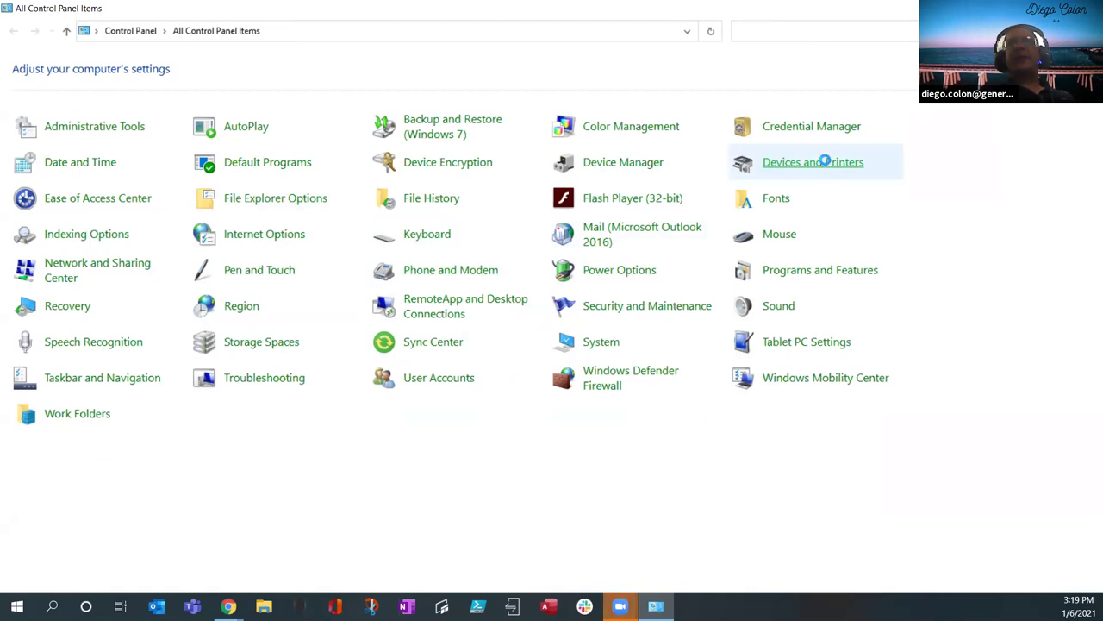
- View the HP ENVY 4510 series printer's device properties and close them
click(200, 358)
right_click(152, 351)
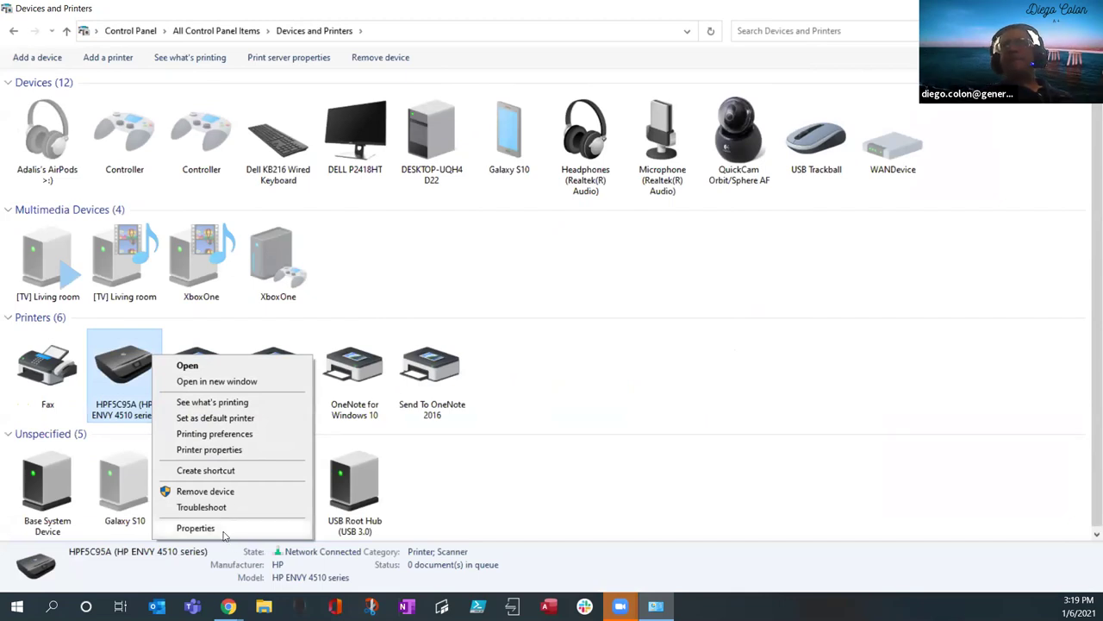
click(226, 529)
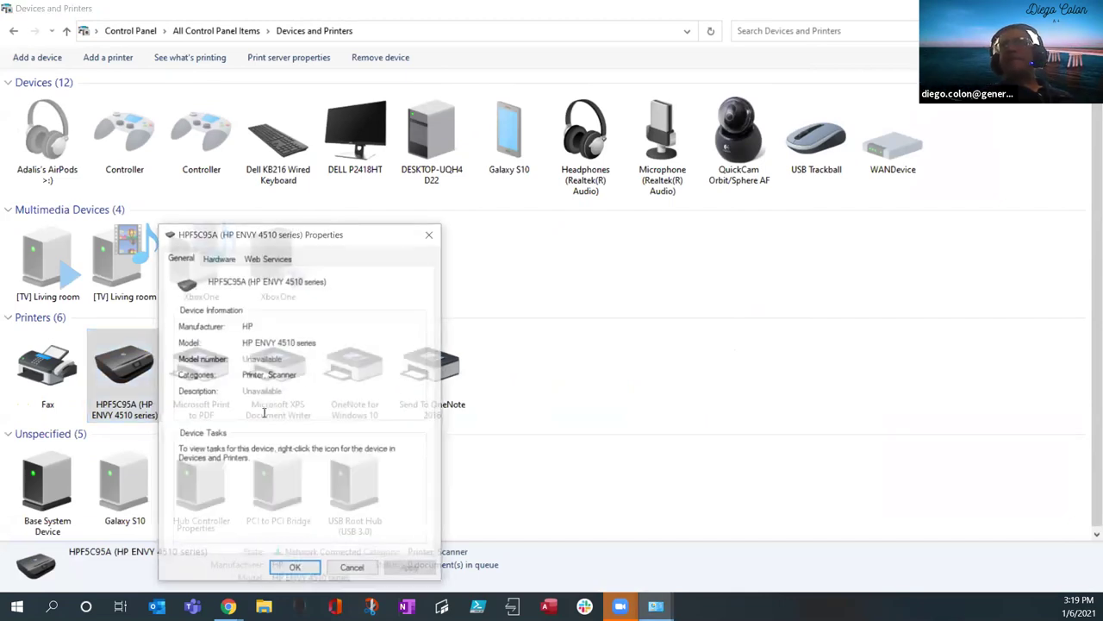
click(431, 232)
- Open the HP ENVY 4510 print queue and view the sharing options in the printer's properties
right_click(132, 376)
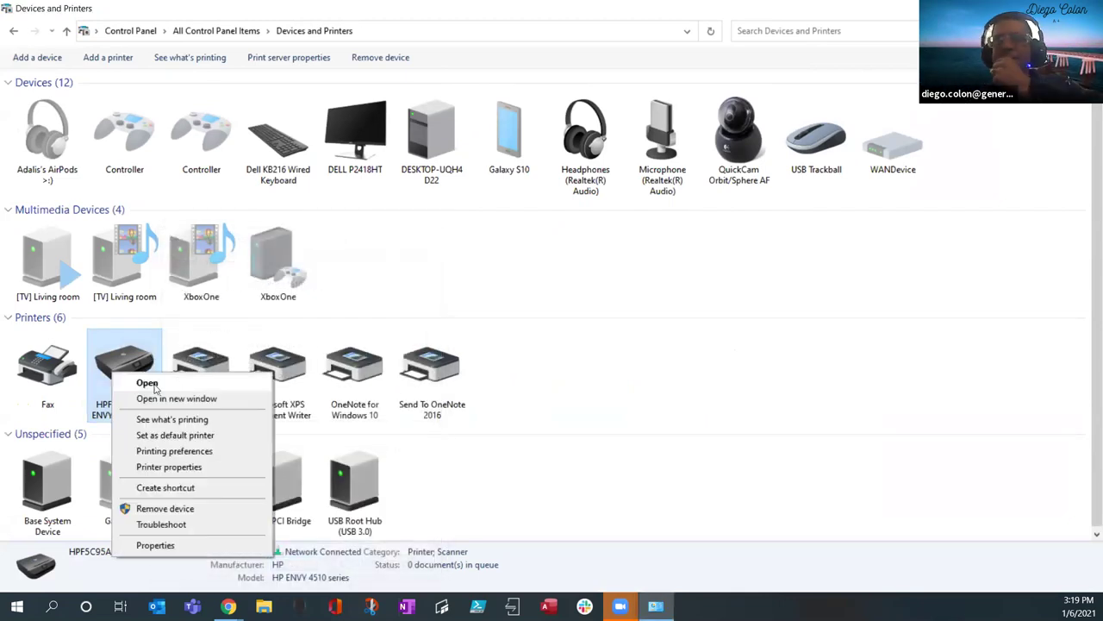
click(255, 426)
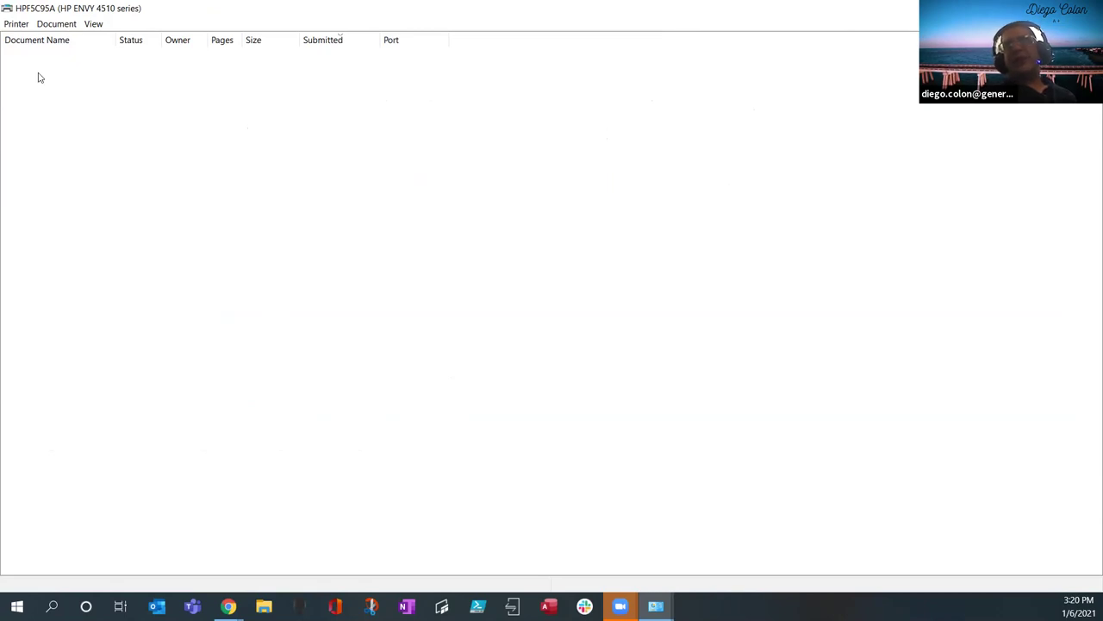
click(16, 24)
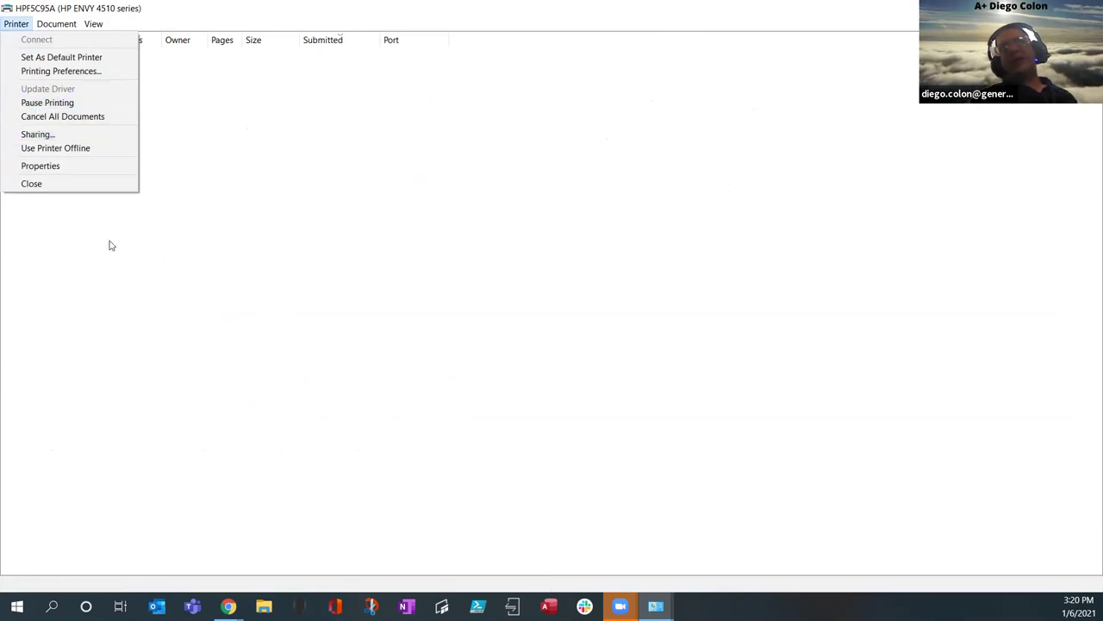
click(47, 169)
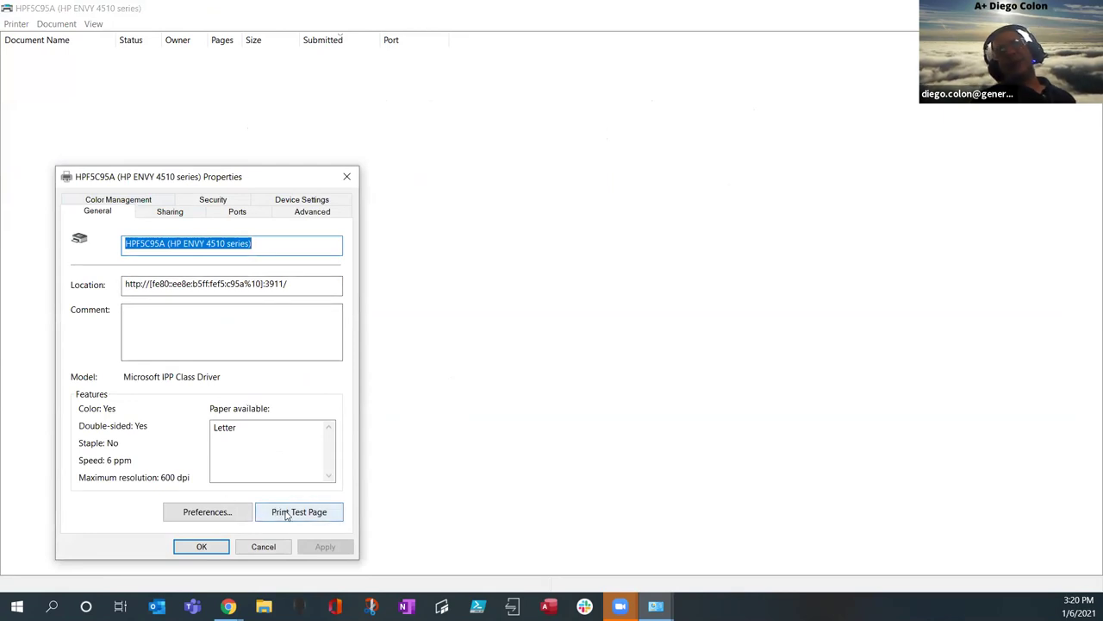
click(159, 212)
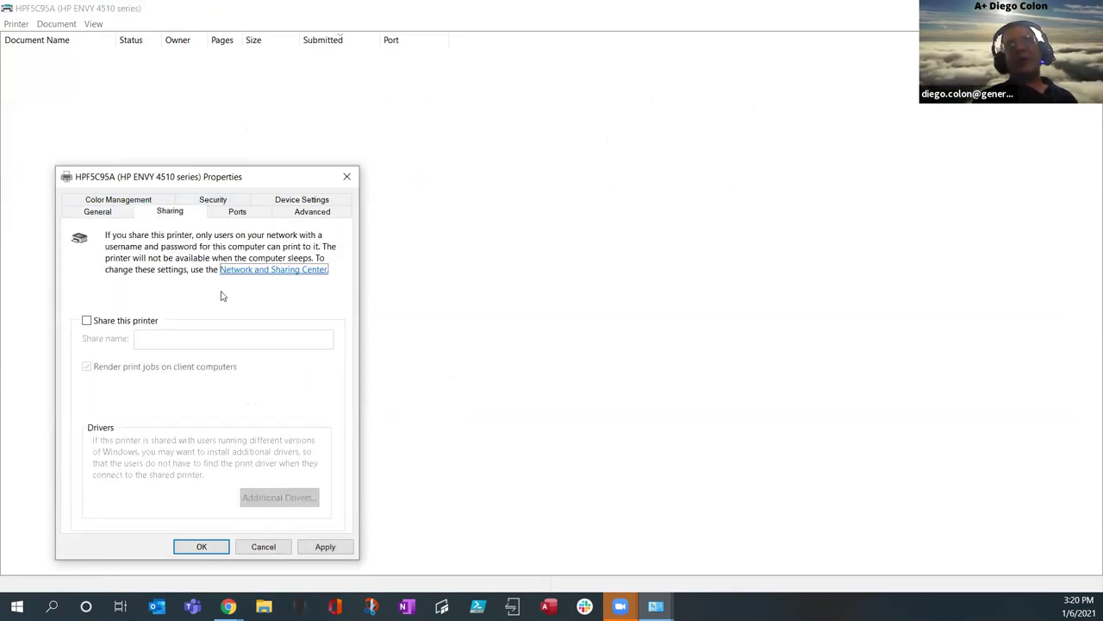
- Try assigning the printer to the LPT1 port, look through the port list, and discard the change
click(229, 215)
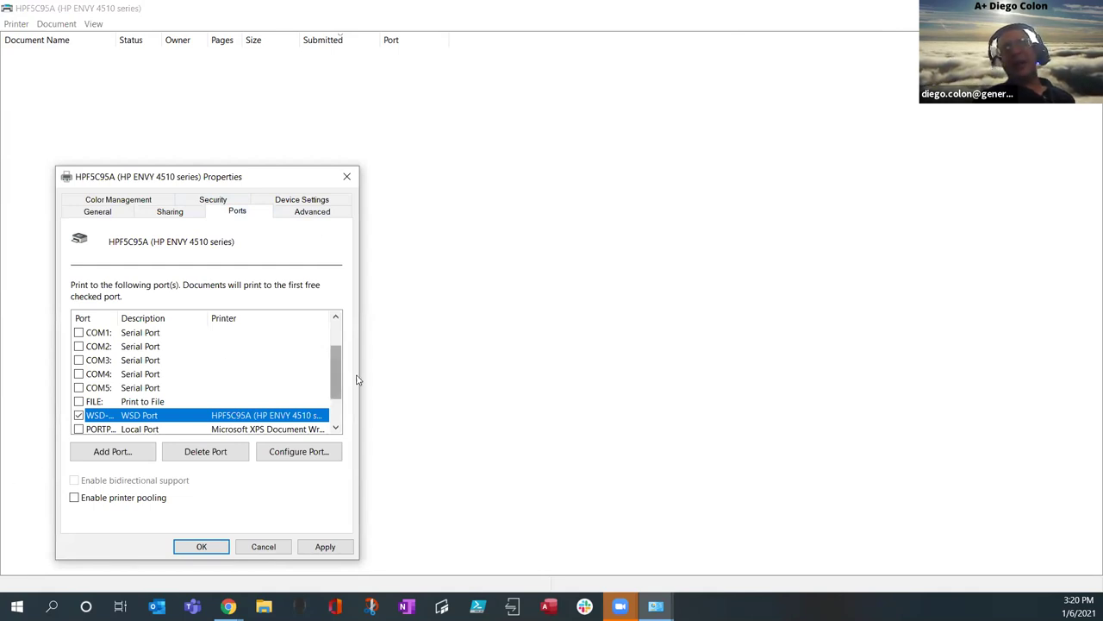
drag(339, 369, 352, 327)
click(79, 333)
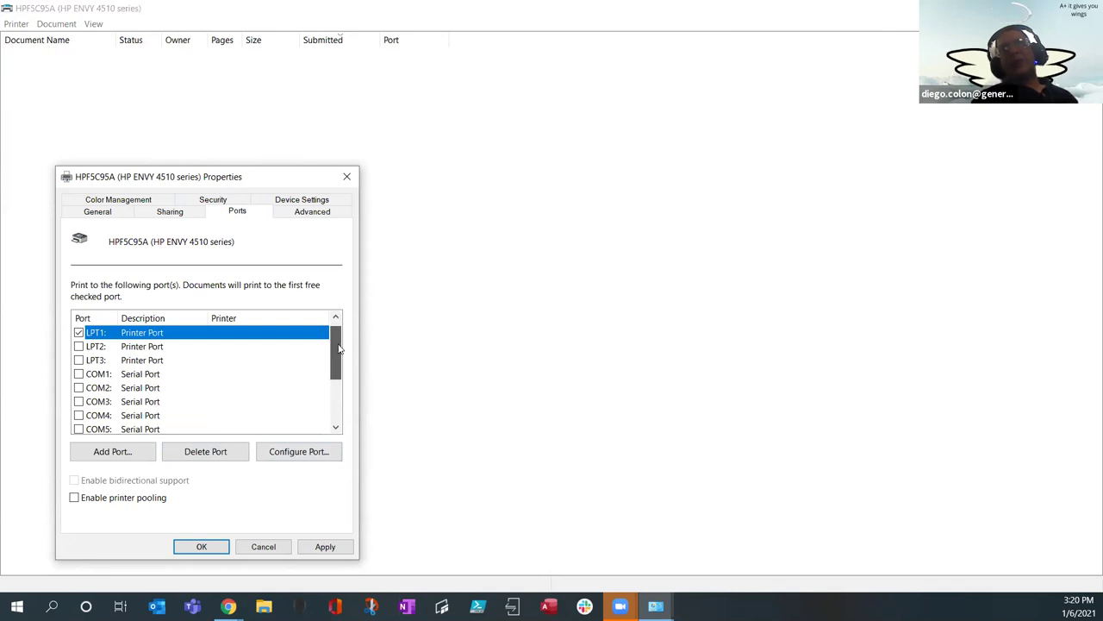
scroll(339, 348, down, 2)
scroll(342, 347, up, 2)
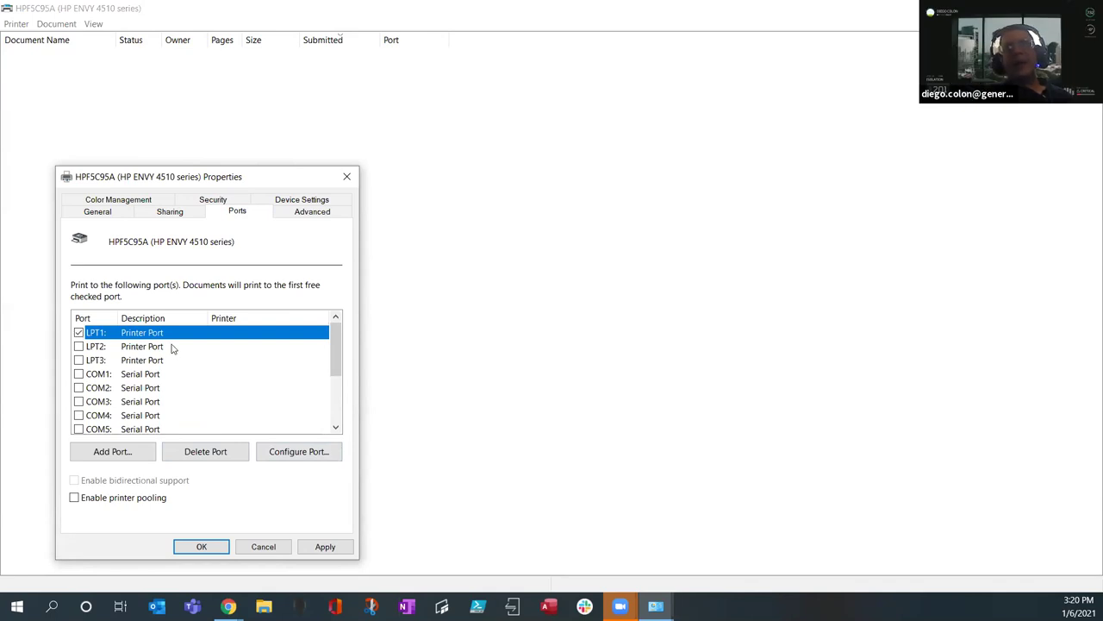
click(264, 545)
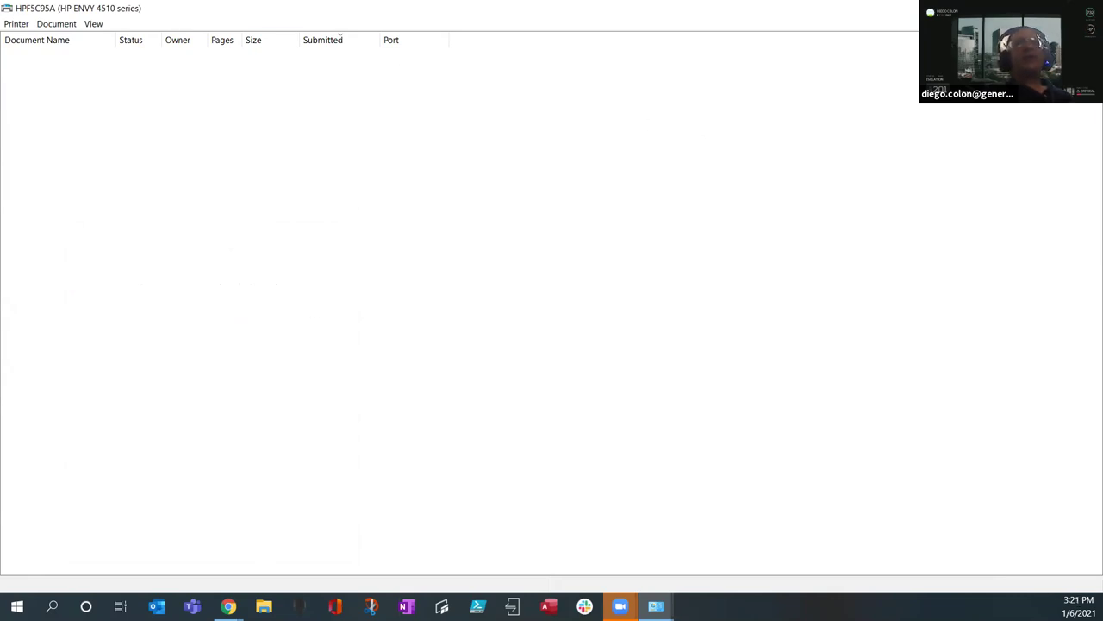
- Reopen the printer's port settings from the print queue and show the port types available for a new port
click(14, 25)
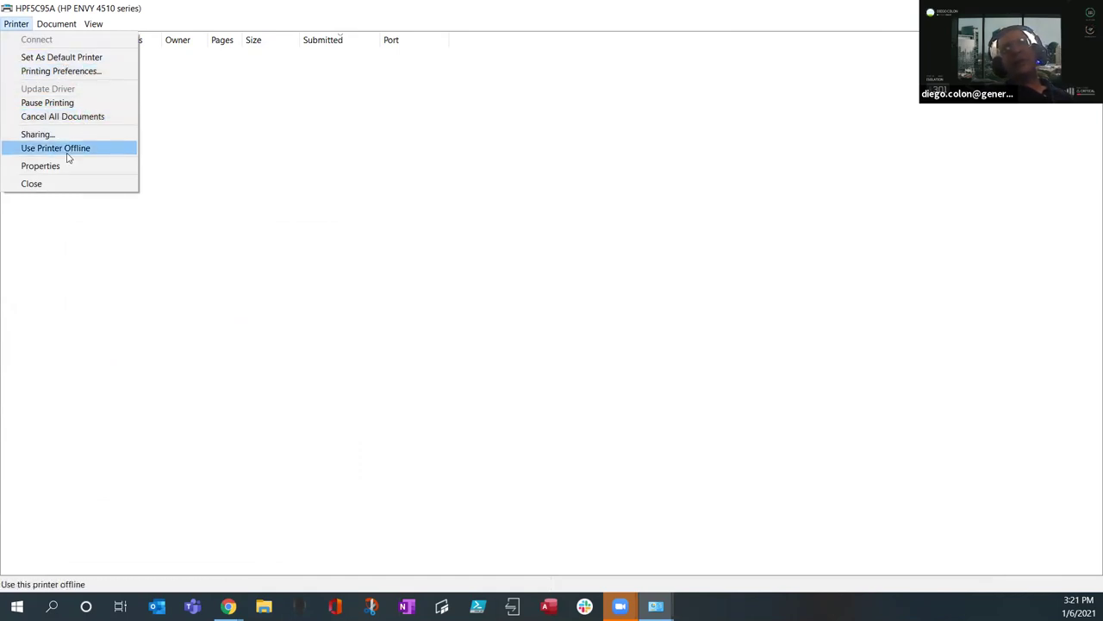
click(90, 167)
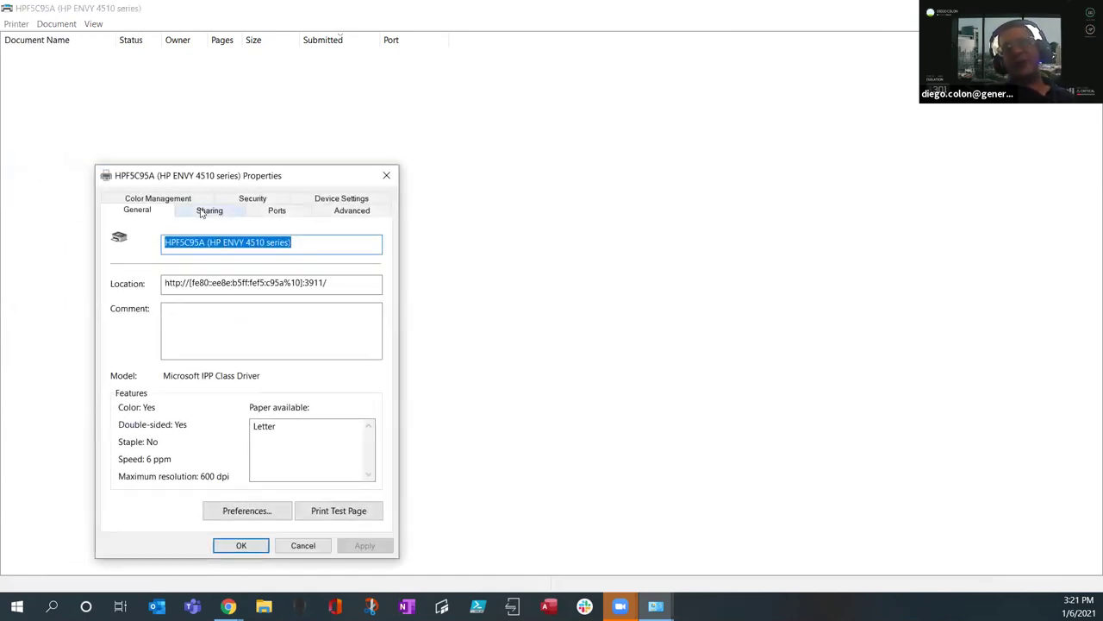
click(276, 210)
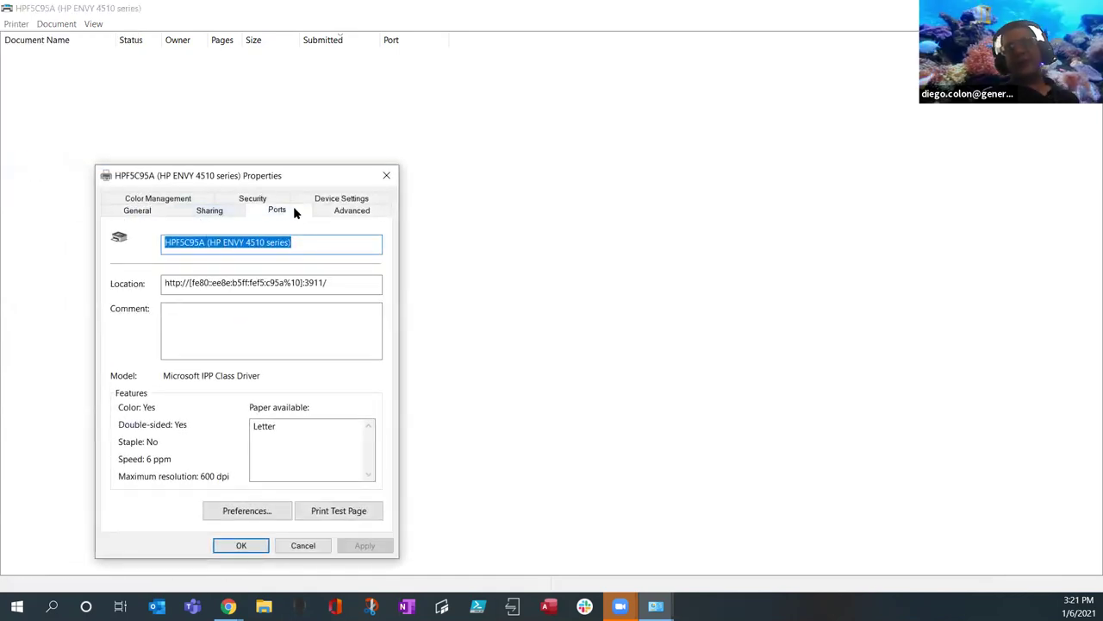
click(151, 450)
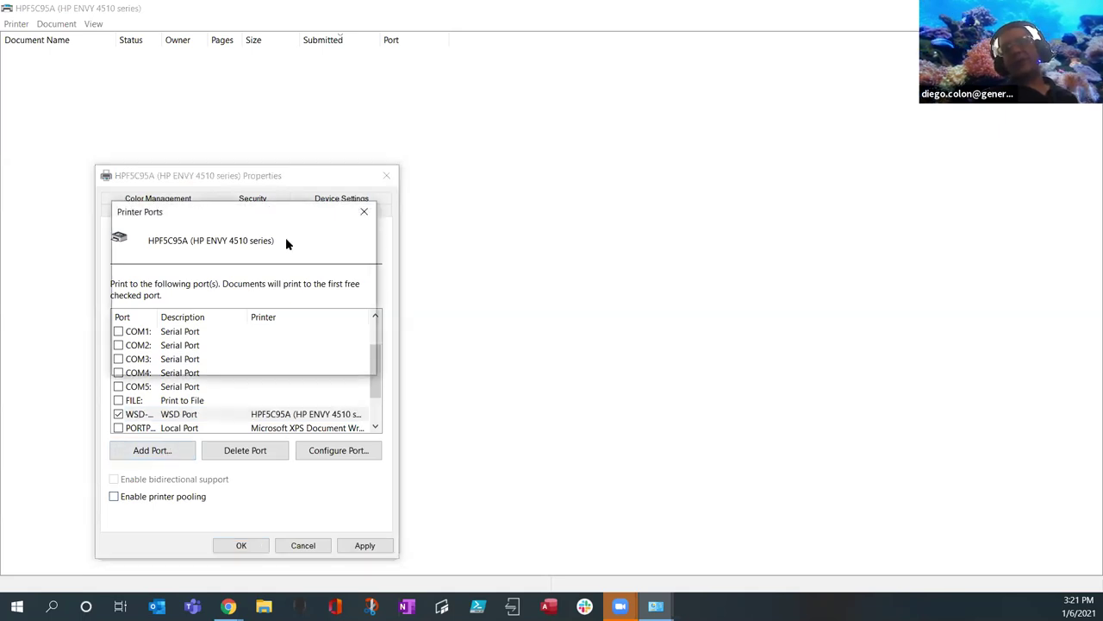
drag(280, 215, 611, 155)
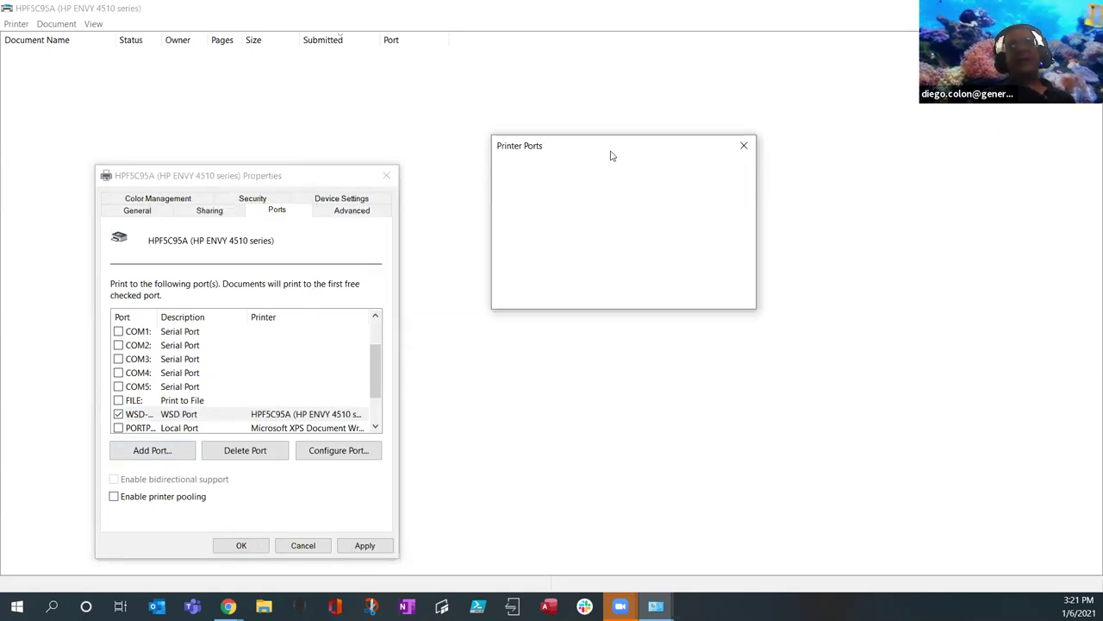
click(580, 125)
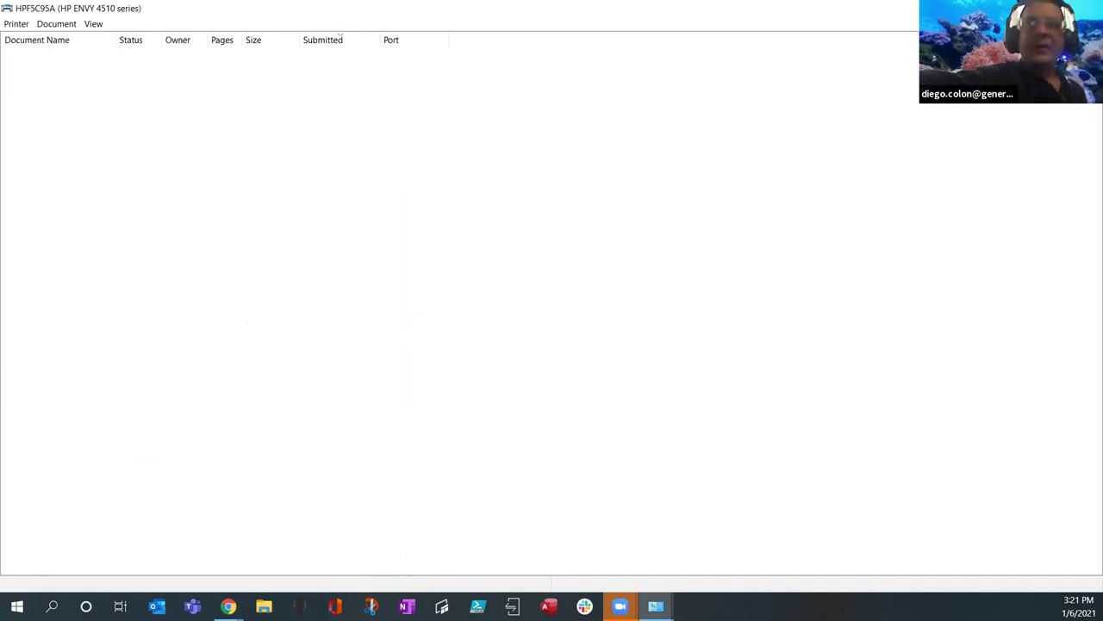
key(alt+Tab)
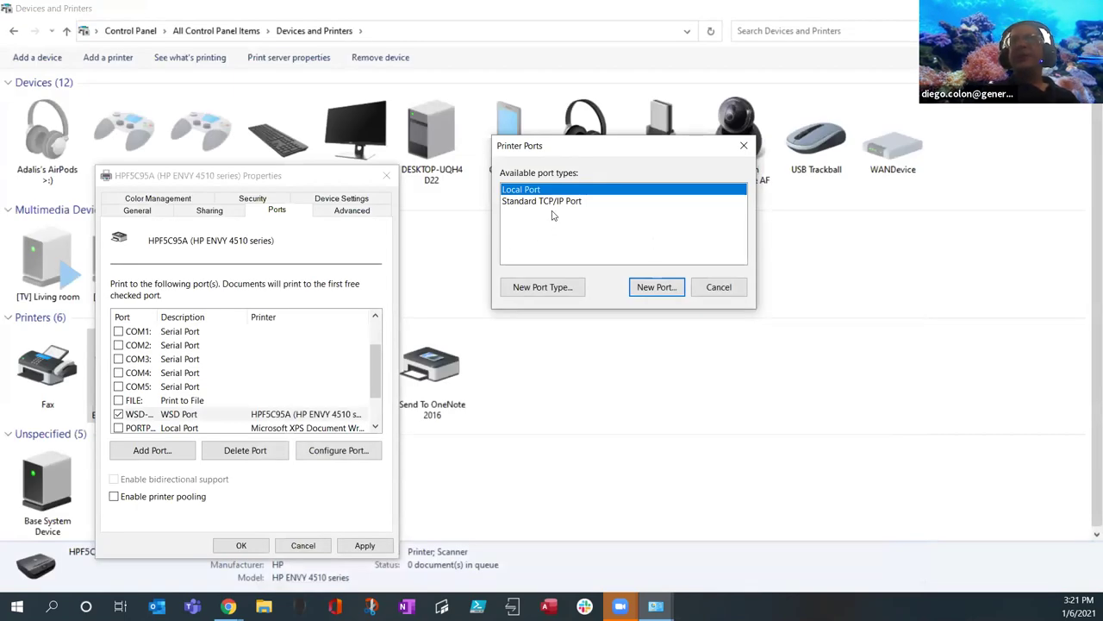
- Preview the Standard TCP/IP port wizard up to its printer name or IP address page, and cancel without adding a port
double_click(557, 202)
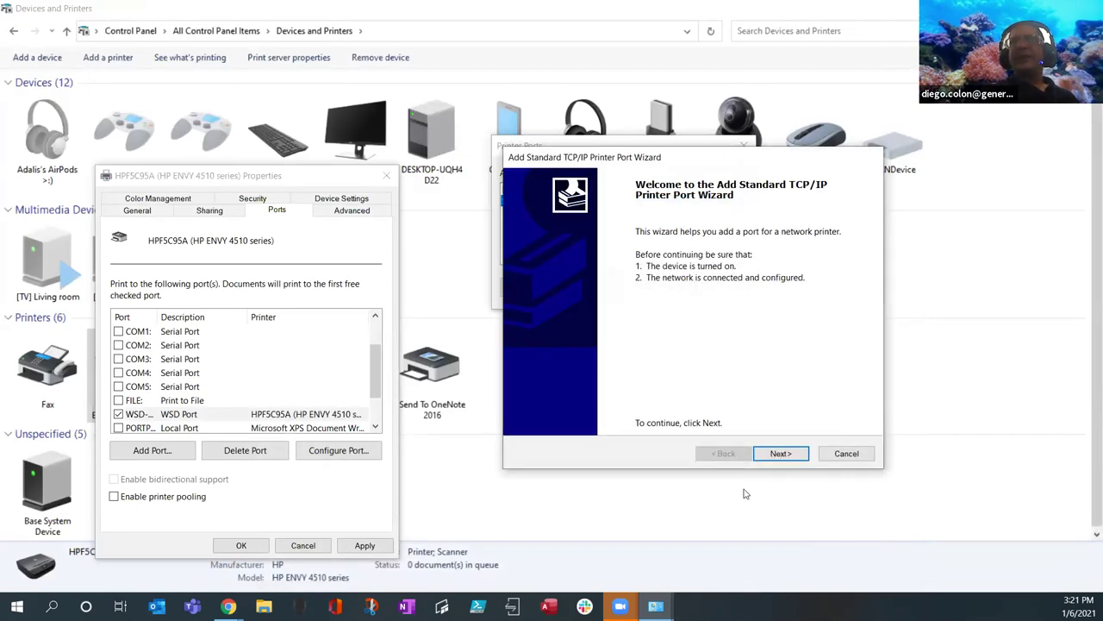
click(779, 454)
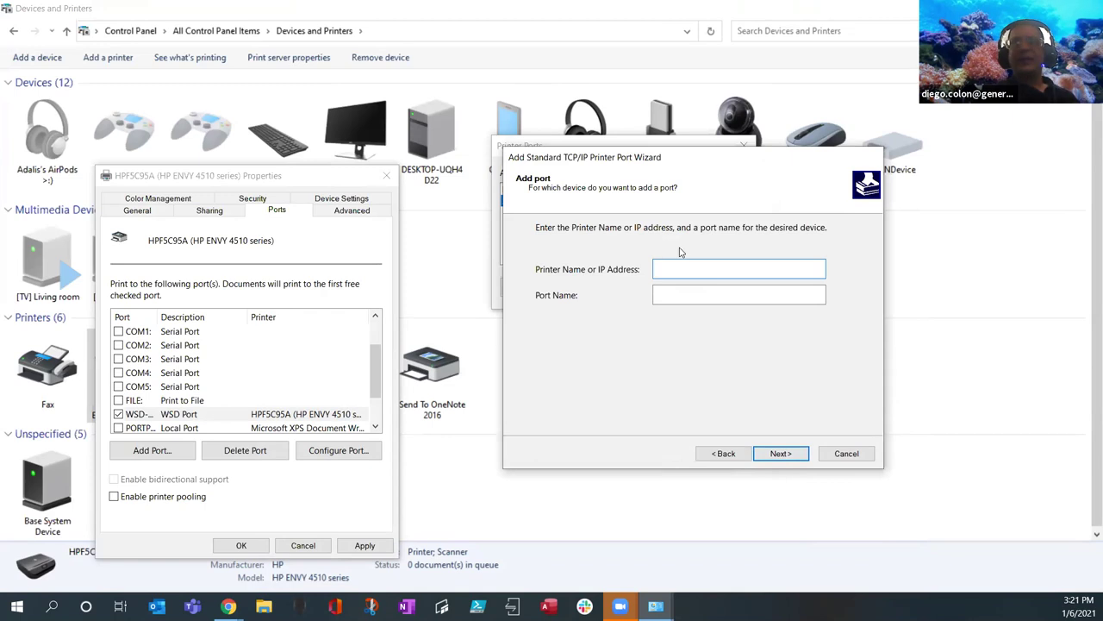
click(853, 455)
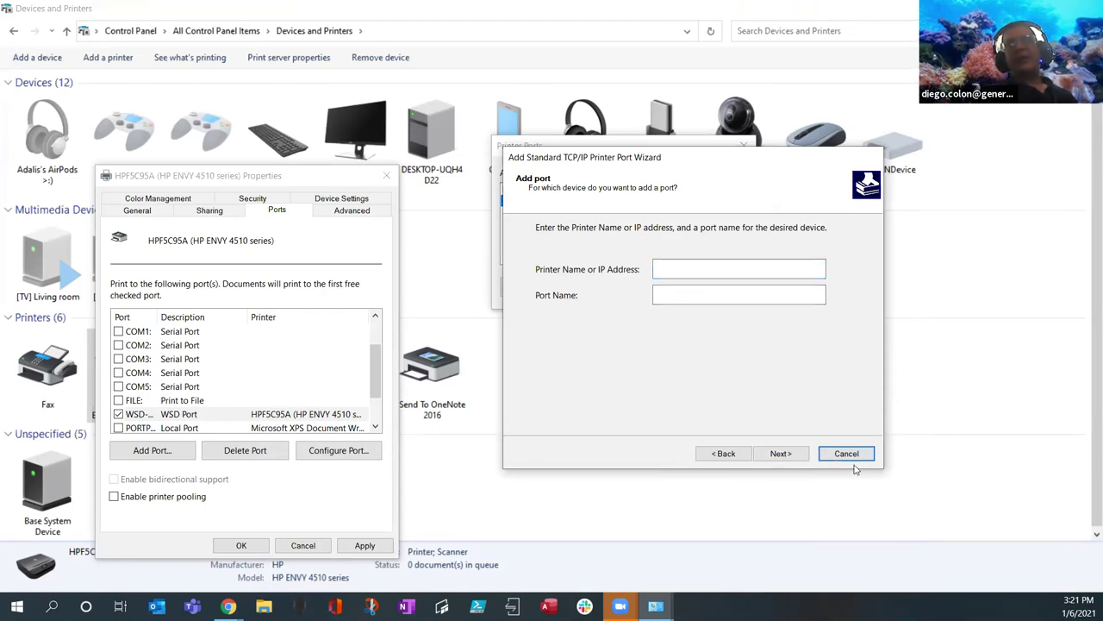
click(841, 455)
click(722, 288)
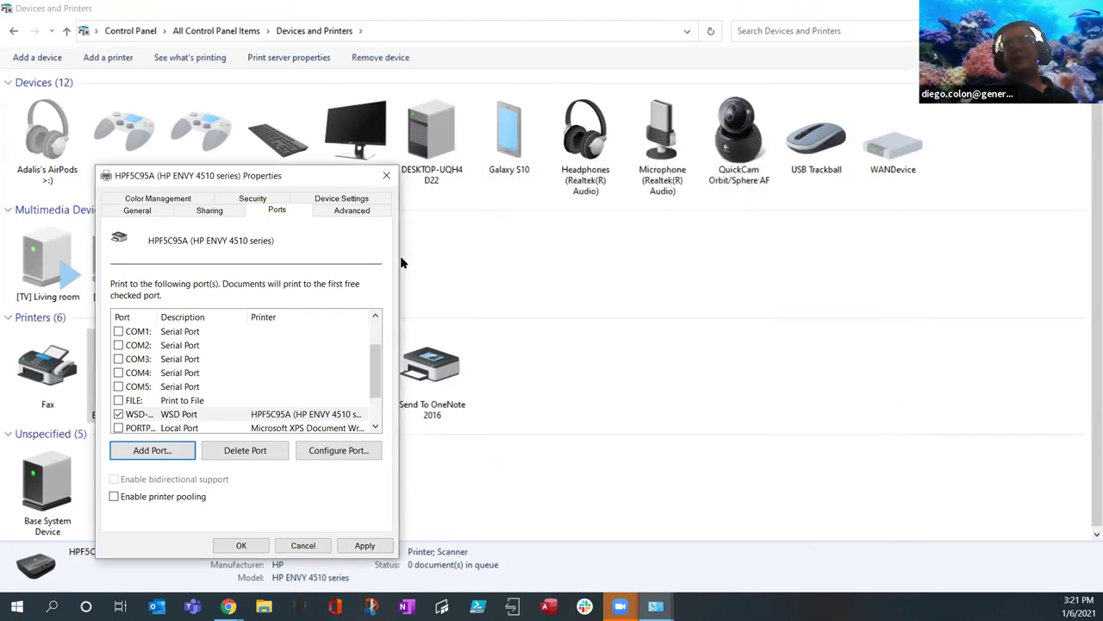
click(301, 545)
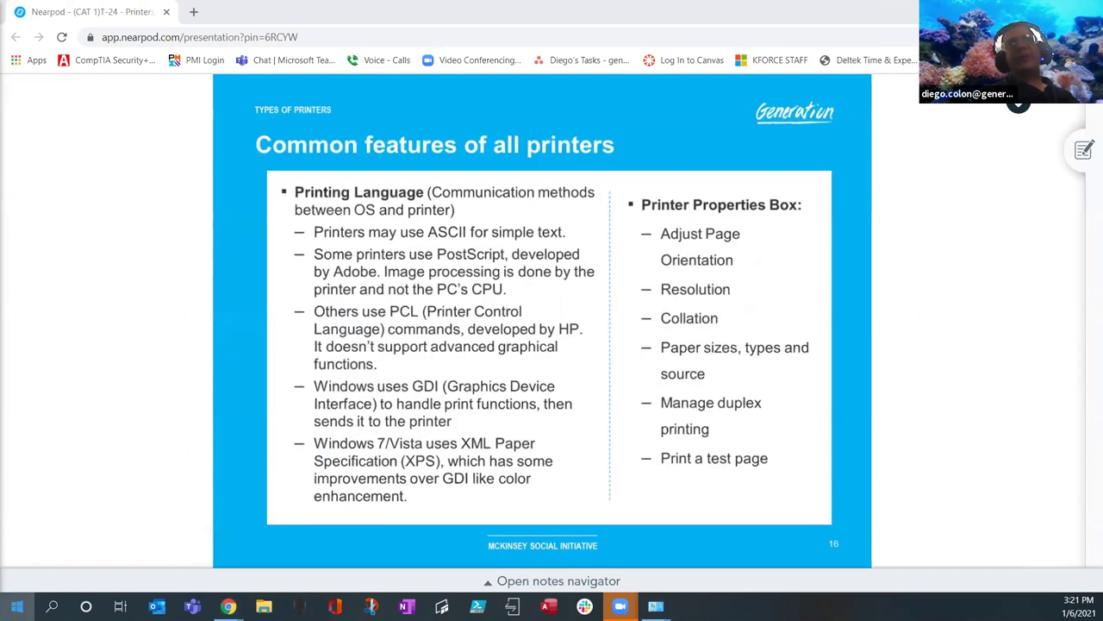
- Switch back to the Devices and Printers window and check the HP ENVY 4510 printer's device properties
click(17, 606)
click(672, 233)
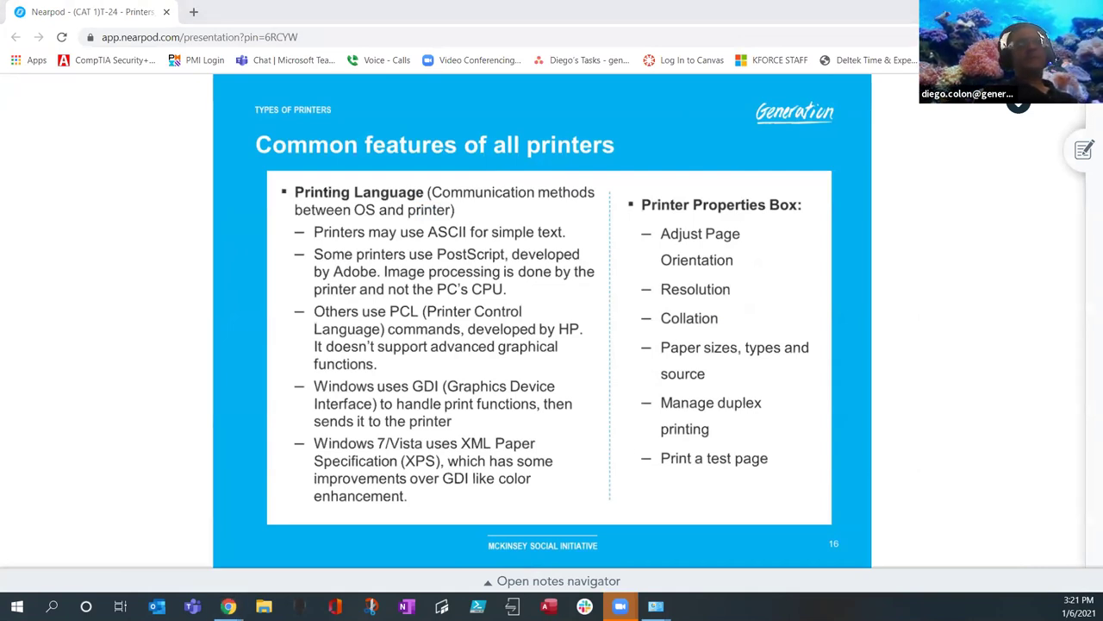
key(alt+Tab)
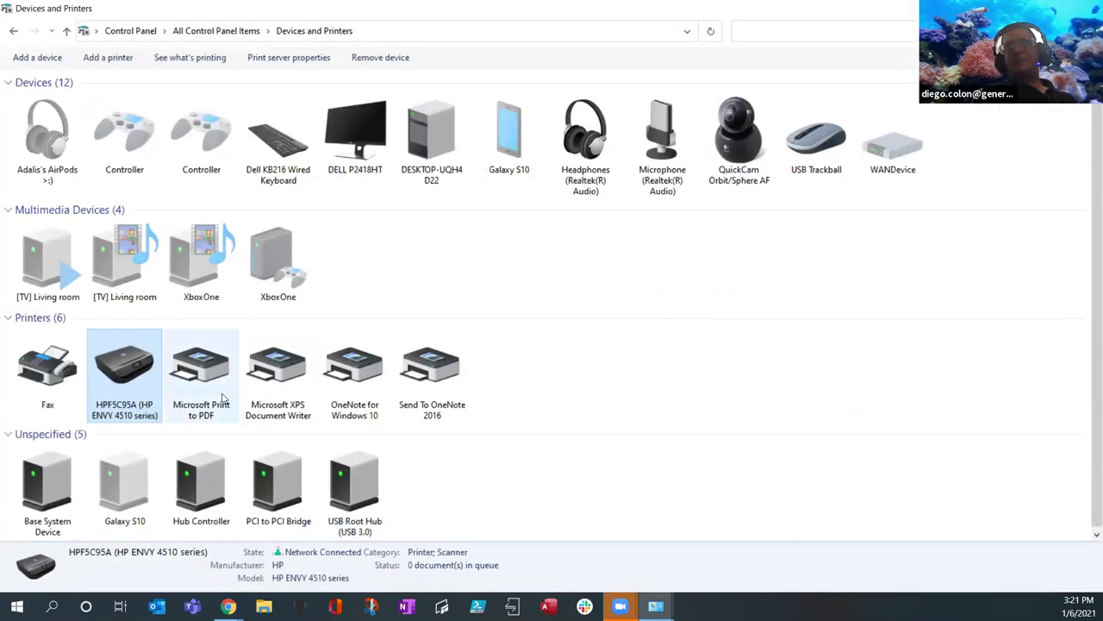
right_click(129, 401)
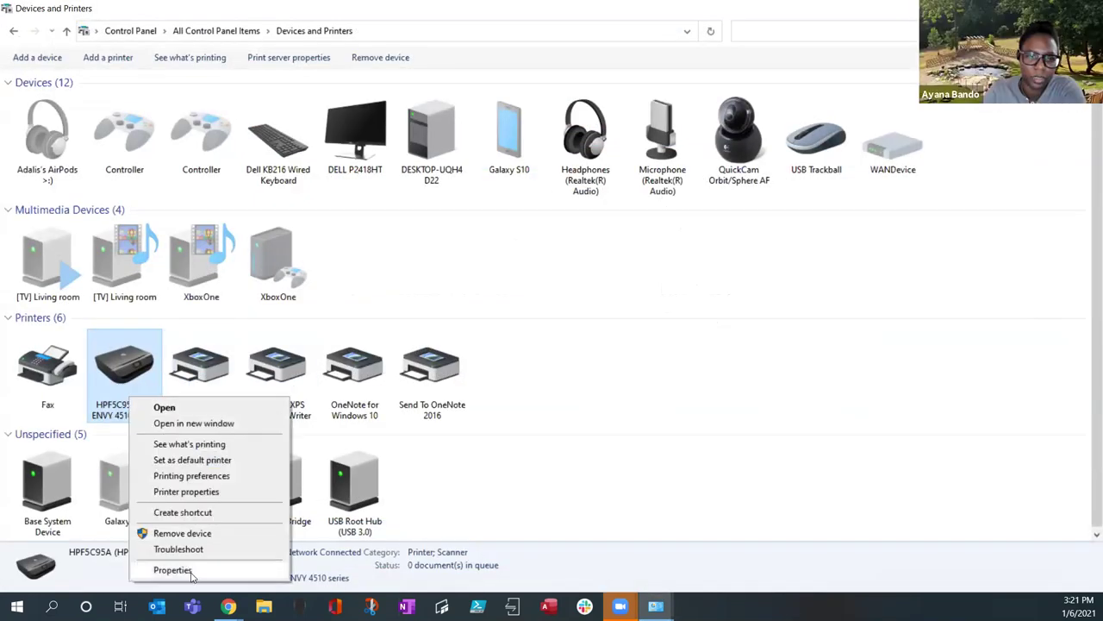
click(178, 570)
click(408, 234)
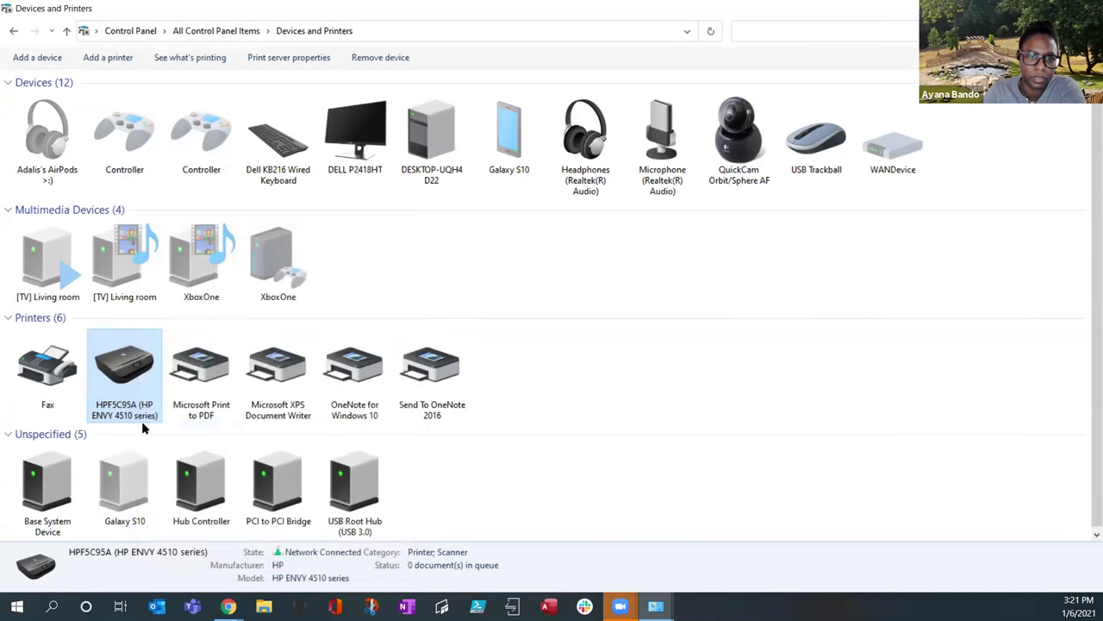
- Open the HP ENVY 4510 printer's properties and bring up its printing preferences
right_click(140, 388)
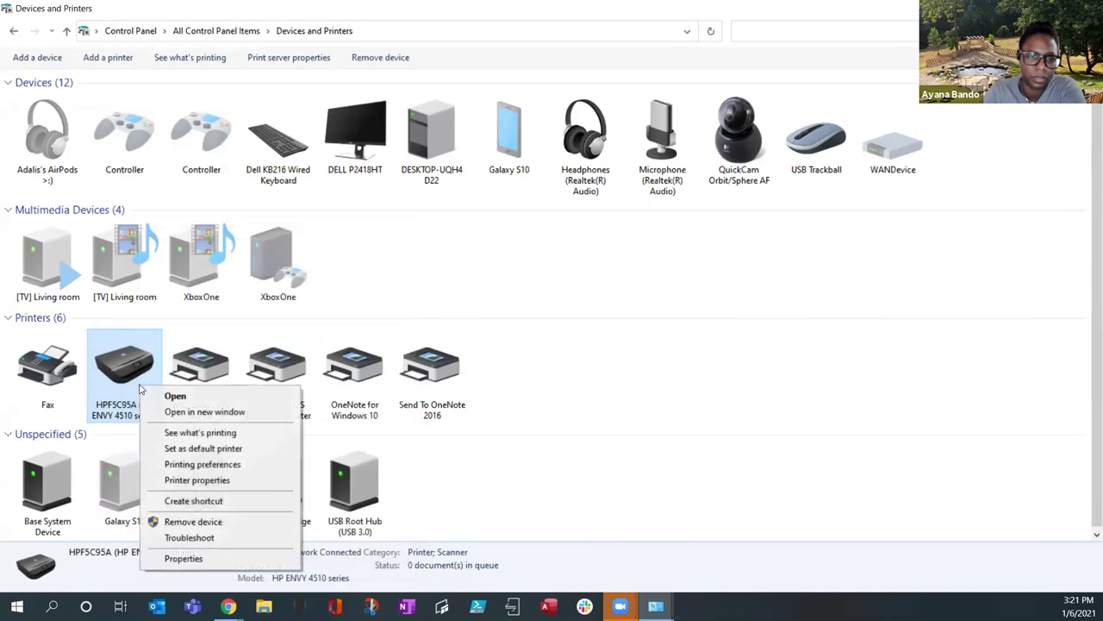
click(231, 468)
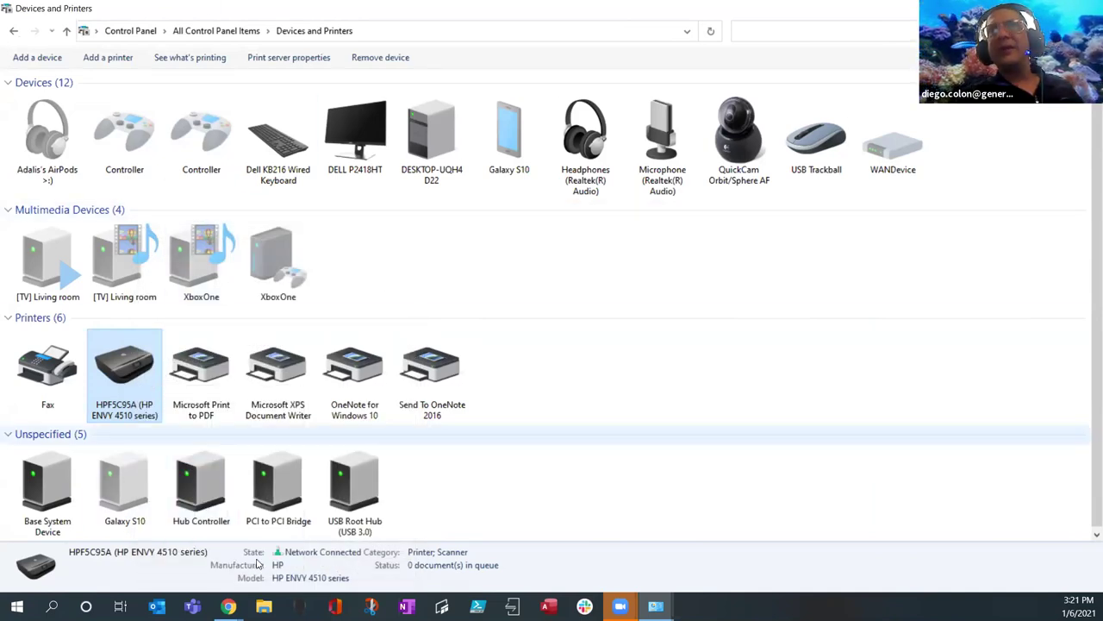
right_click(143, 389)
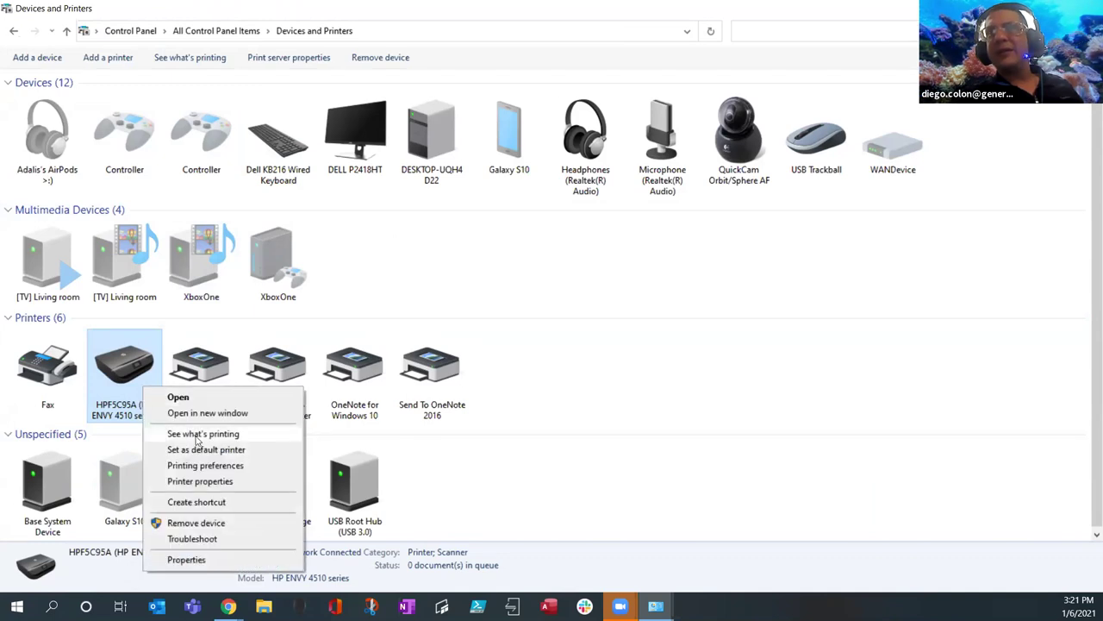
click(211, 481)
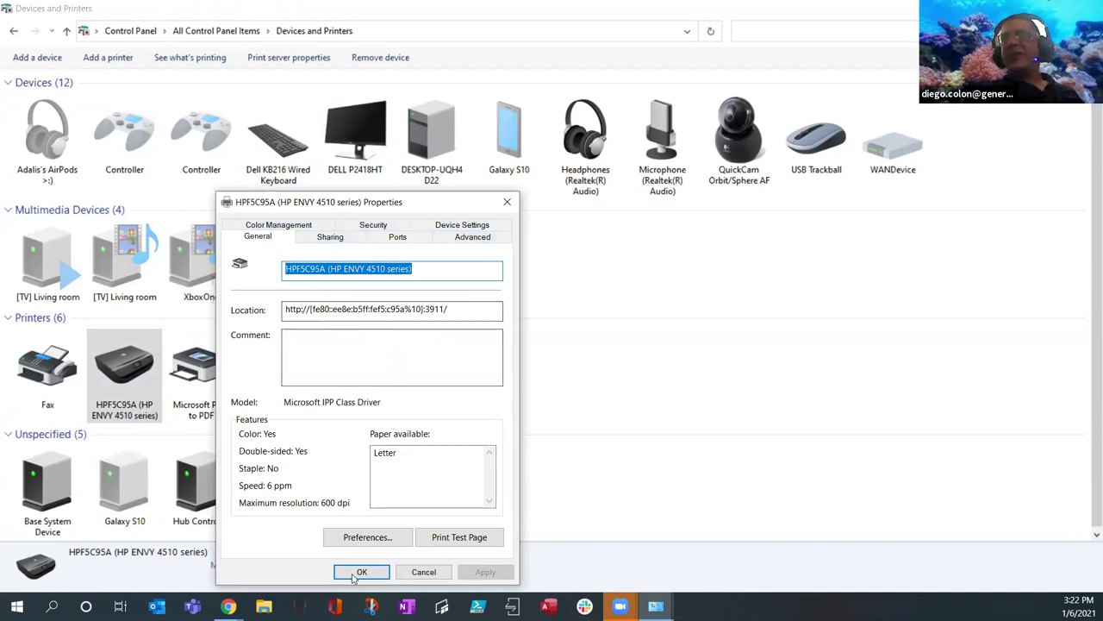
click(379, 535)
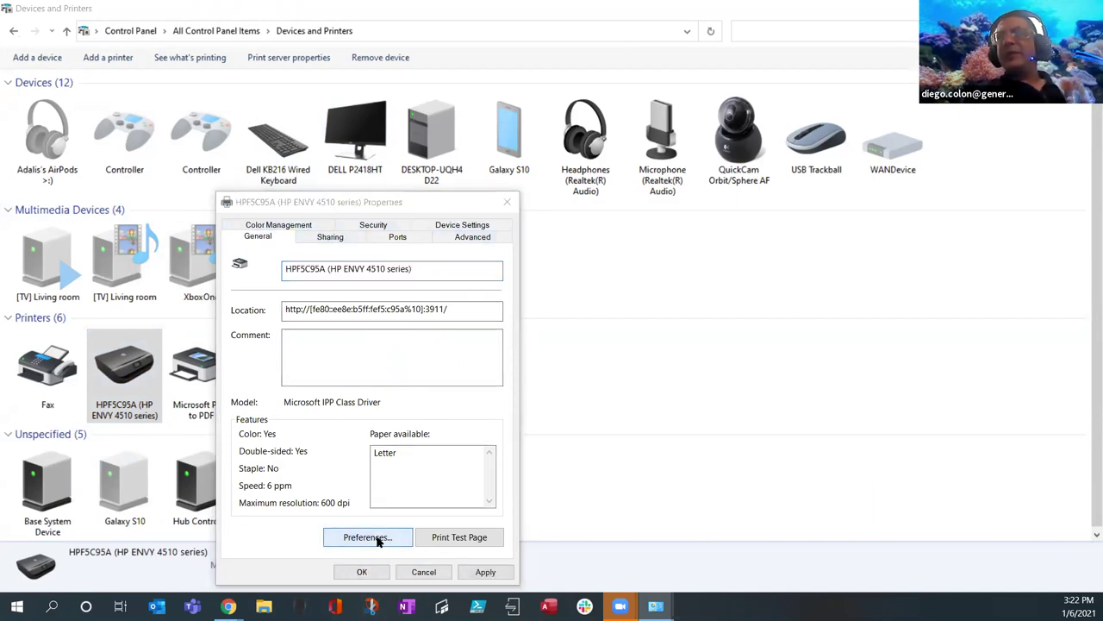
- Review the page order and orientation choices and the Paper/Quality settings in the printing preferences
click(376, 384)
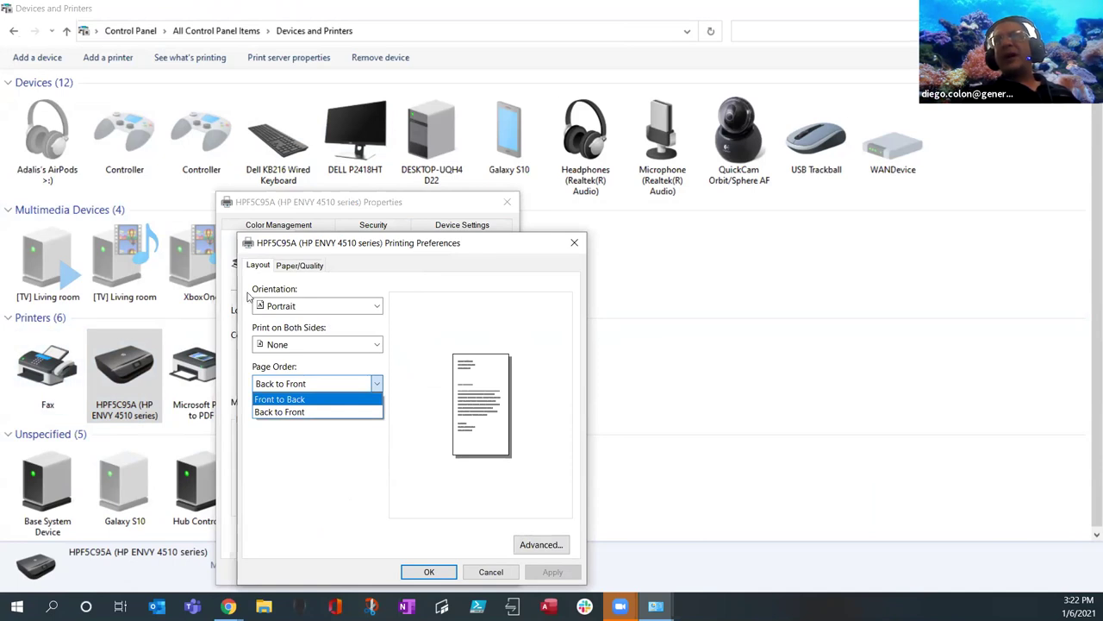
click(294, 309)
click(307, 267)
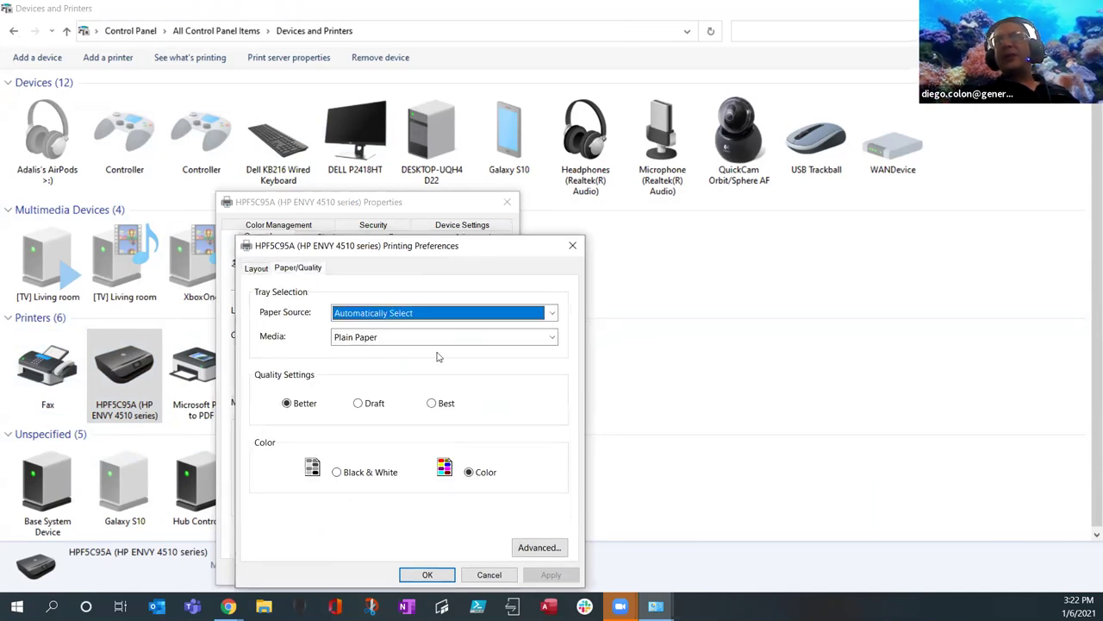
click(231, 289)
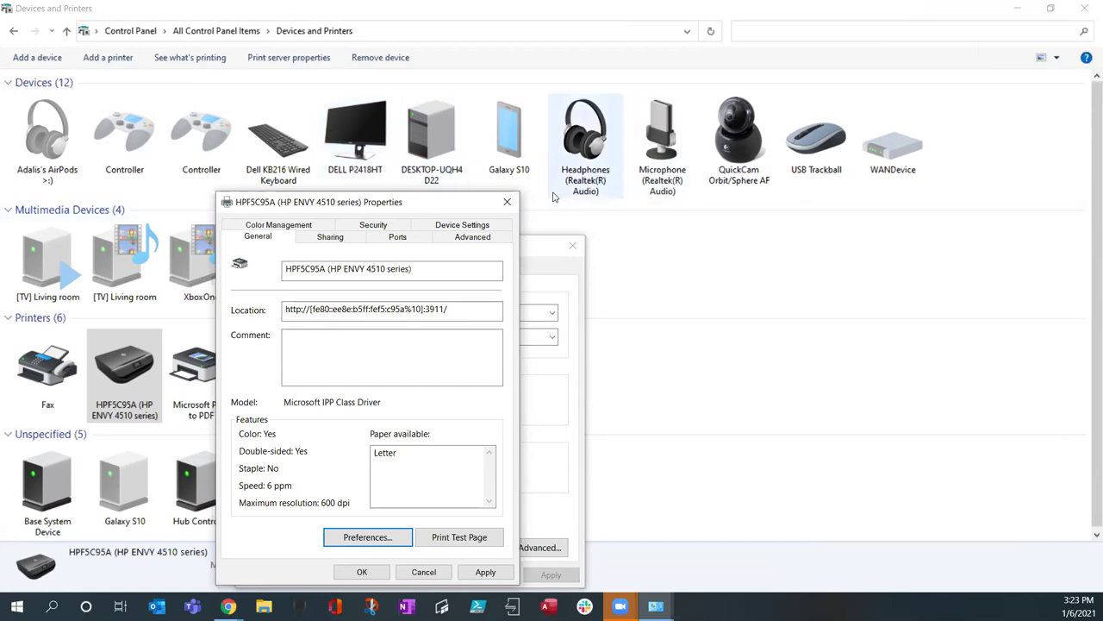
- Switch to the Nearpod presentation in Chrome showing the common features of all printers
click(368, 537)
click(229, 606)
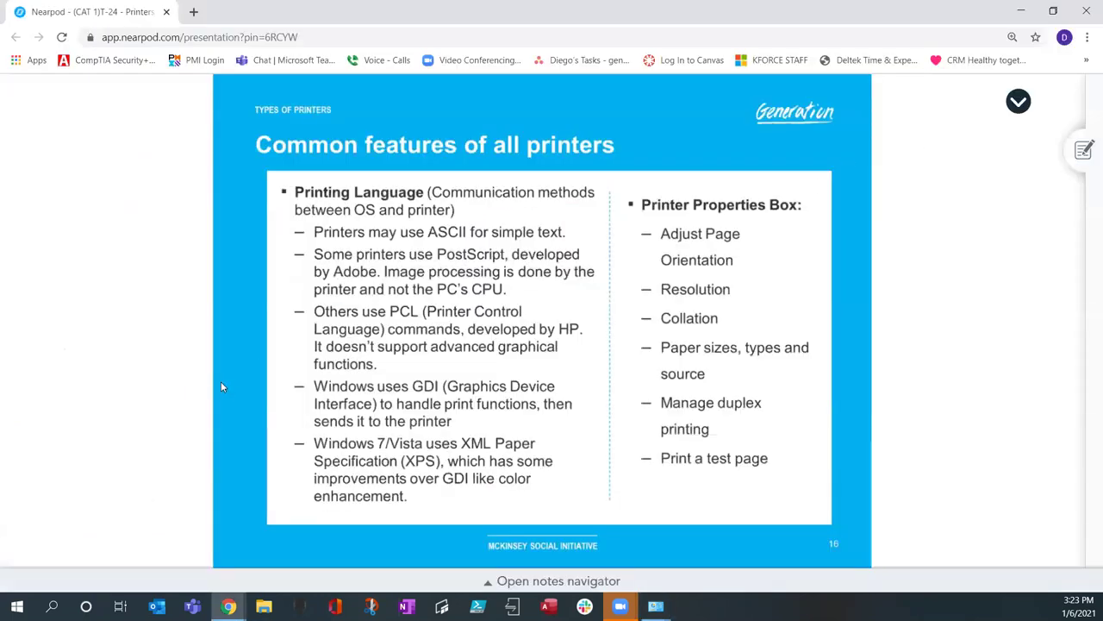
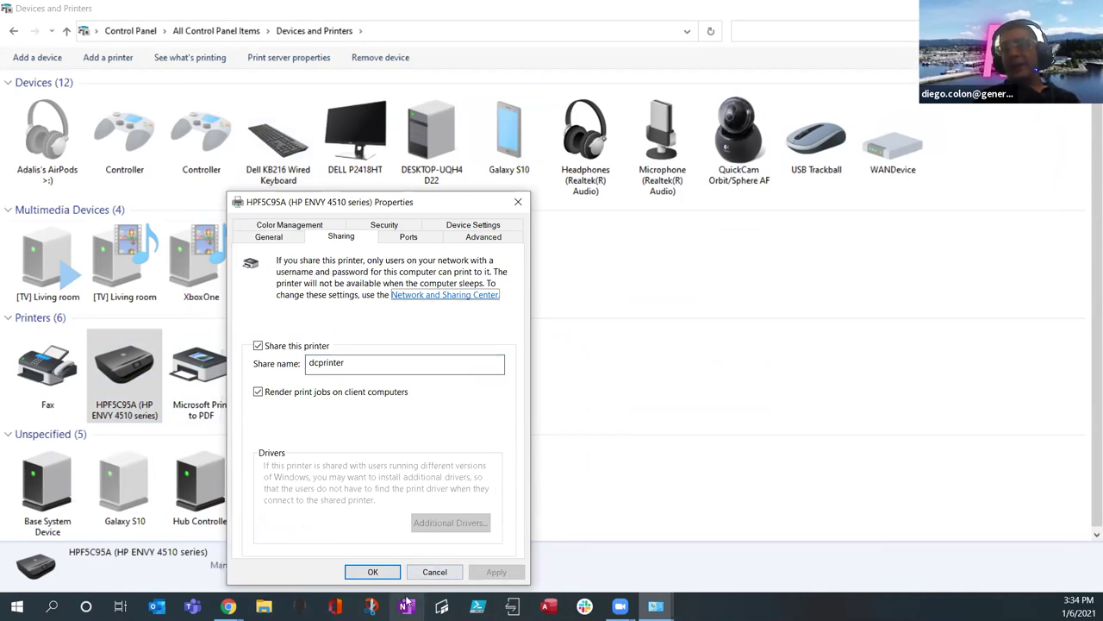
- Accept the HP ENVY 4510's sharing settings with the share name dcprinter, and put away the Devices and Printers window
click(370, 571)
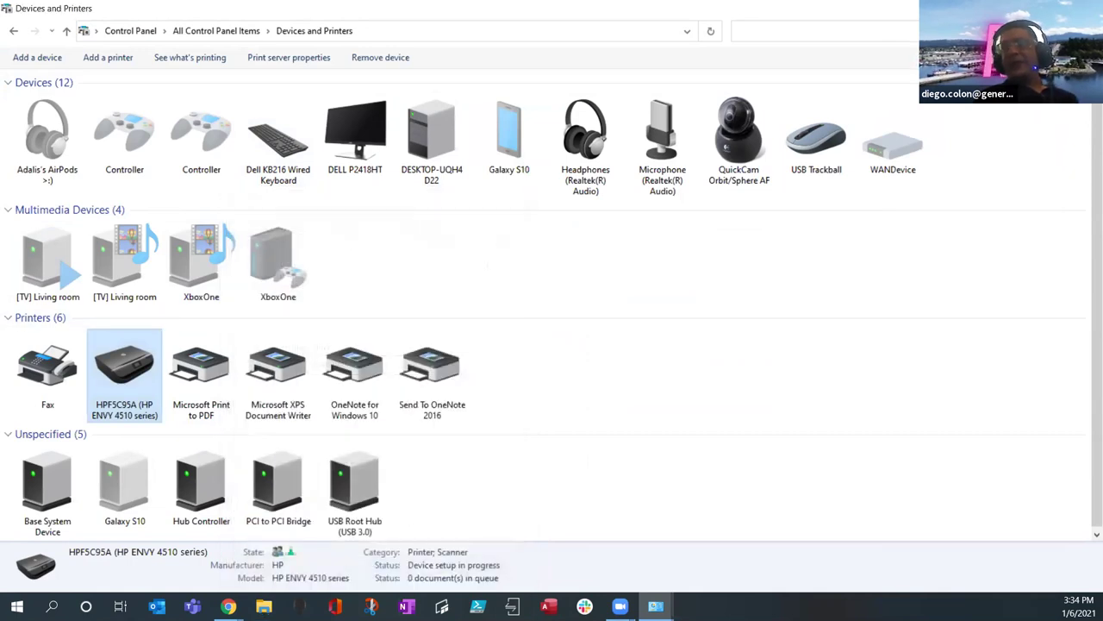
key(alt+F4)
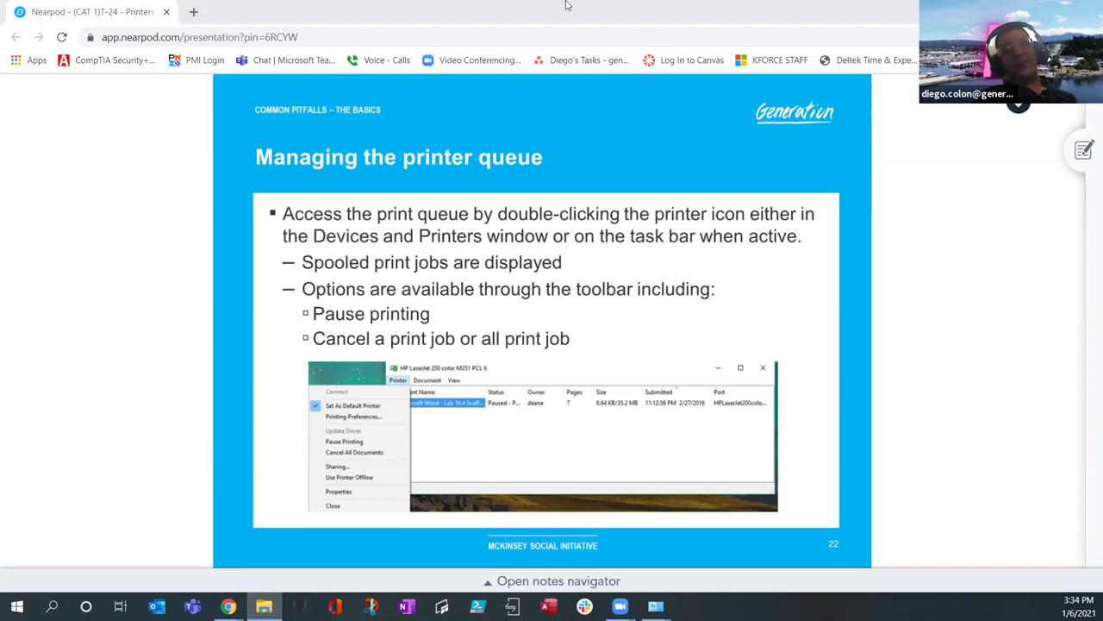
- Open File Explorer, browse to the Network location and refresh its list of devices
key(super+e)
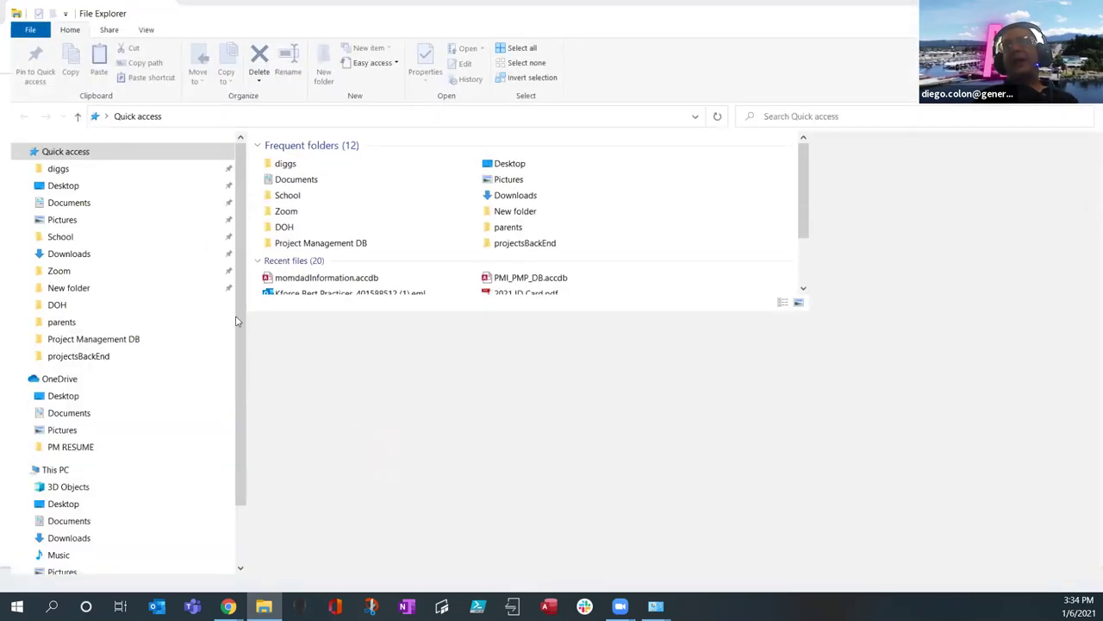
scroll(37, 569, down, 2)
click(28, 550)
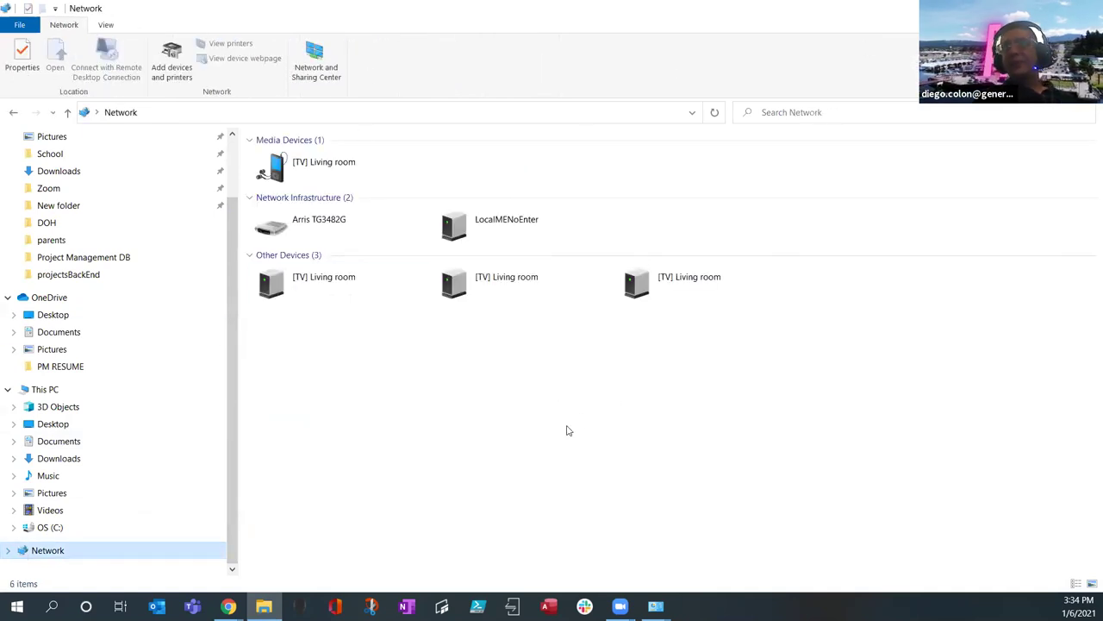
click(715, 113)
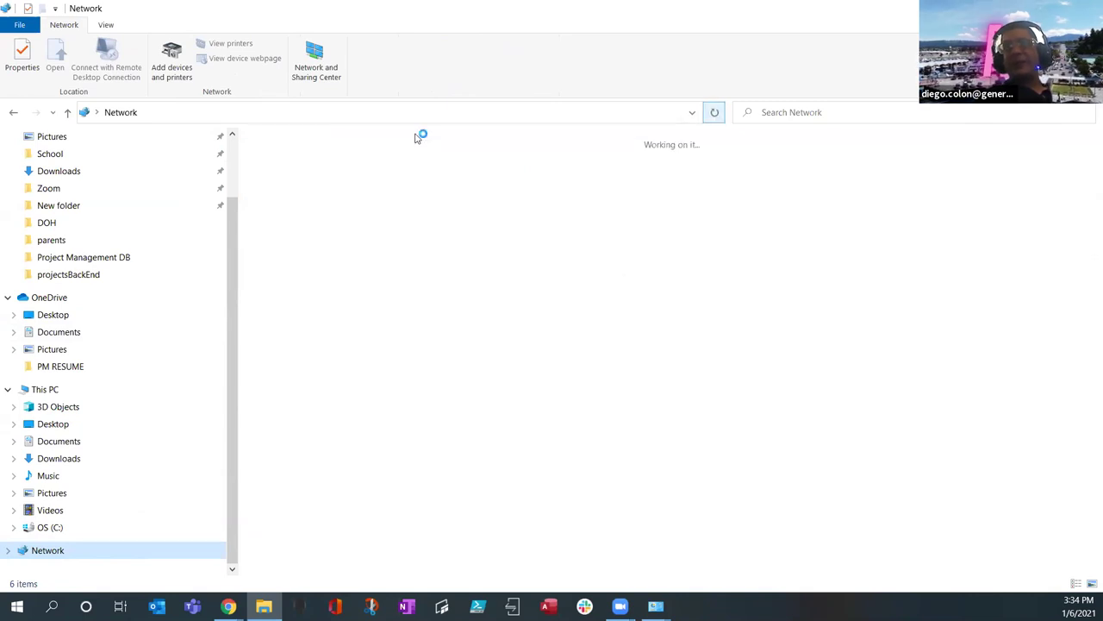
click(323, 109)
click(323, 109)
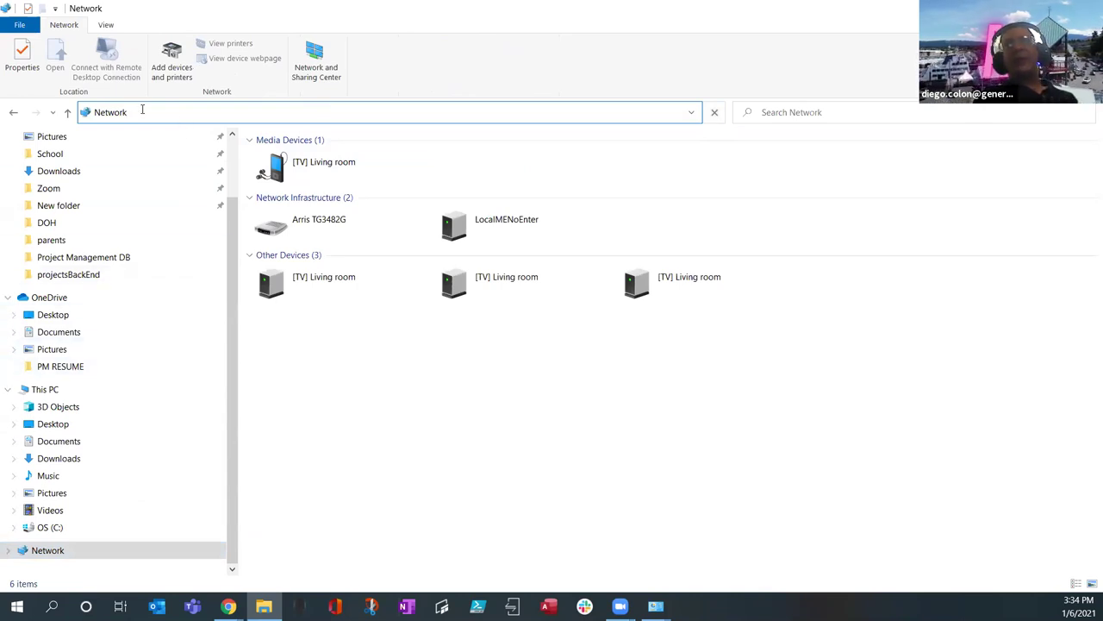
text(ds)
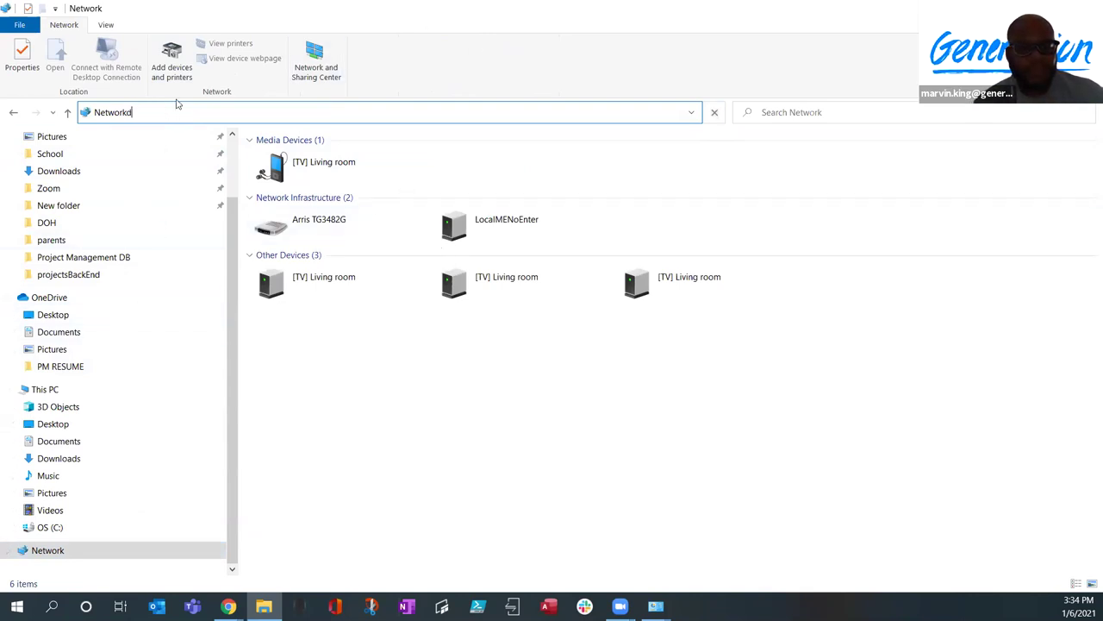
key(BackSpace)
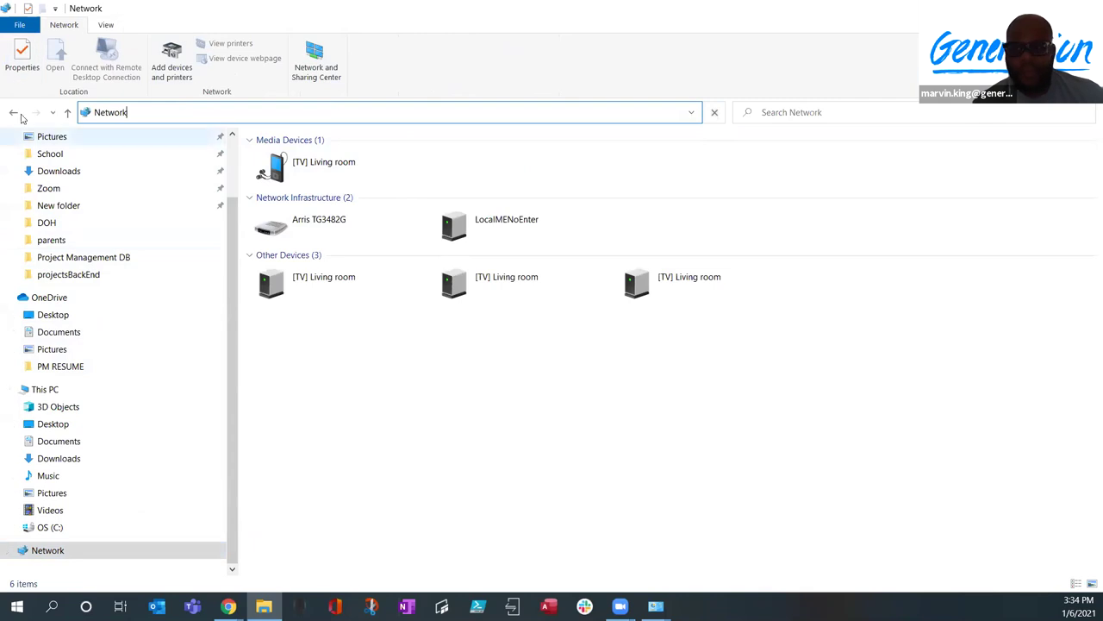
click(13, 113)
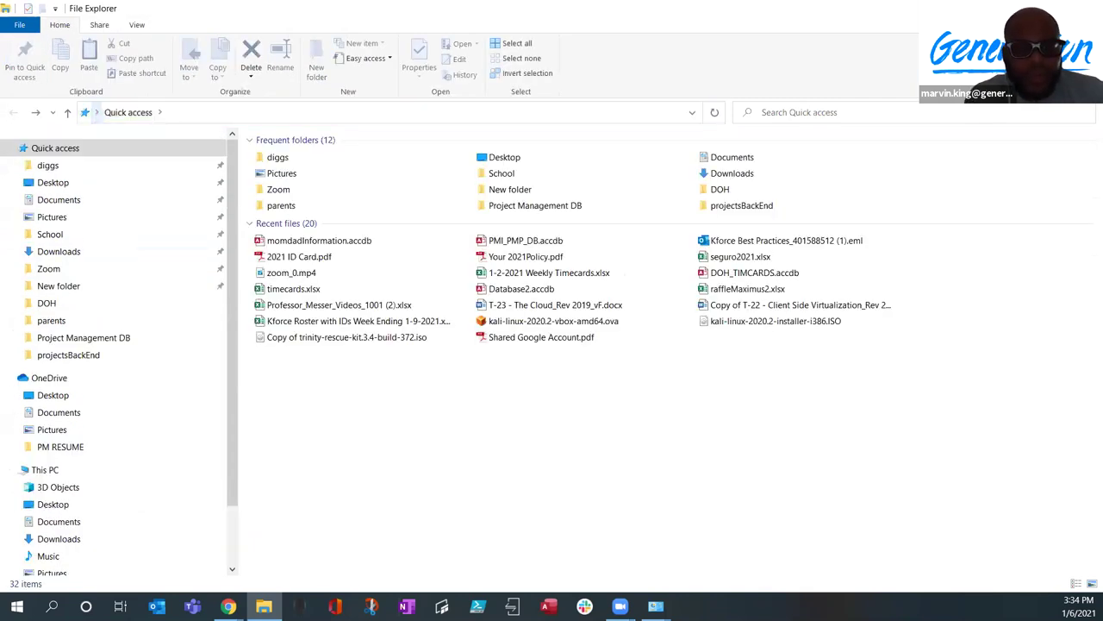
- Switch back to Devices and Printers and check the sharing settings in the HP ENVY 4510's printer properties
click(656, 606)
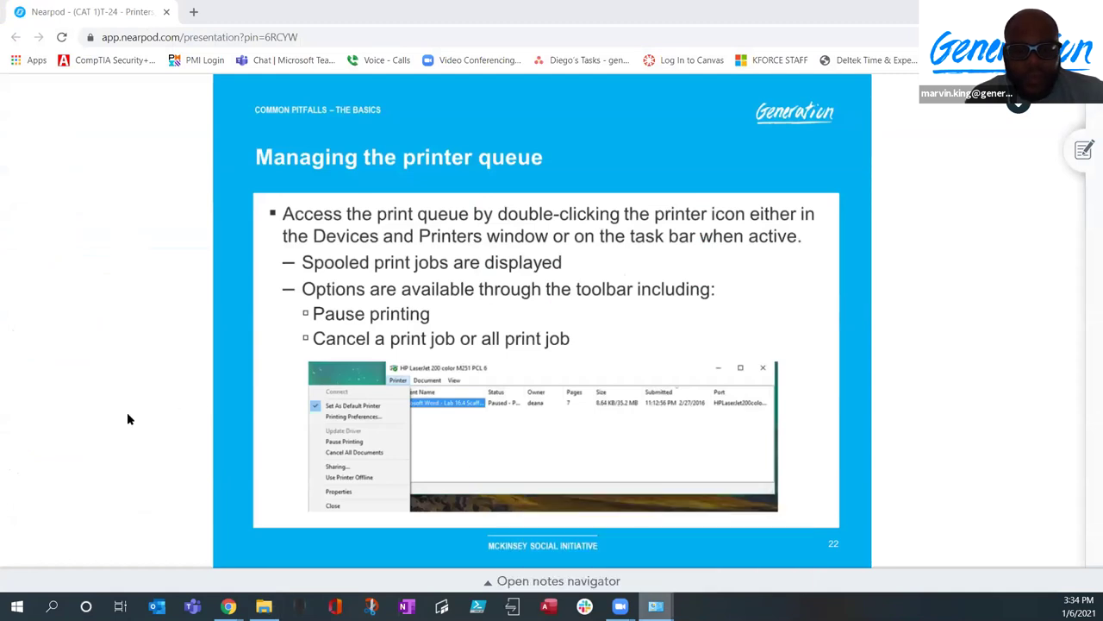
key(alt+Tab)
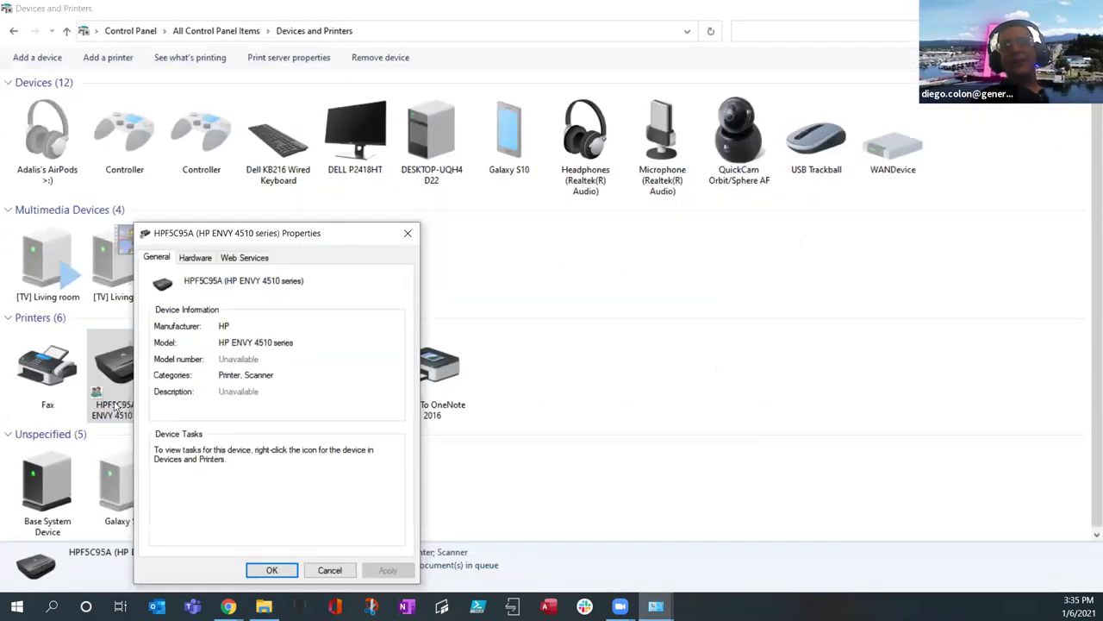
key(Escape)
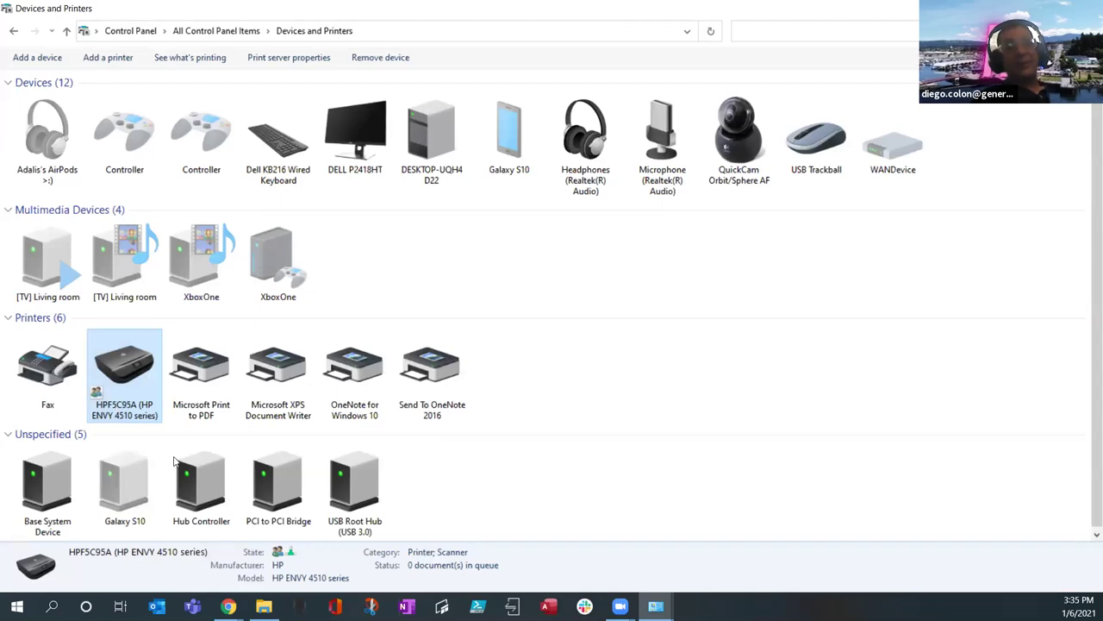
right_click(116, 410)
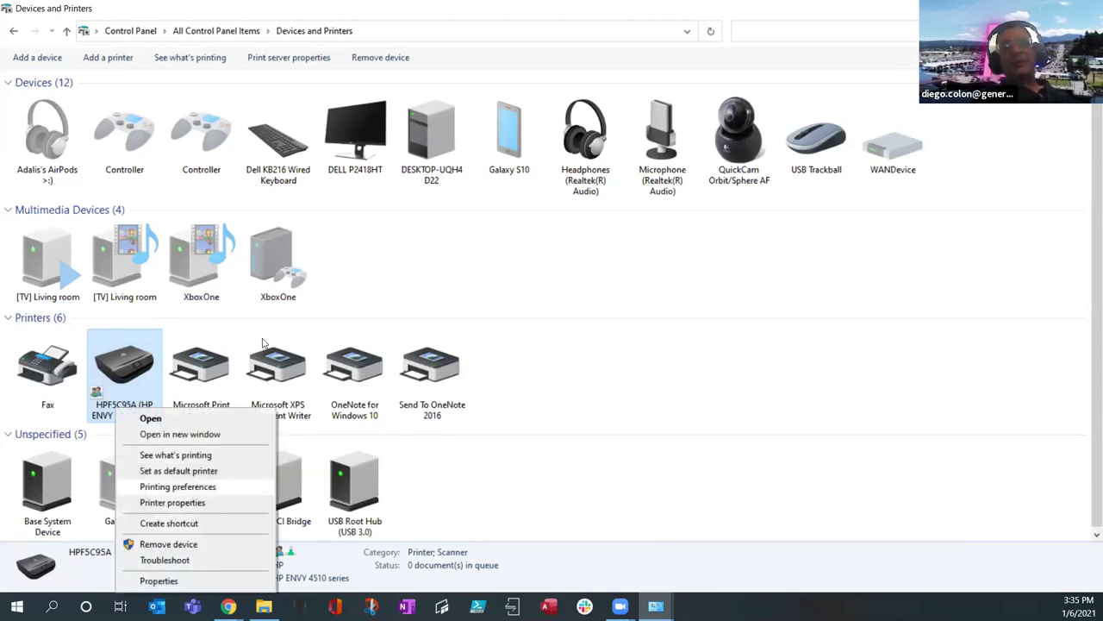
key(r)
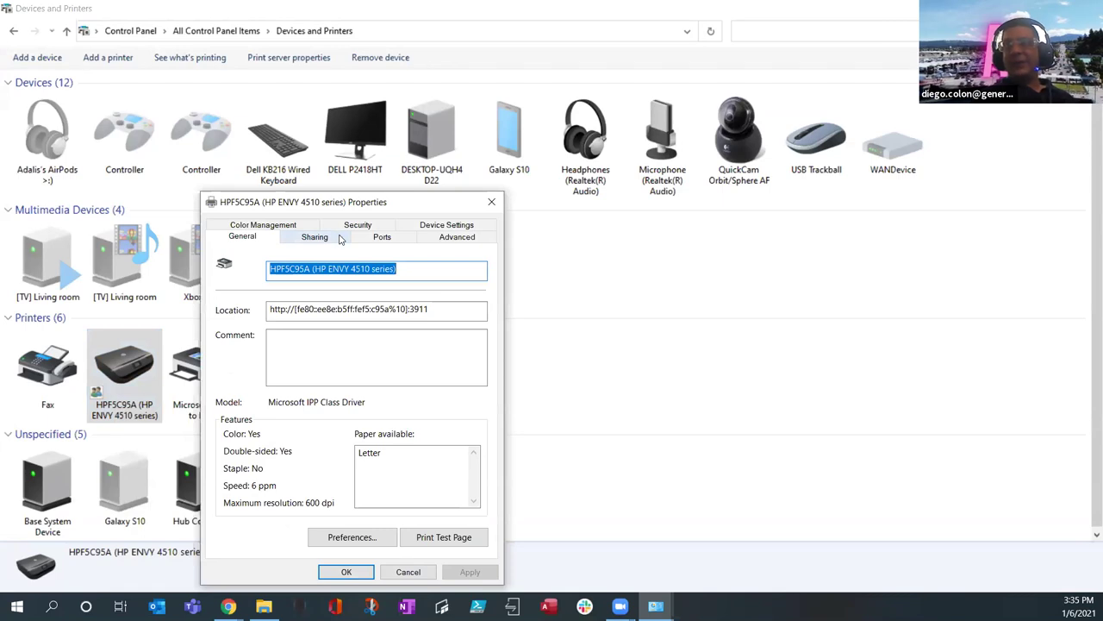
click(315, 237)
key(ctrl+a)
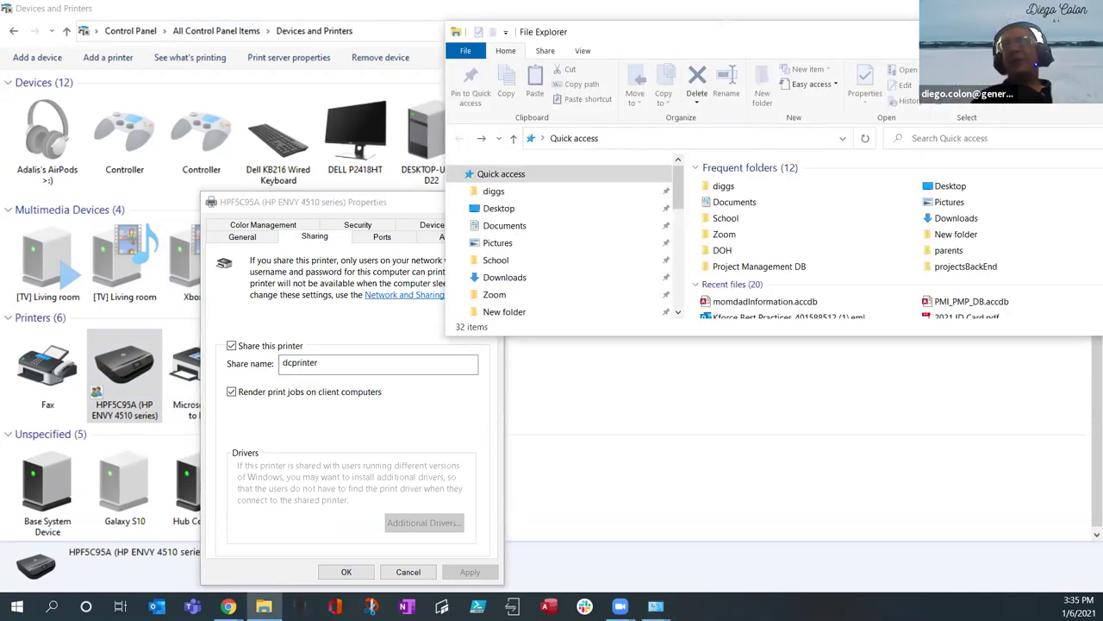
- Try to open the network path \\dcprinter in a maximized File Explorer window
key(super+Up)
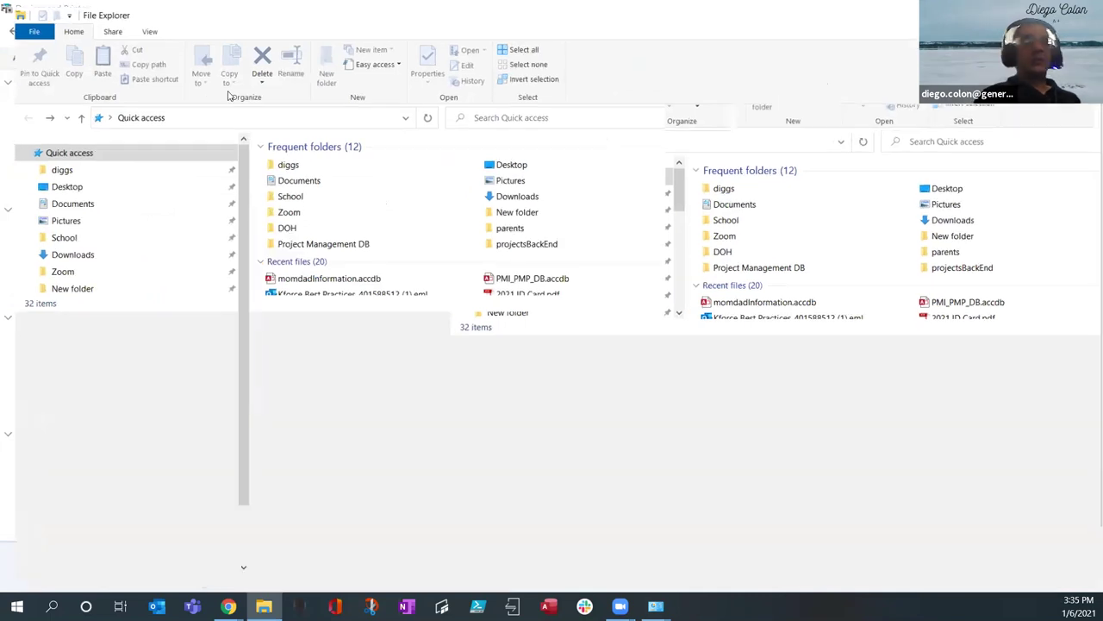
key(alt+d)
text(\dcprinter)
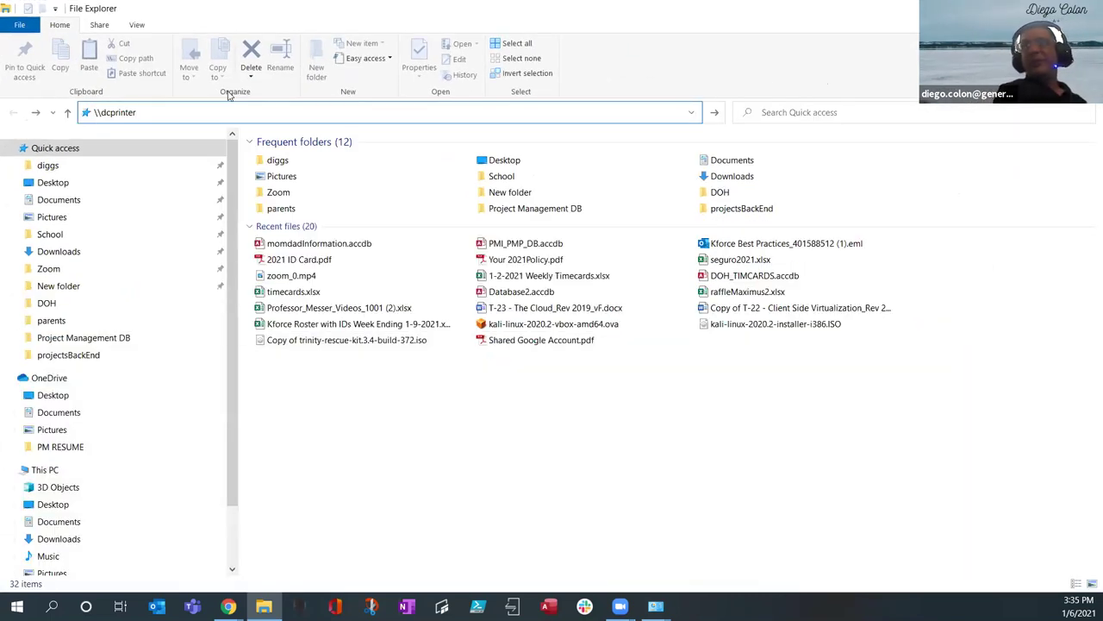
key(Return)
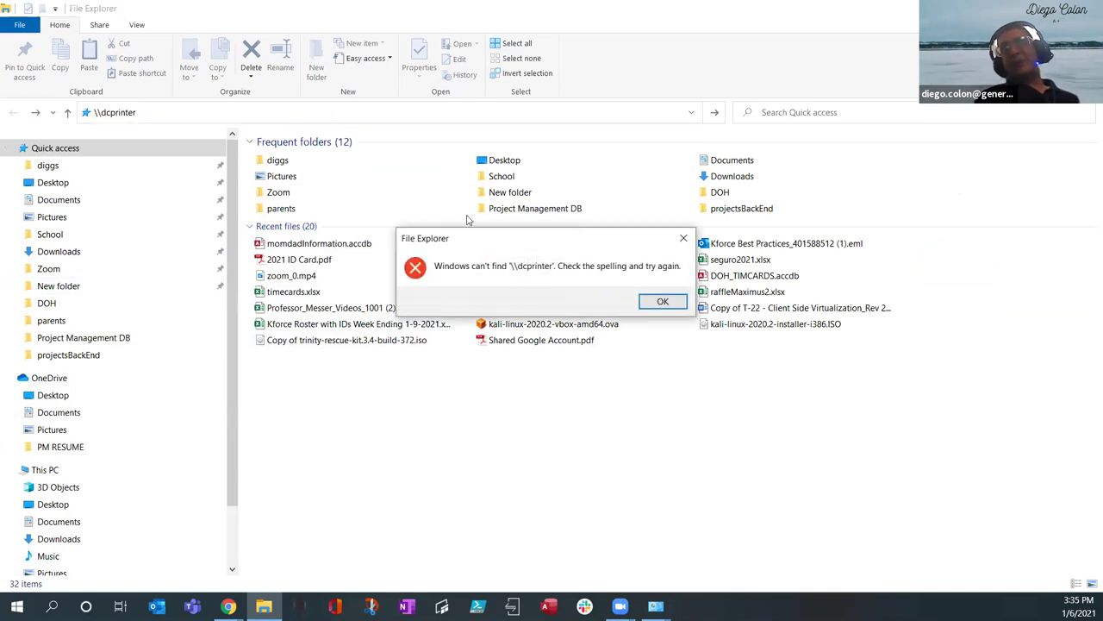
click(663, 301)
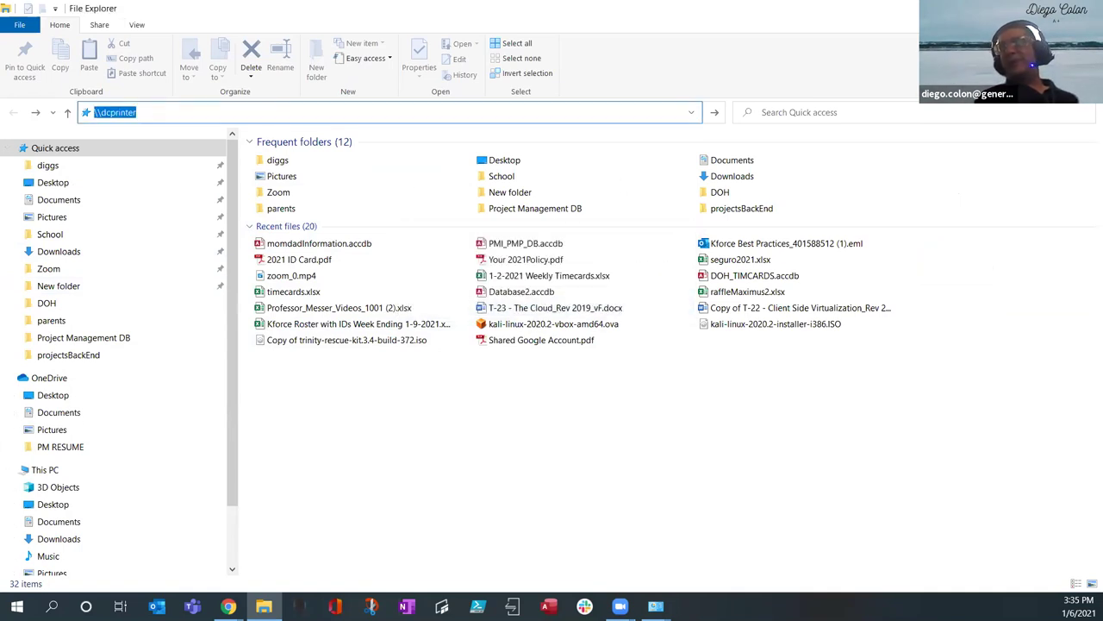
- Check the HP ENVY 4510's share name and advanced settings, and close its properties to return to the printer queue slide
key(alt+Tab)
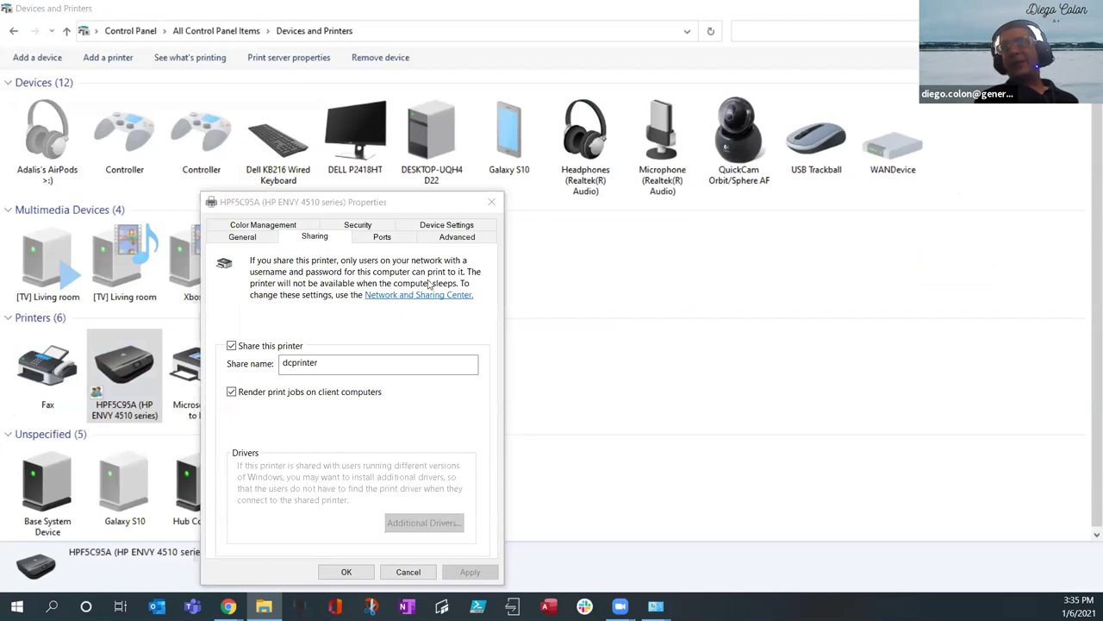
click(379, 288)
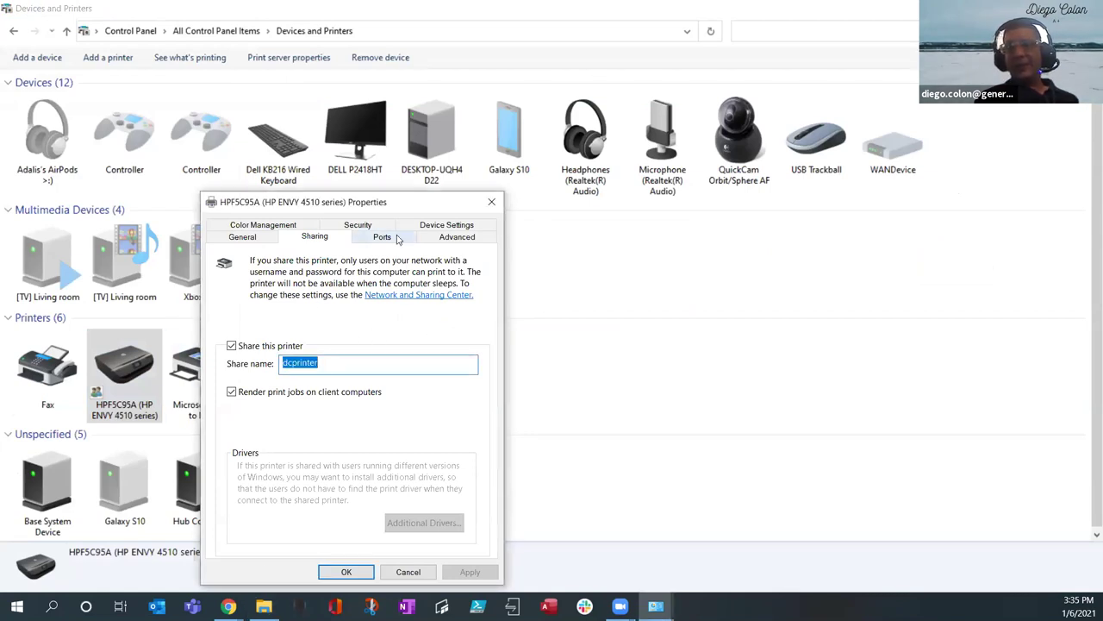
click(469, 237)
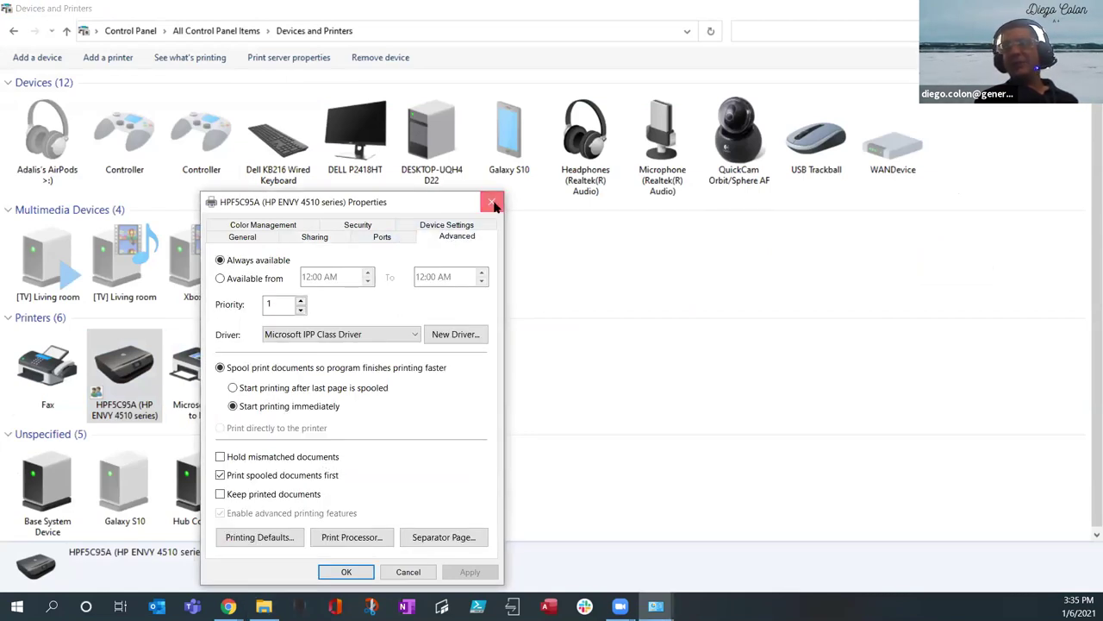
click(492, 203)
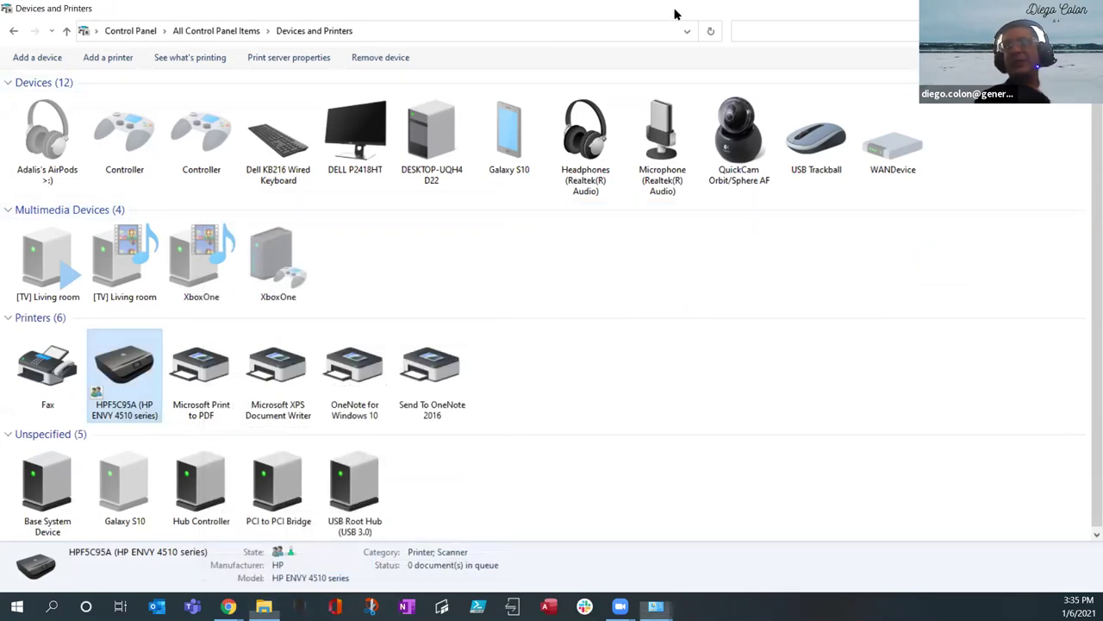
key(alt+Tab)
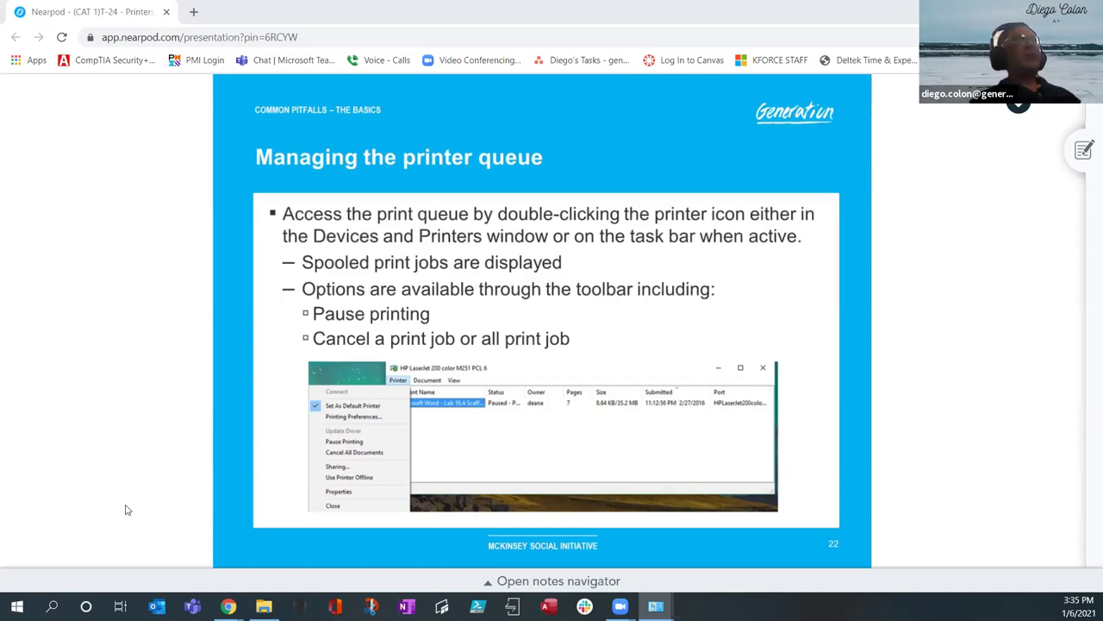
right_click(82, 508)
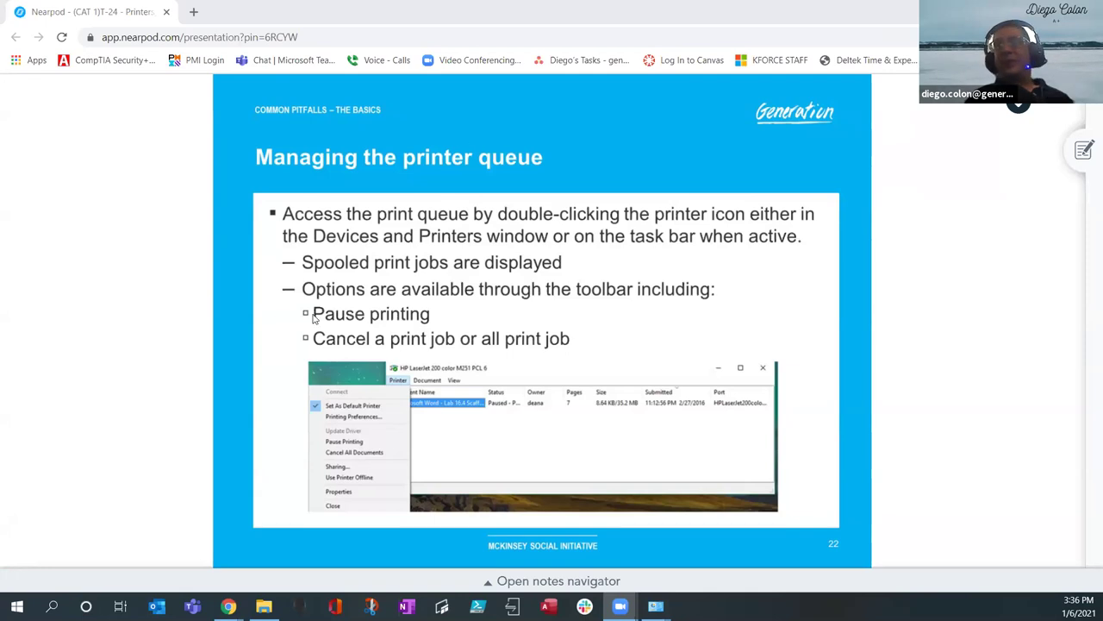
- Switch to Devices and Printers and open the HP ENVY 4510's print queue
key(alt+Tab)
right_click(129, 402)
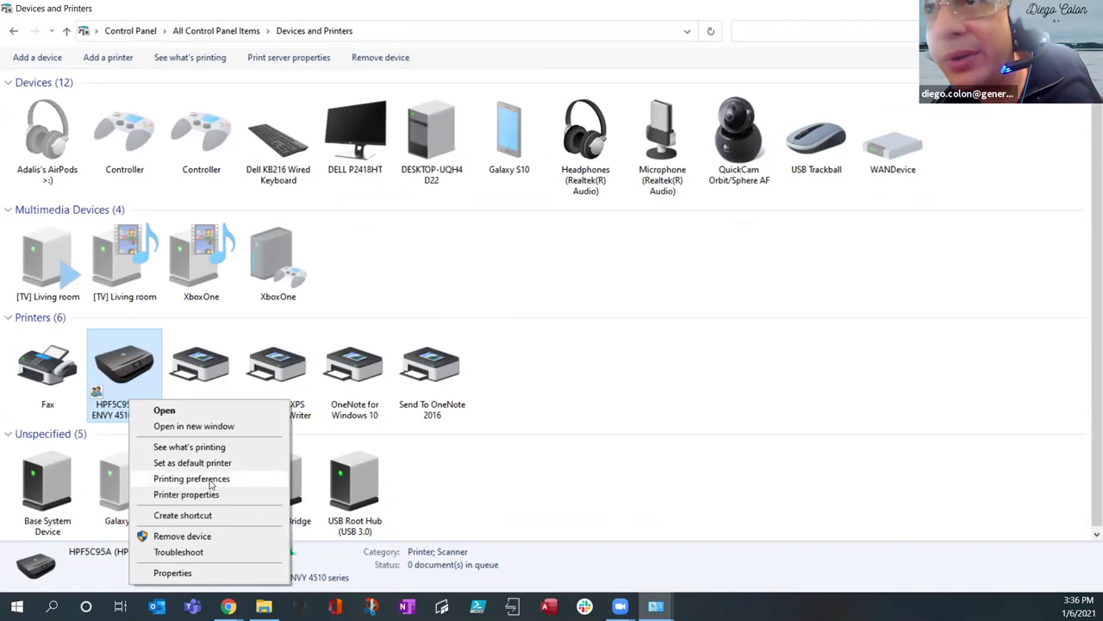
click(263, 425)
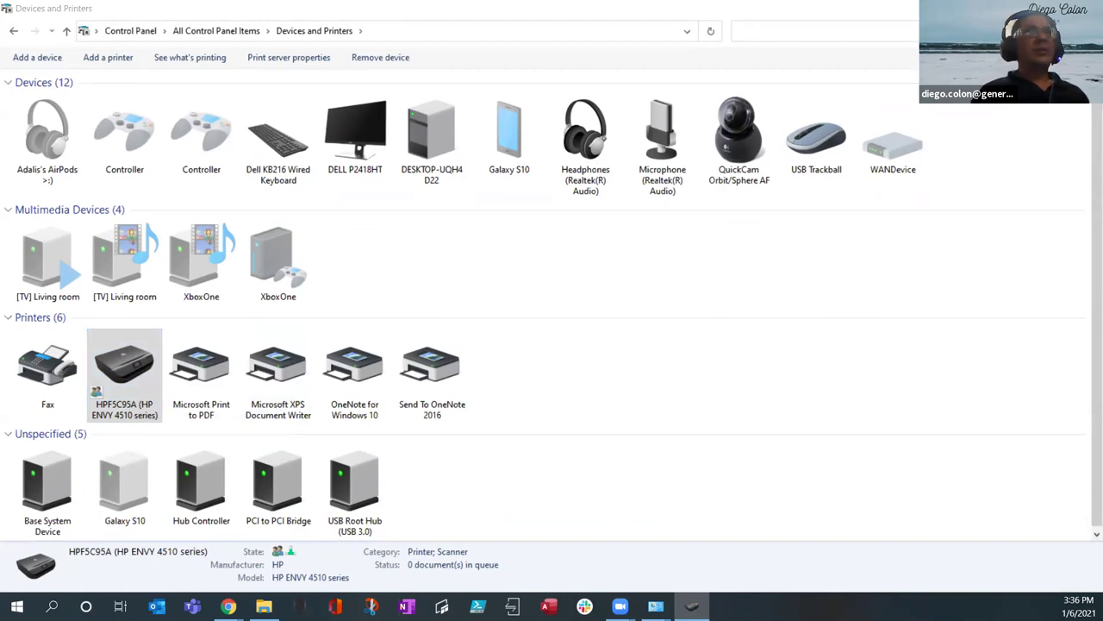
click(110, 369)
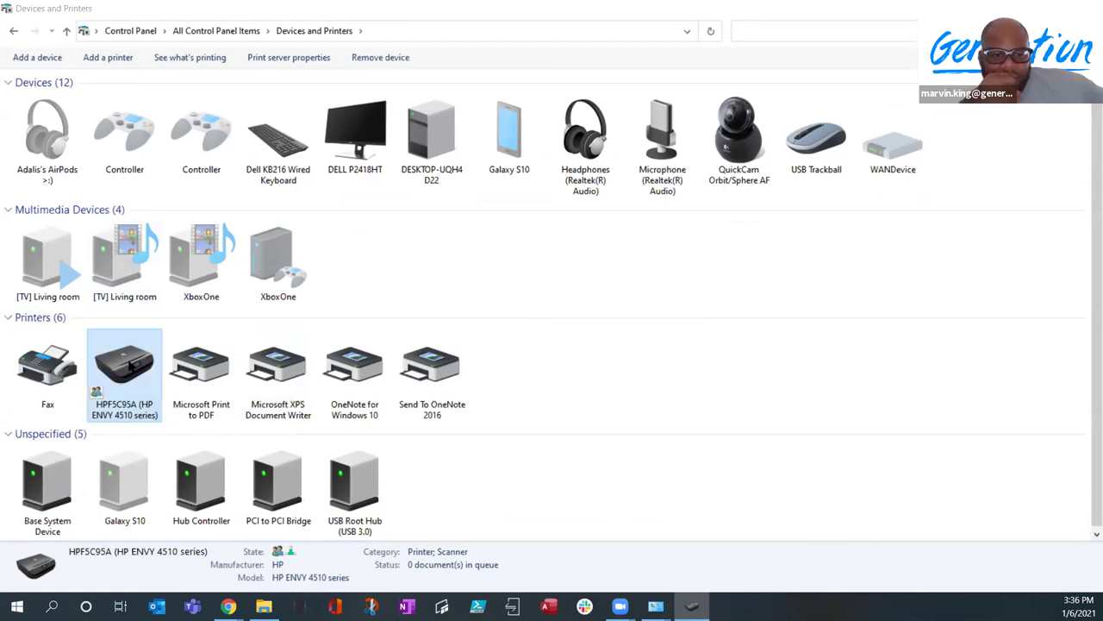
right_click(129, 366)
click(185, 406)
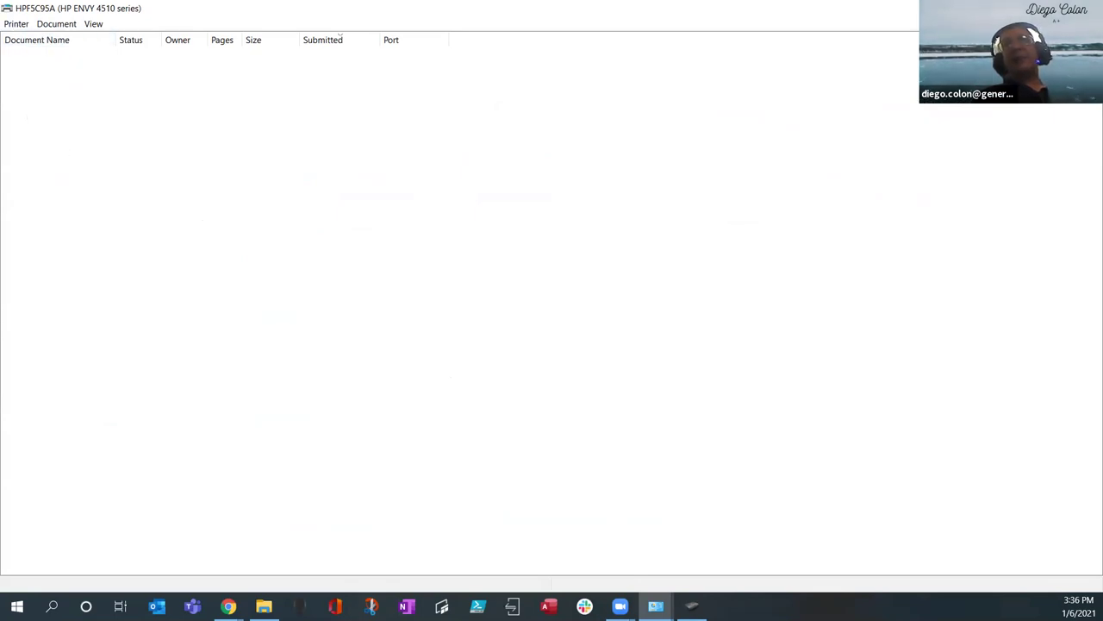
- Pause printing on the HP ENVY 4510 from its queue window, and return to the printer queue slide
click(17, 24)
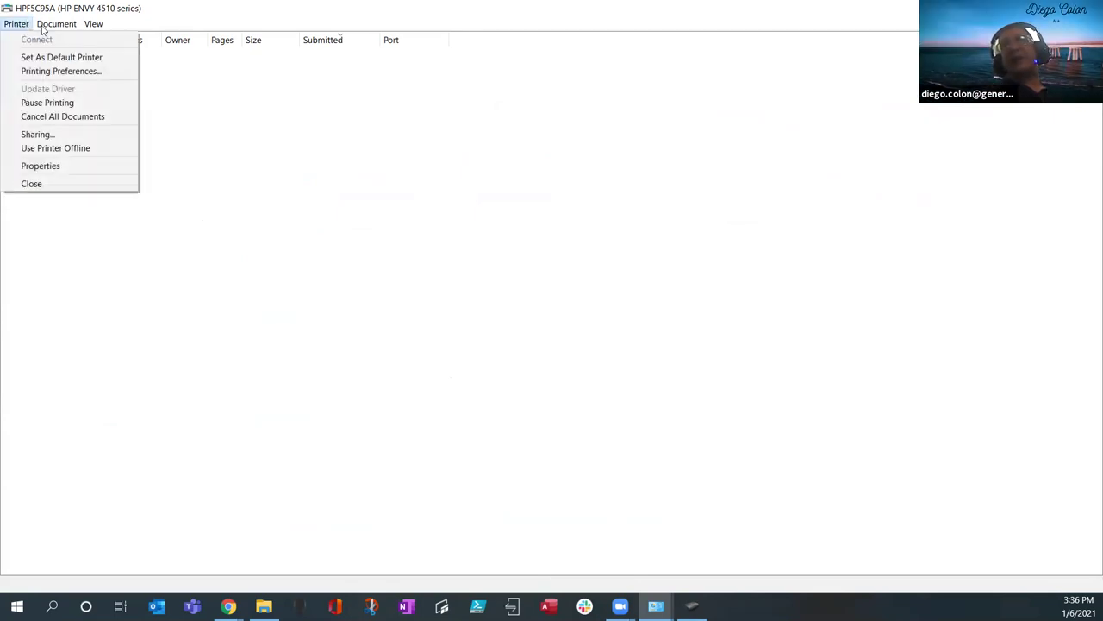
click(47, 103)
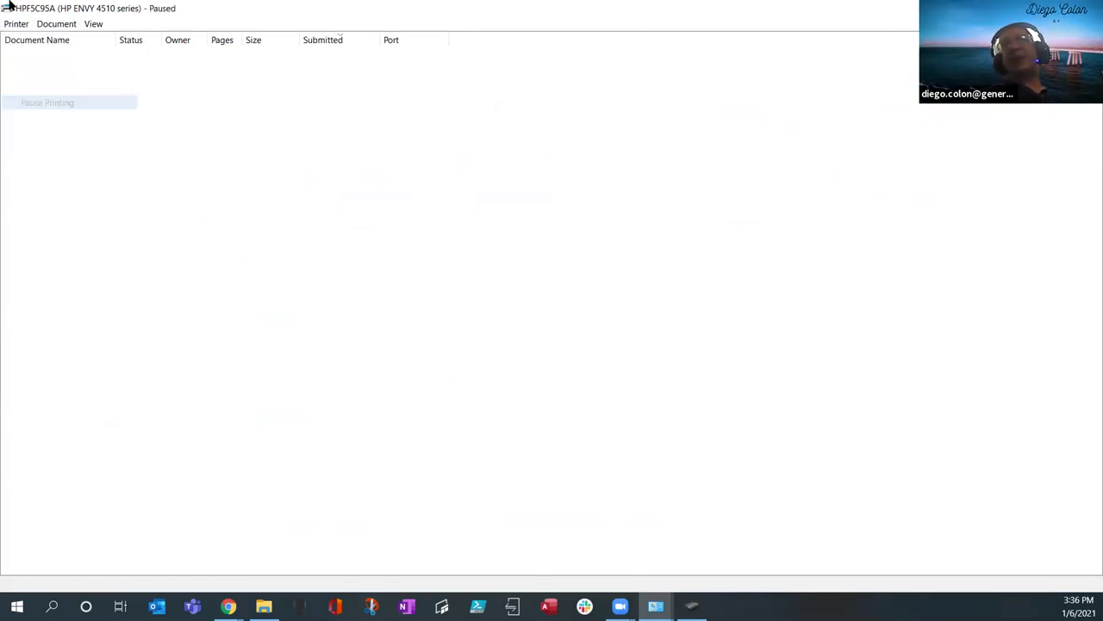
key(super+Down)
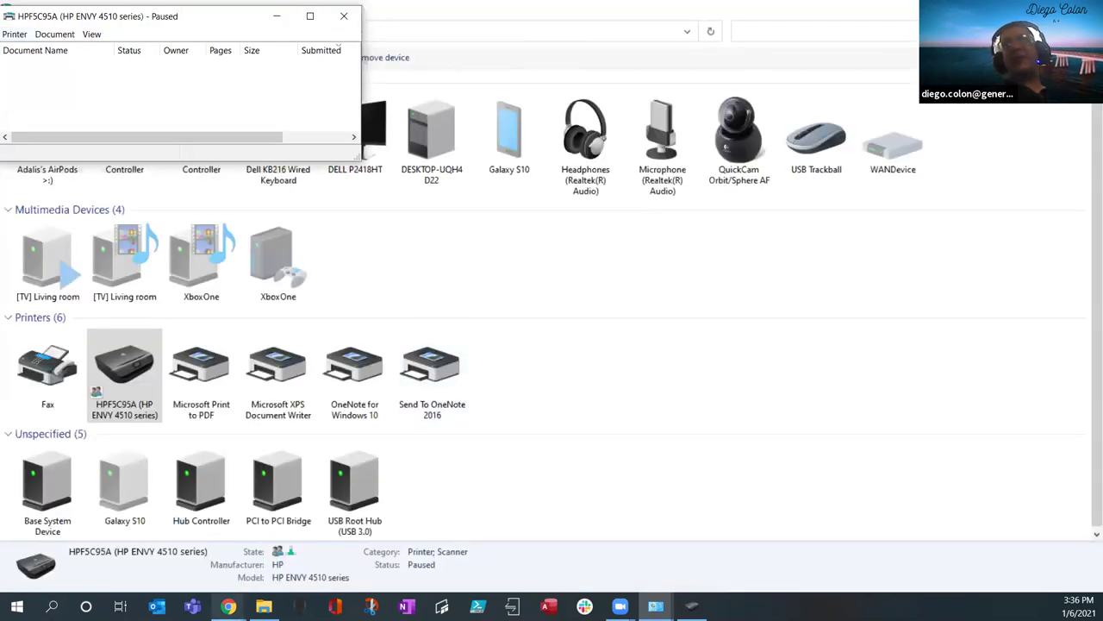
click(178, 552)
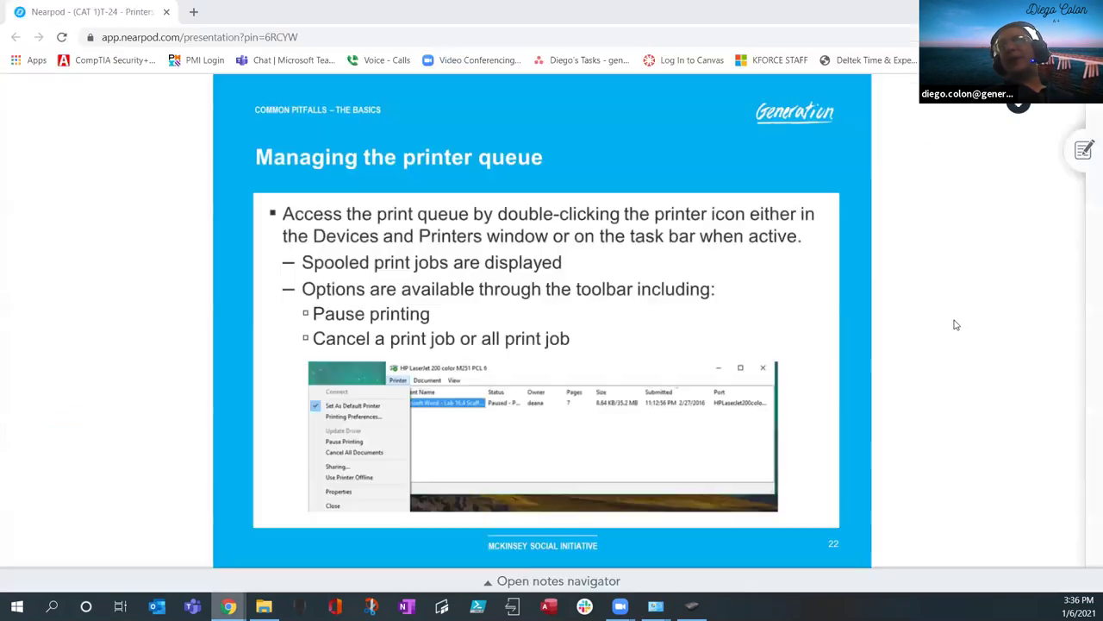
- Print the printer queue slide page from the browser to the HP ENVY 4510
right_click(1005, 315)
click(1005, 405)
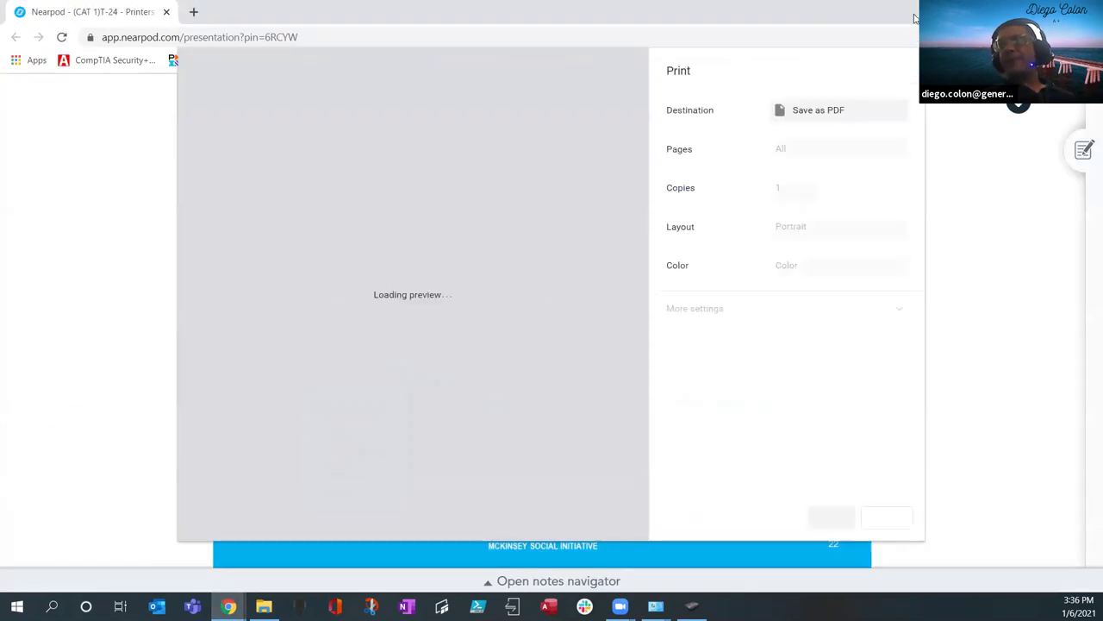
click(847, 110)
click(840, 135)
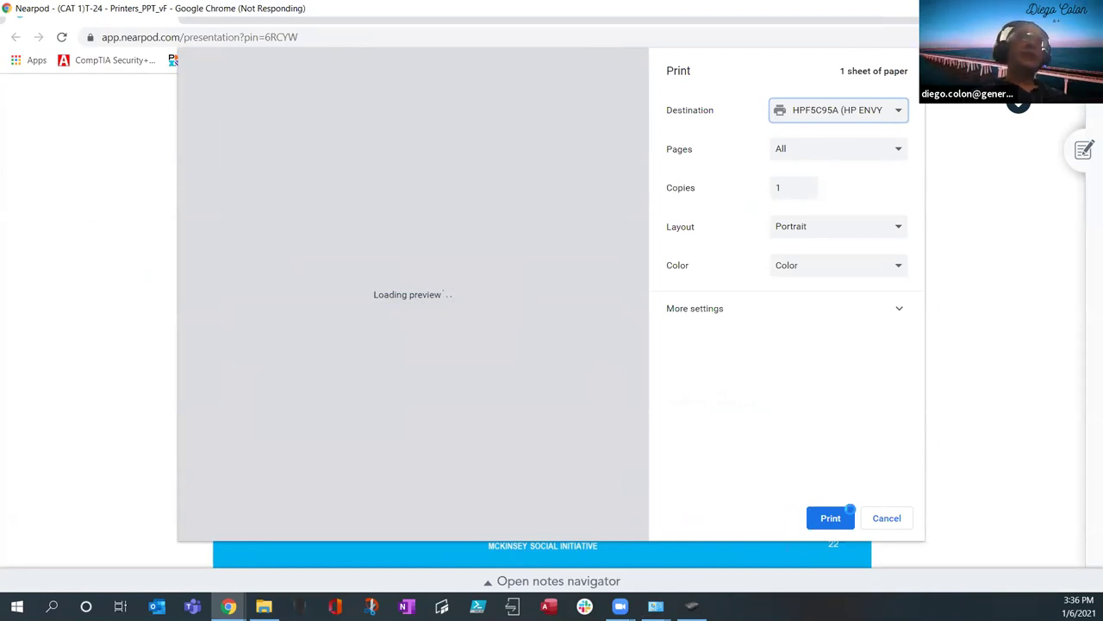
click(849, 514)
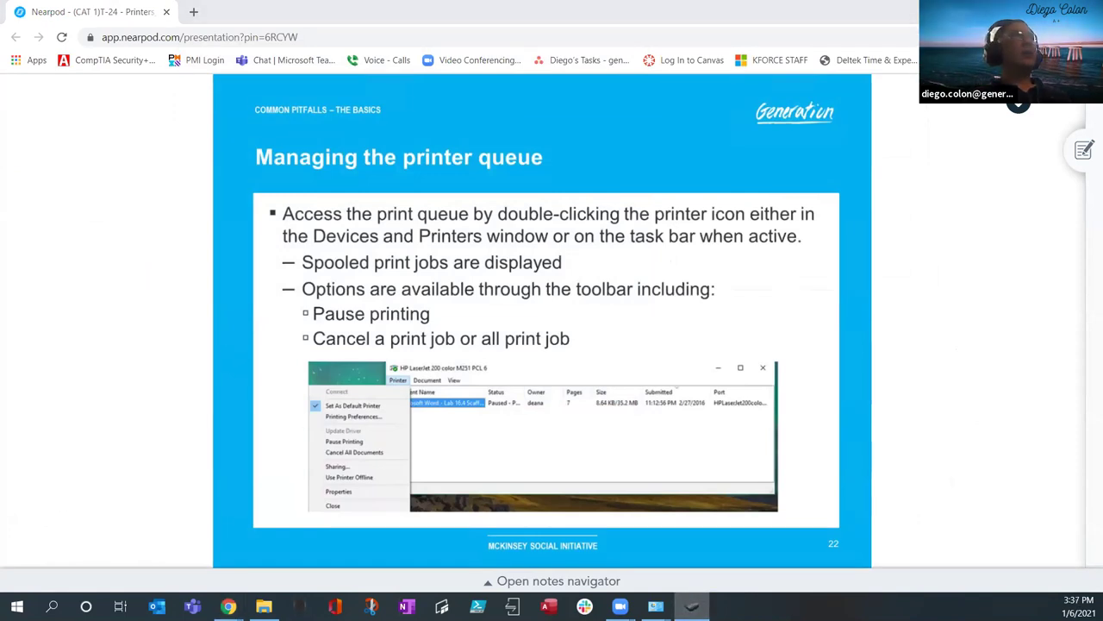
- Switch to the HP ENVY 4510's print queue, maximize it, and view the actions available for the queued Nearpod document
click(656, 605)
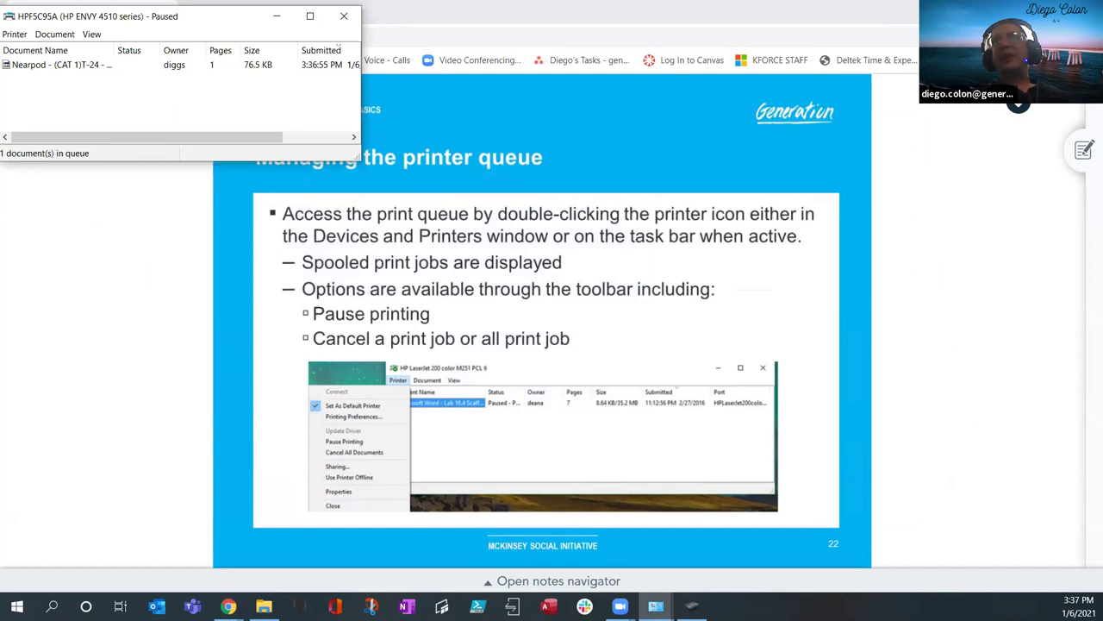
click(311, 17)
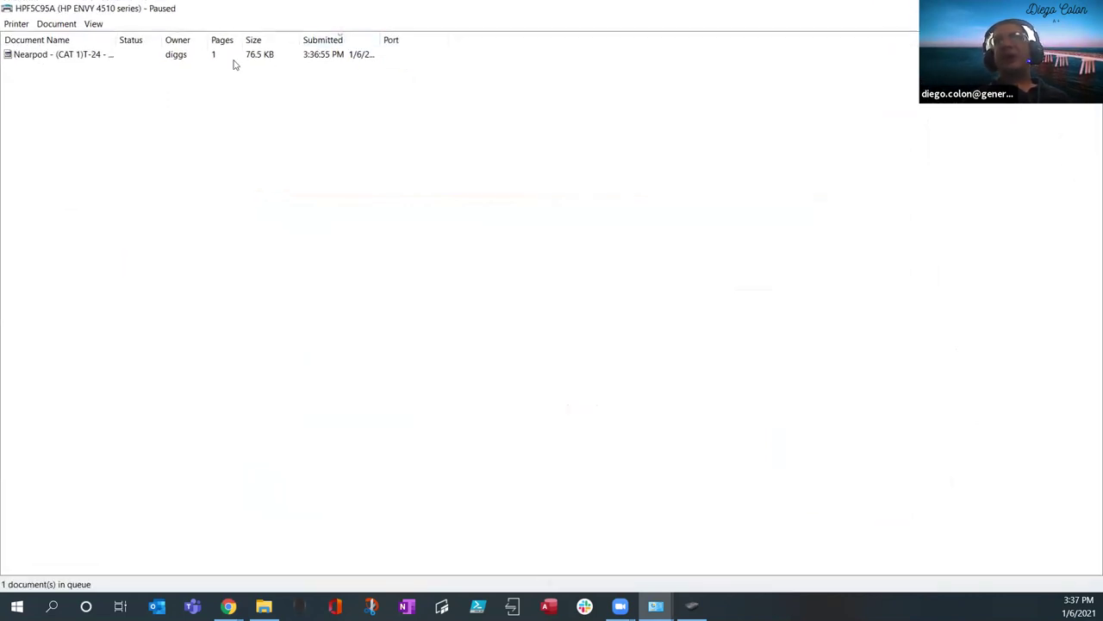
right_click(20, 54)
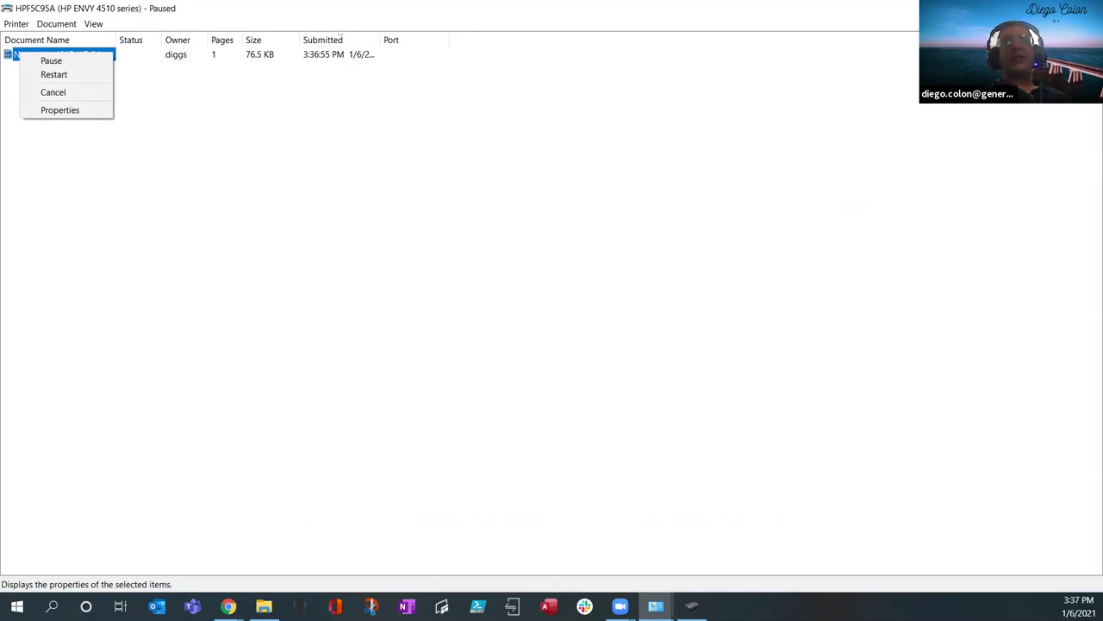
- Cancel all documents in the HP ENVY 4510's queue and turn off Pause Printing
click(22, 26)
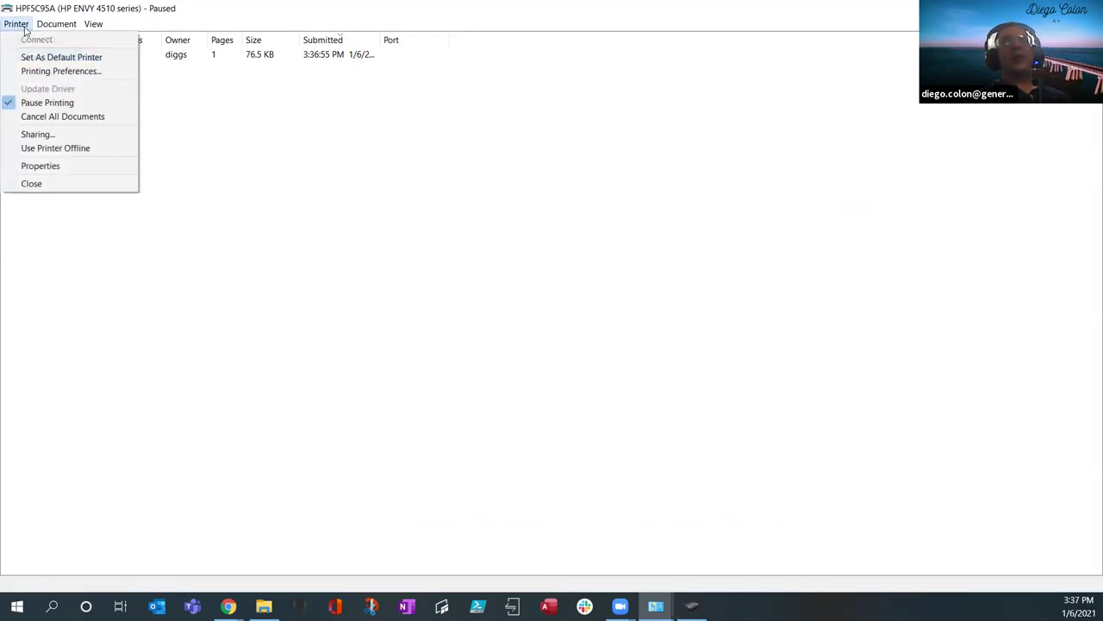
click(95, 118)
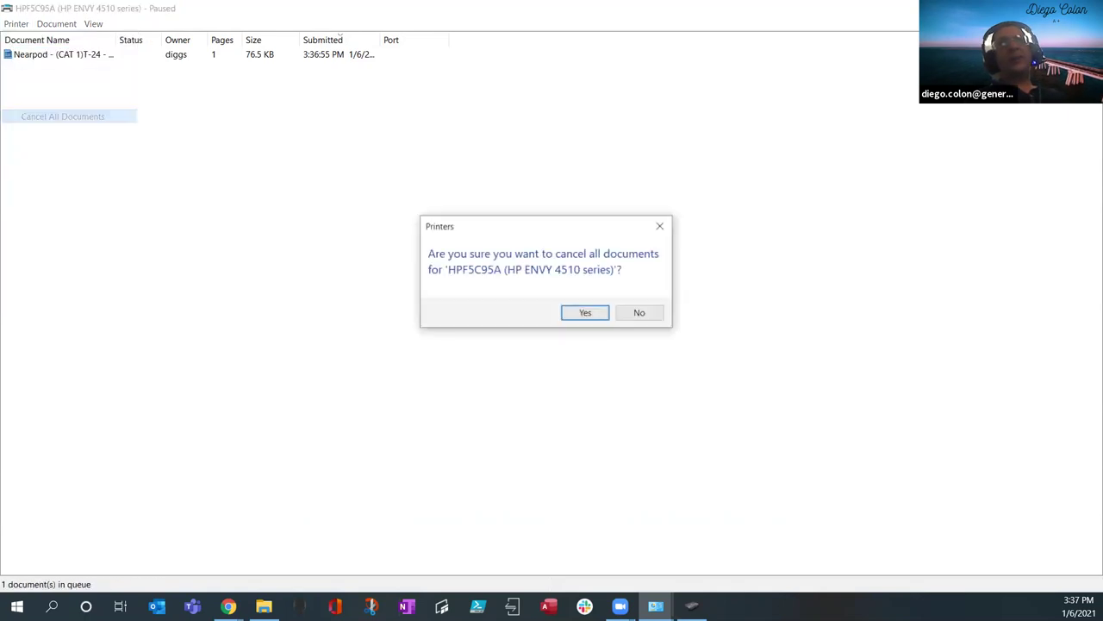
click(585, 313)
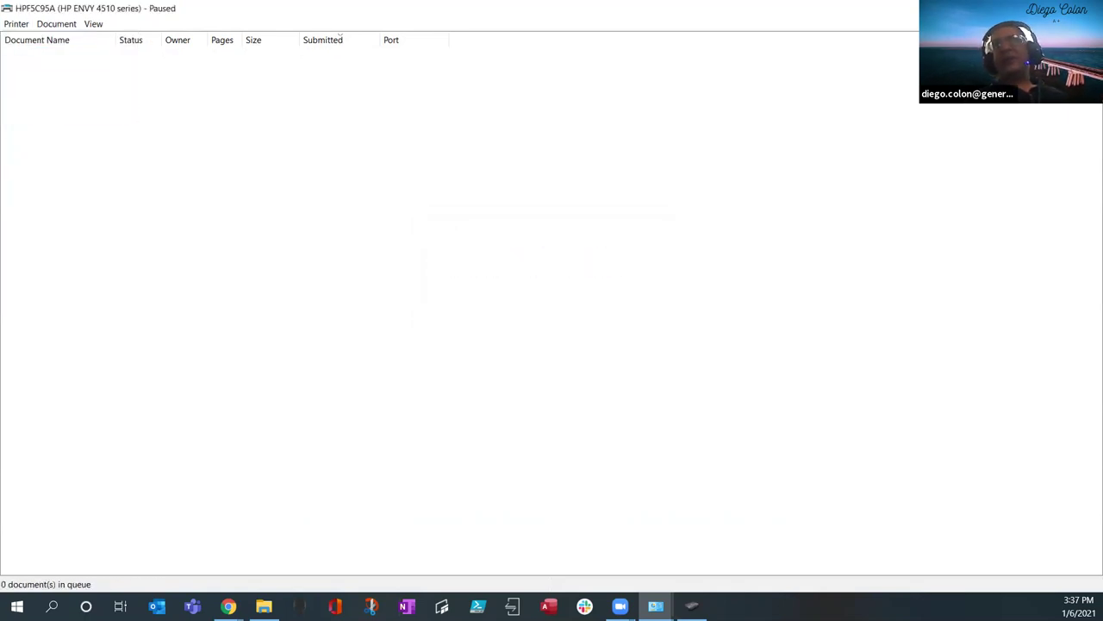
click(17, 23)
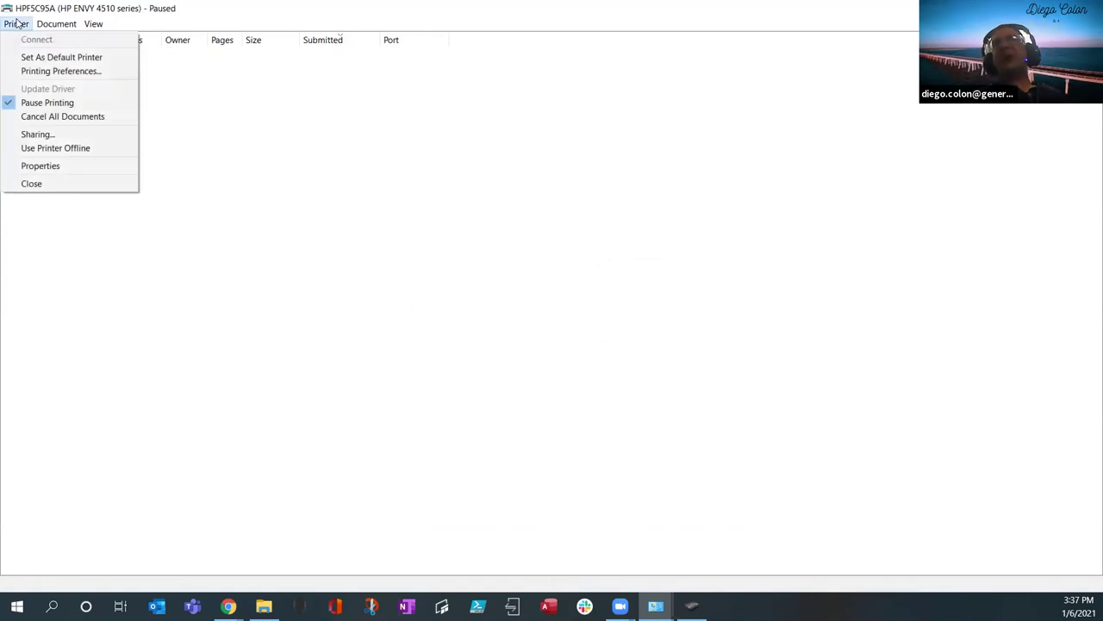
click(31, 105)
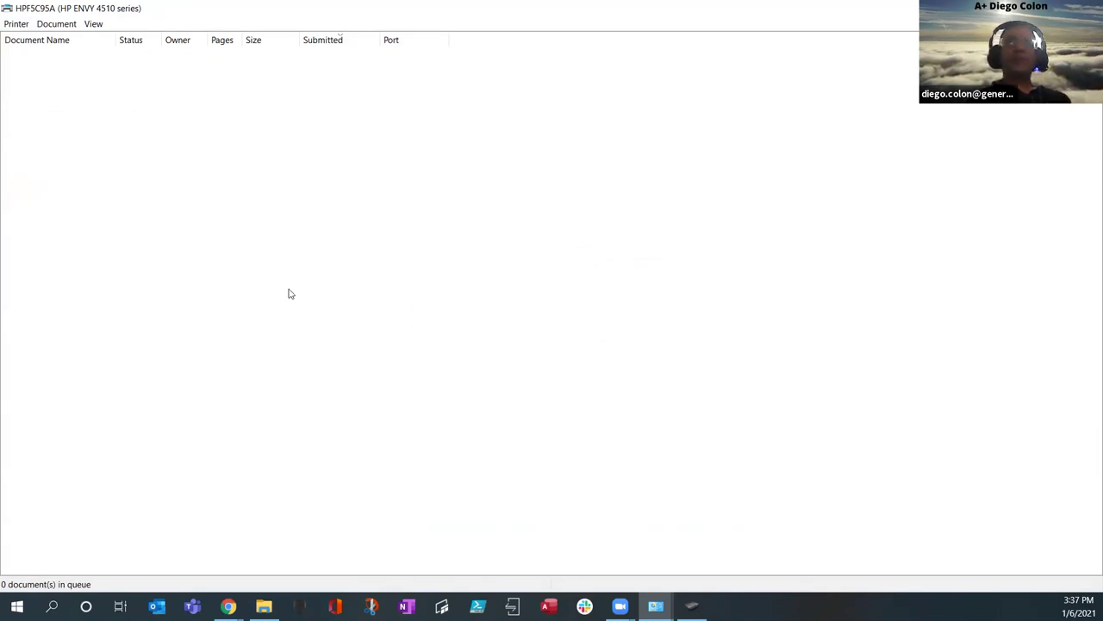
- Check the HP ENVY 4510's sharing settings and the linked Network and Sharing Center, and close both windows
click(25, 24)
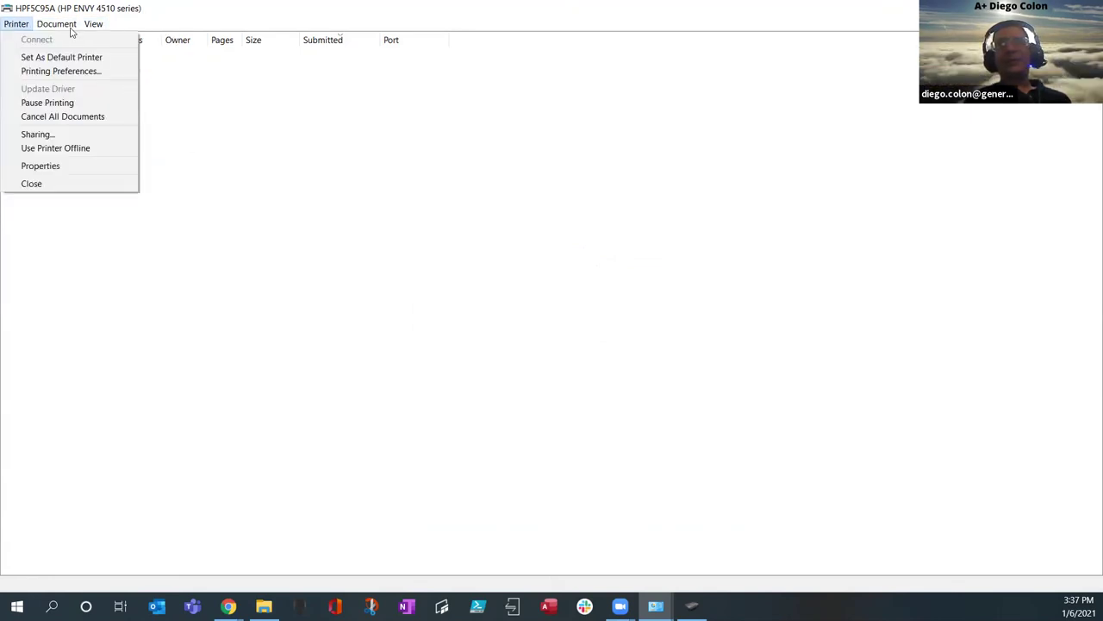
click(52, 166)
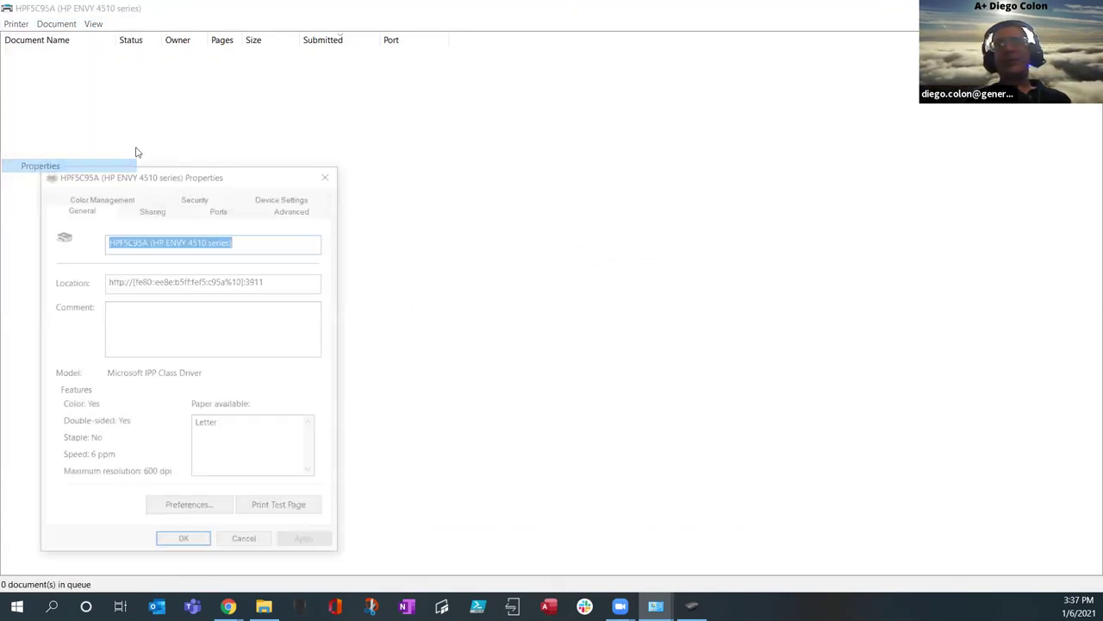
click(142, 209)
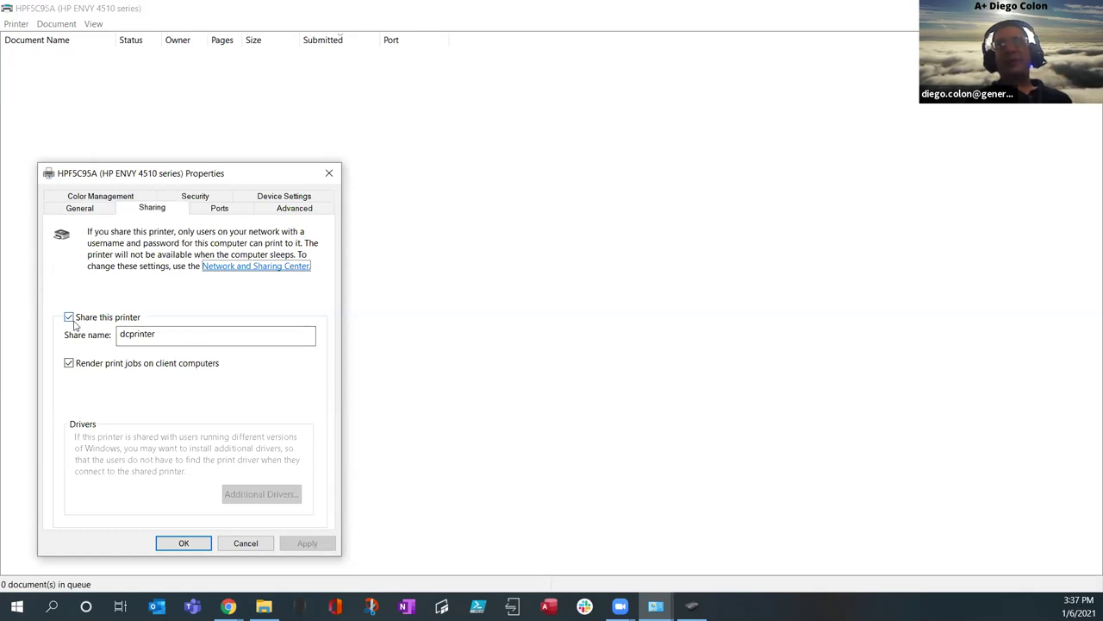
click(237, 267)
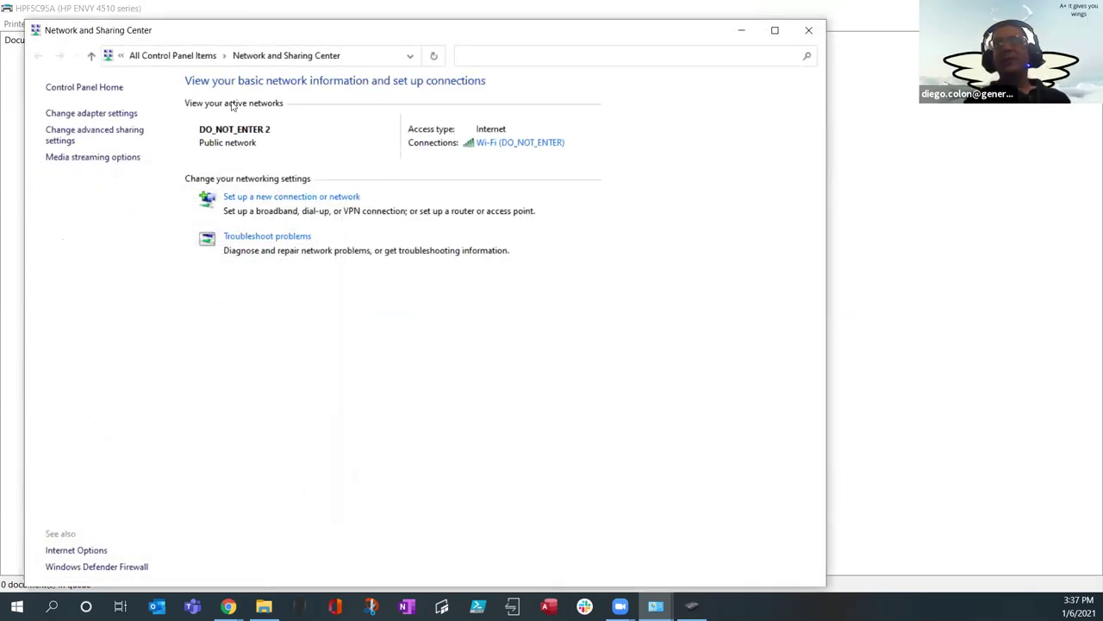
click(798, 32)
click(330, 172)
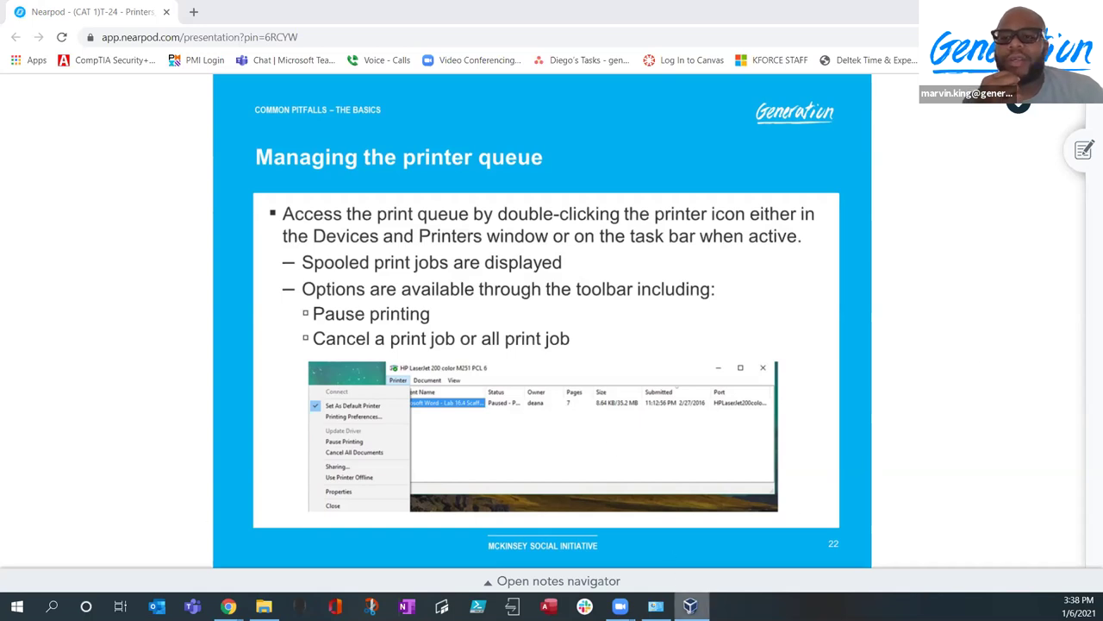
- Open the HP ENVY 4510's printer properties from Devices and Printers, examine the location address and its port number, and close the dialog
mouse_move(692, 604)
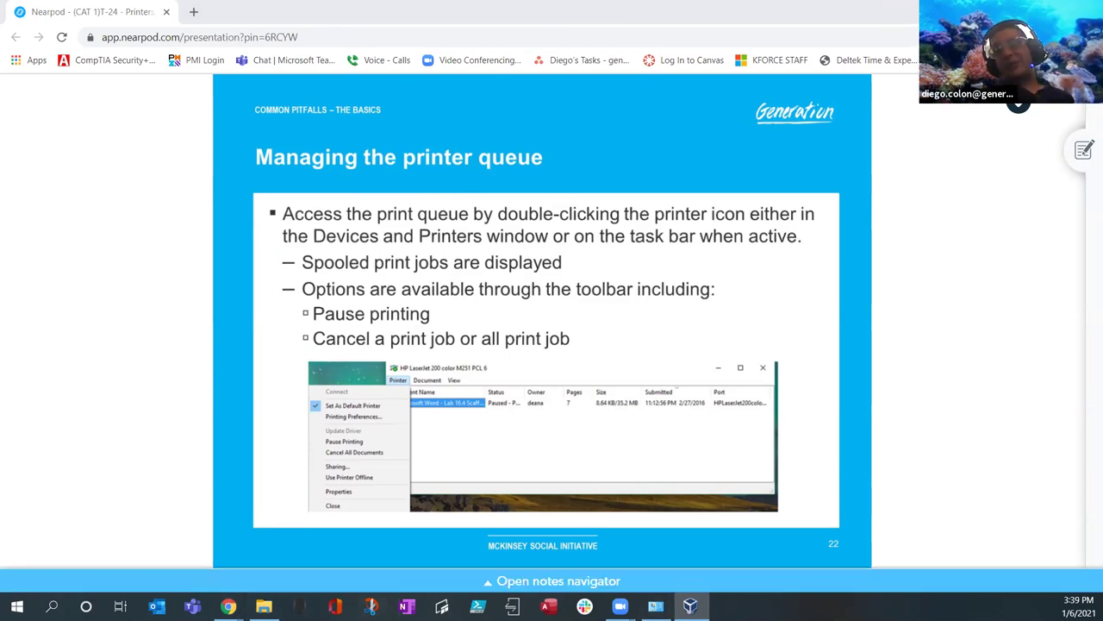
mouse_move(227, 606)
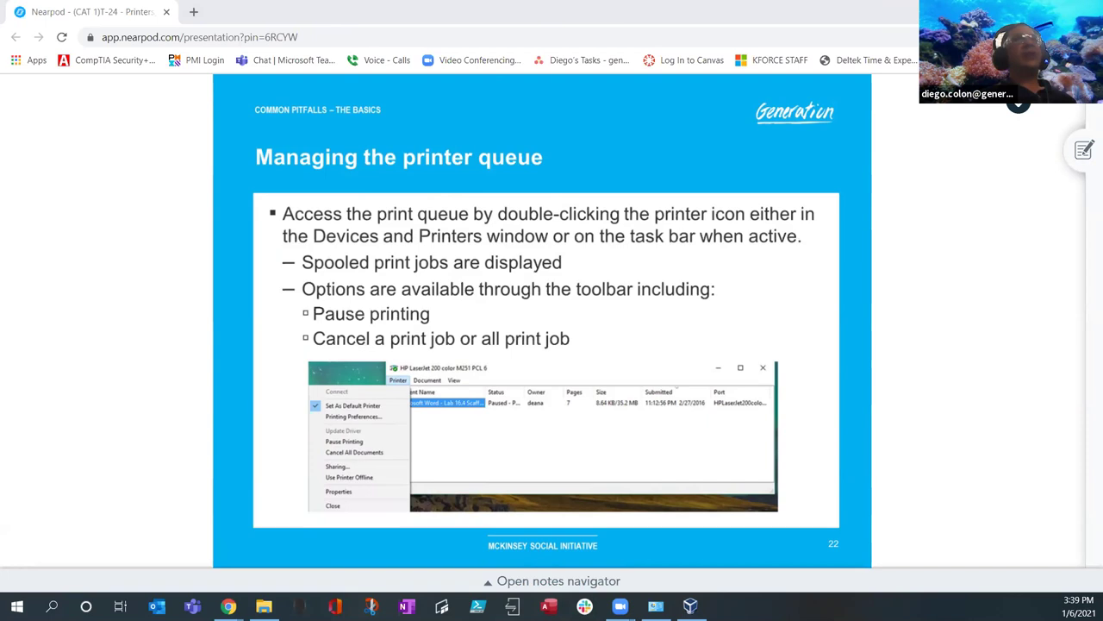
key(alt+Tab)
right_click(137, 377)
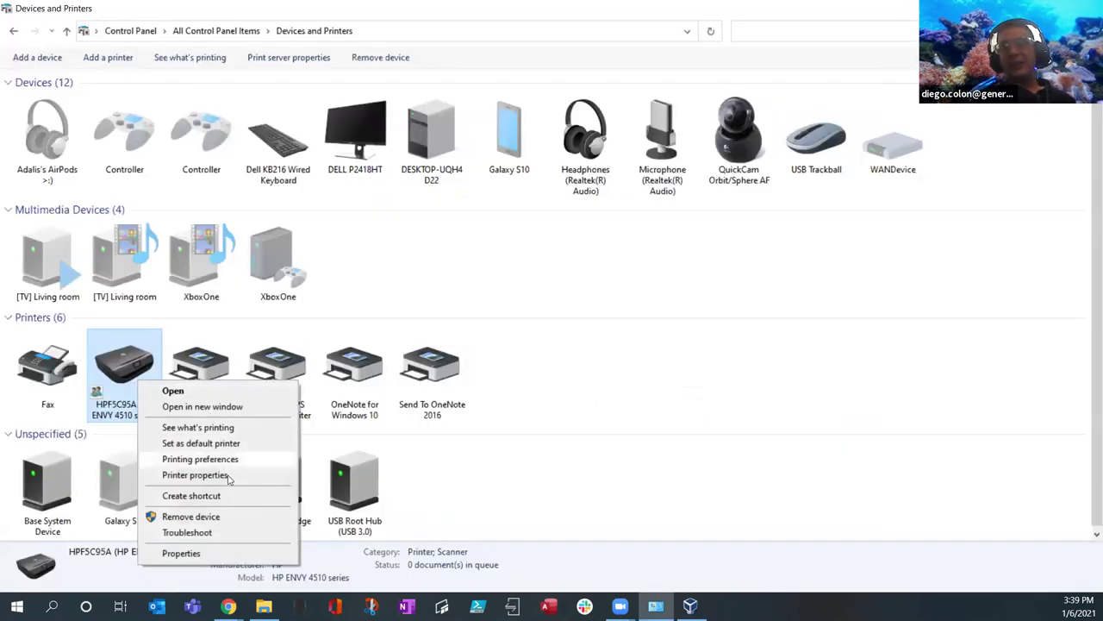
click(232, 476)
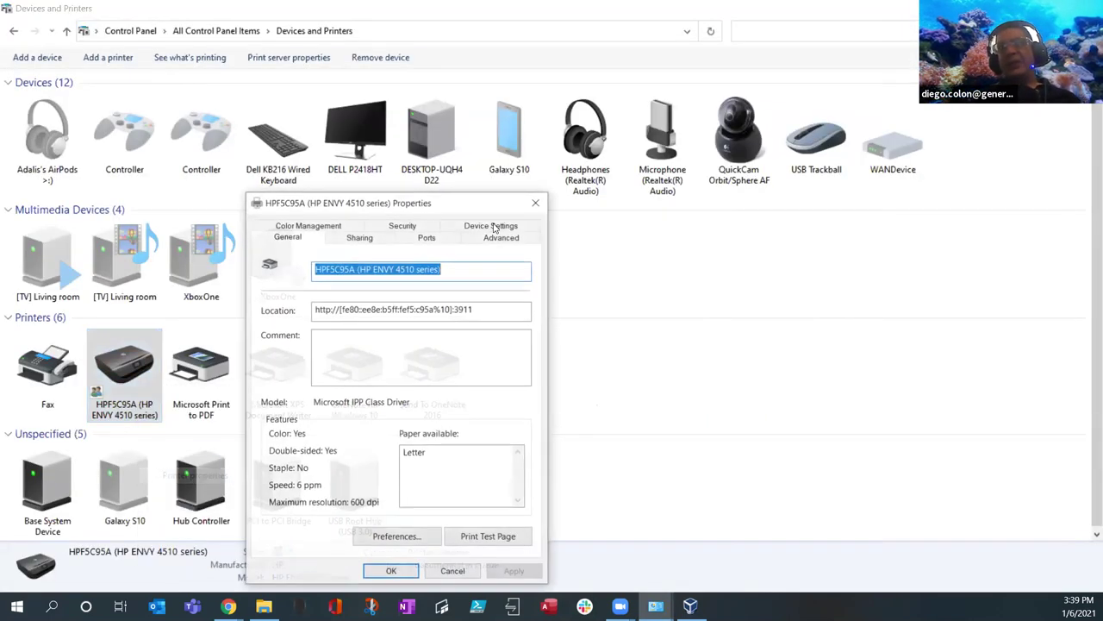
drag(472, 309, 313, 309)
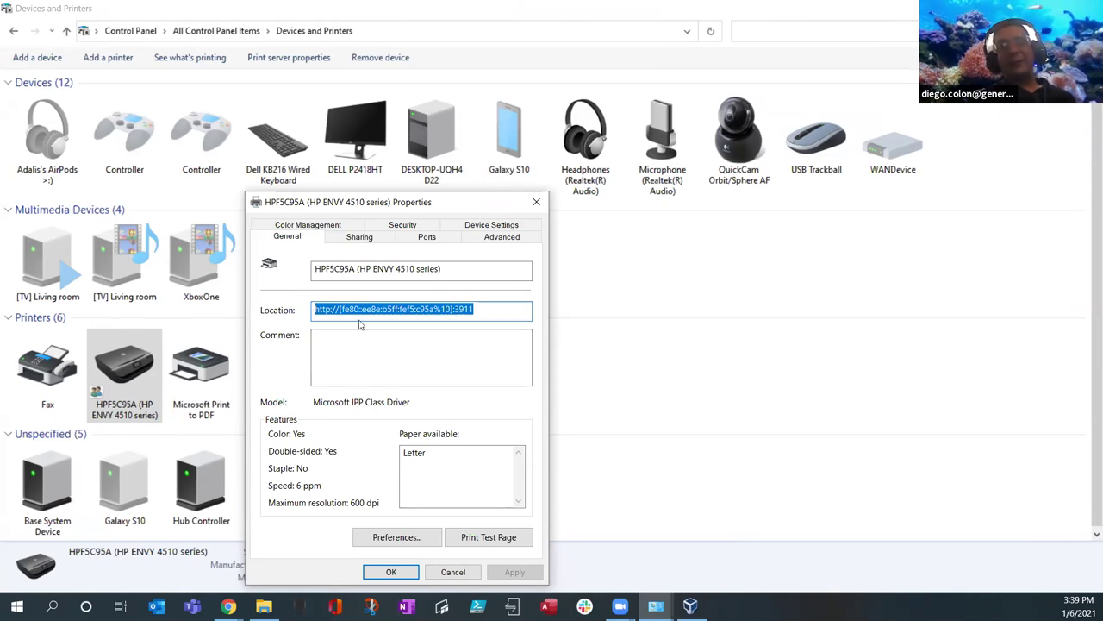
click(476, 308)
drag(454, 308, 488, 309)
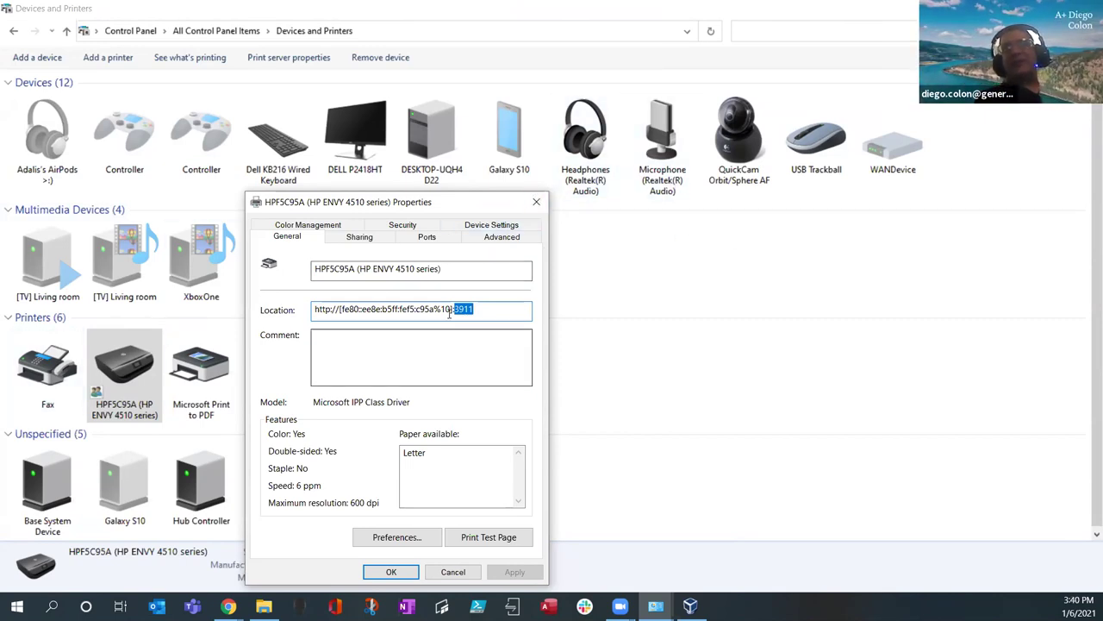
drag(505, 307, 70, 325)
key(Escape)
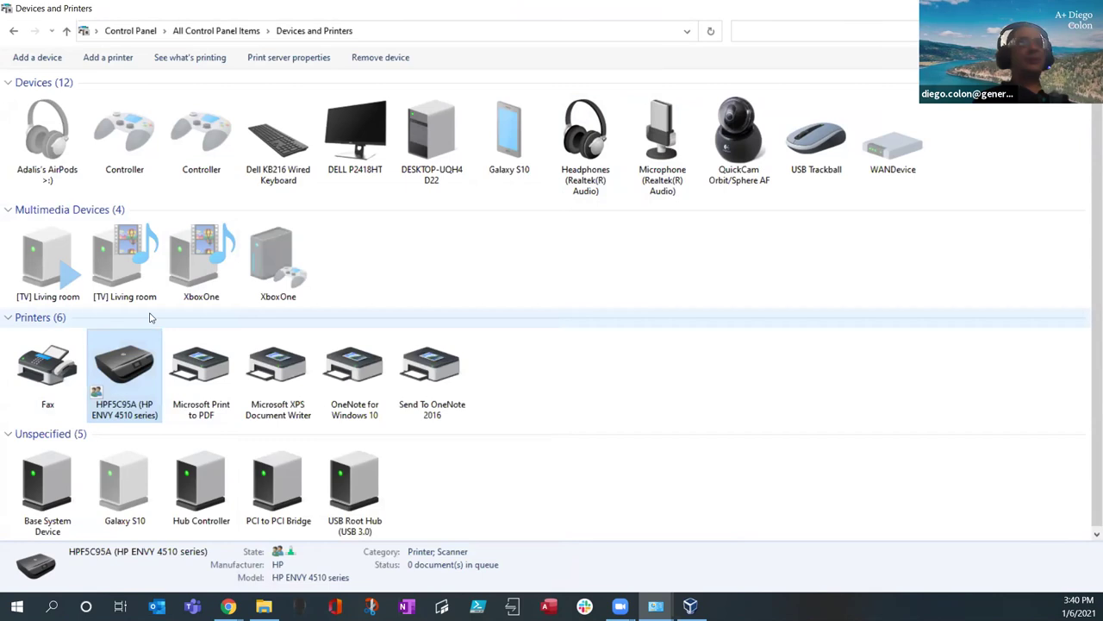
click(164, 316)
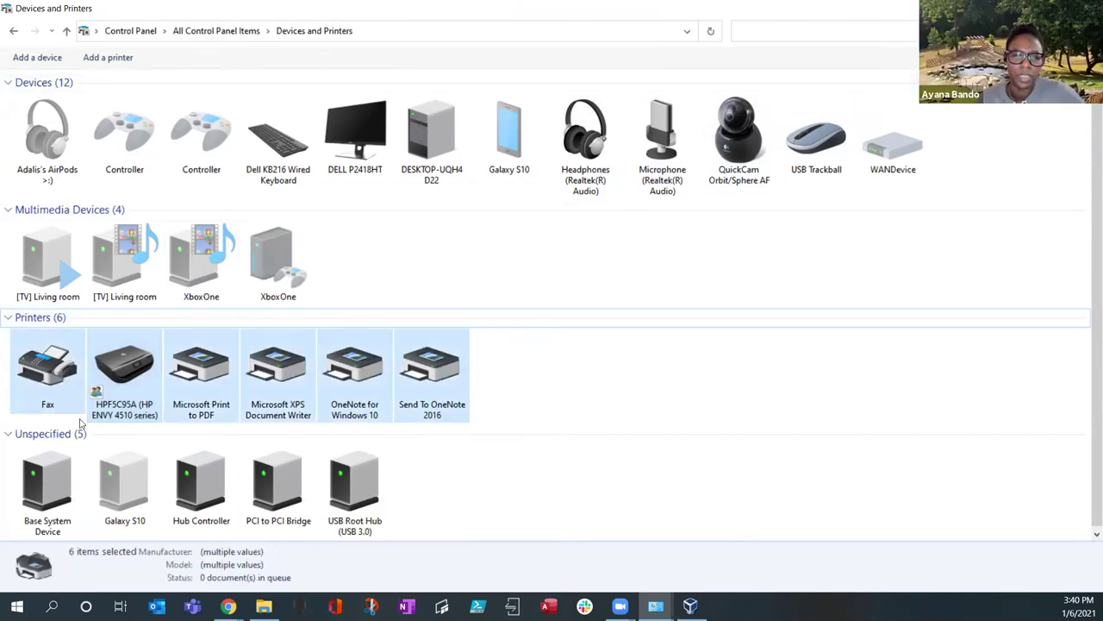
click(648, 388)
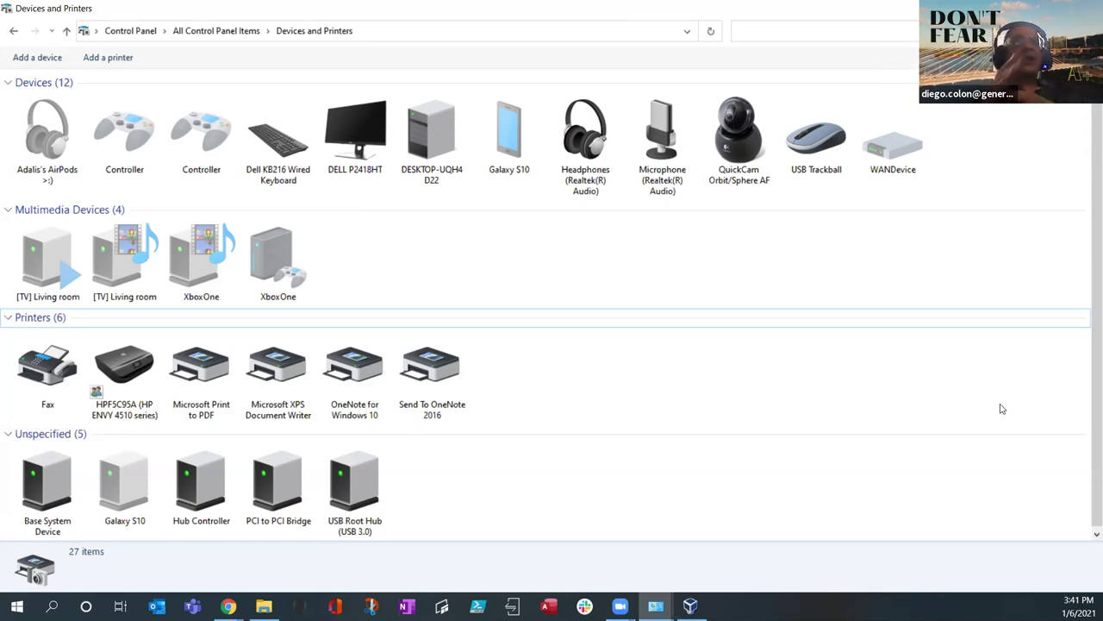
mouse_move(619, 606)
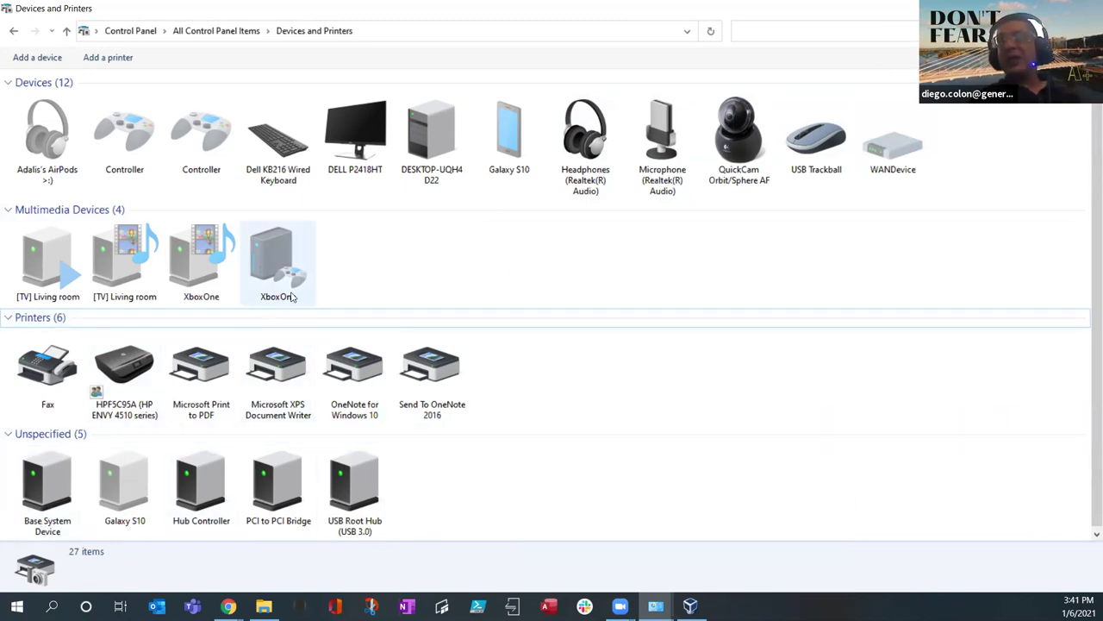
mouse_move(299, 299)
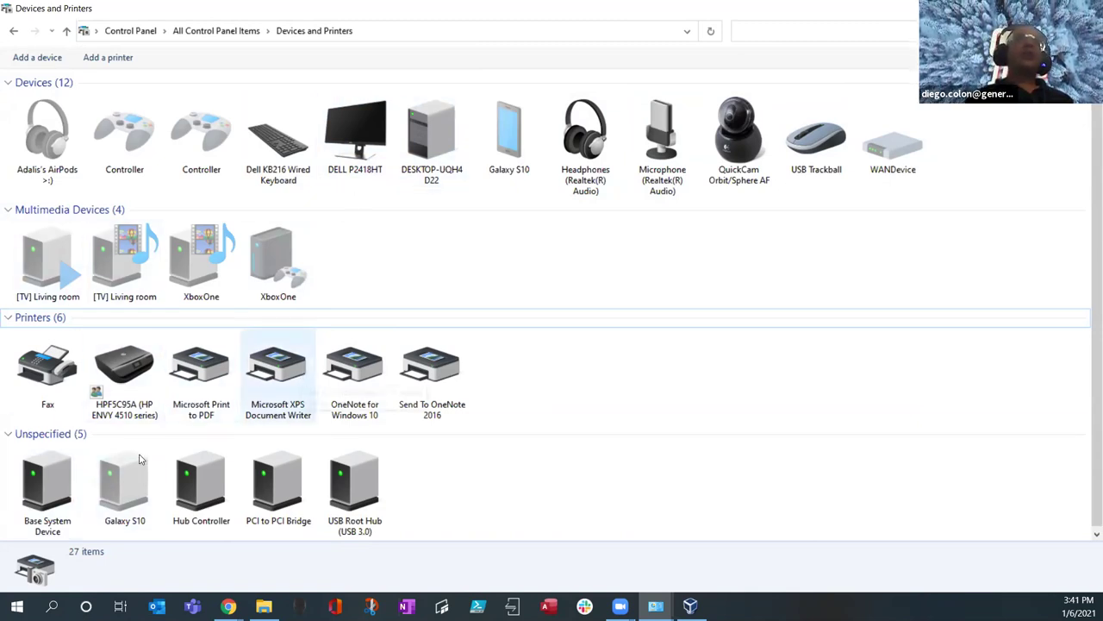
key(super)
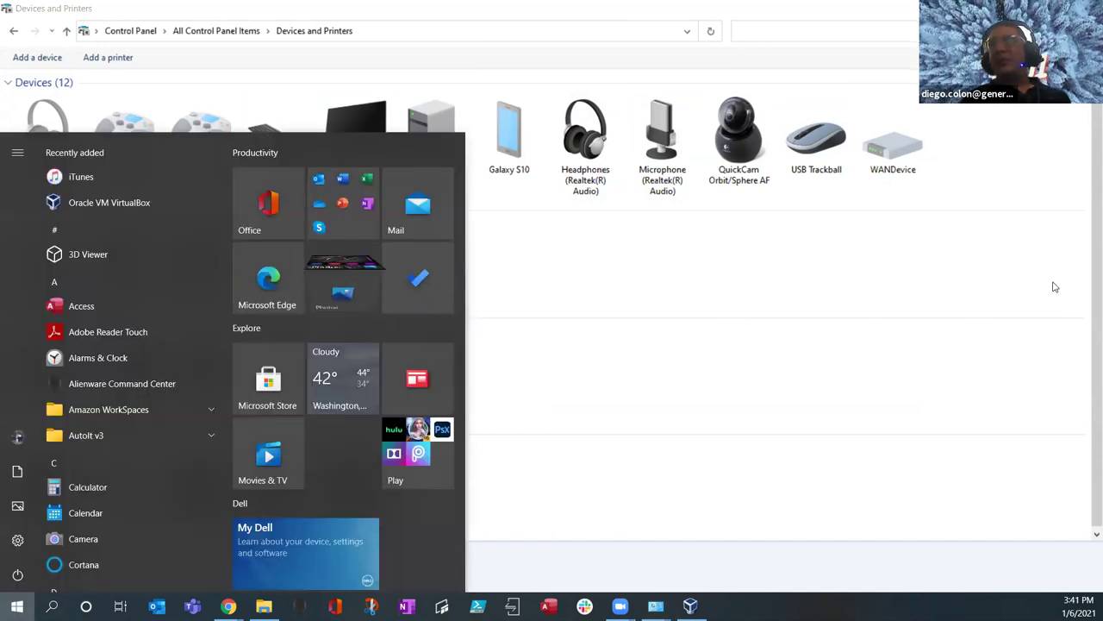
key(super)
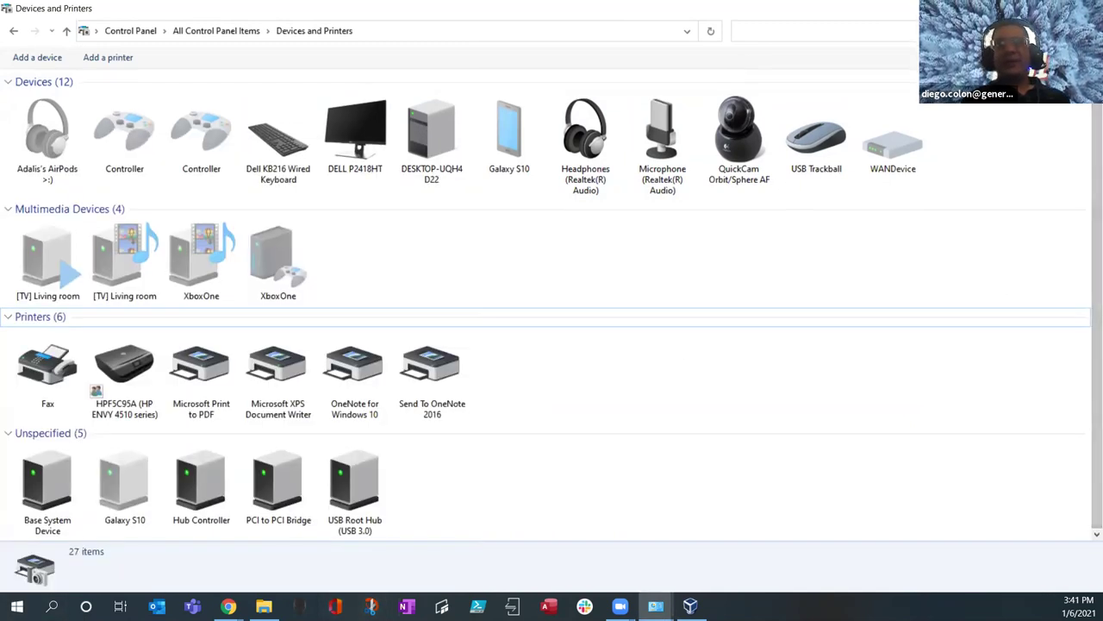
key(super)
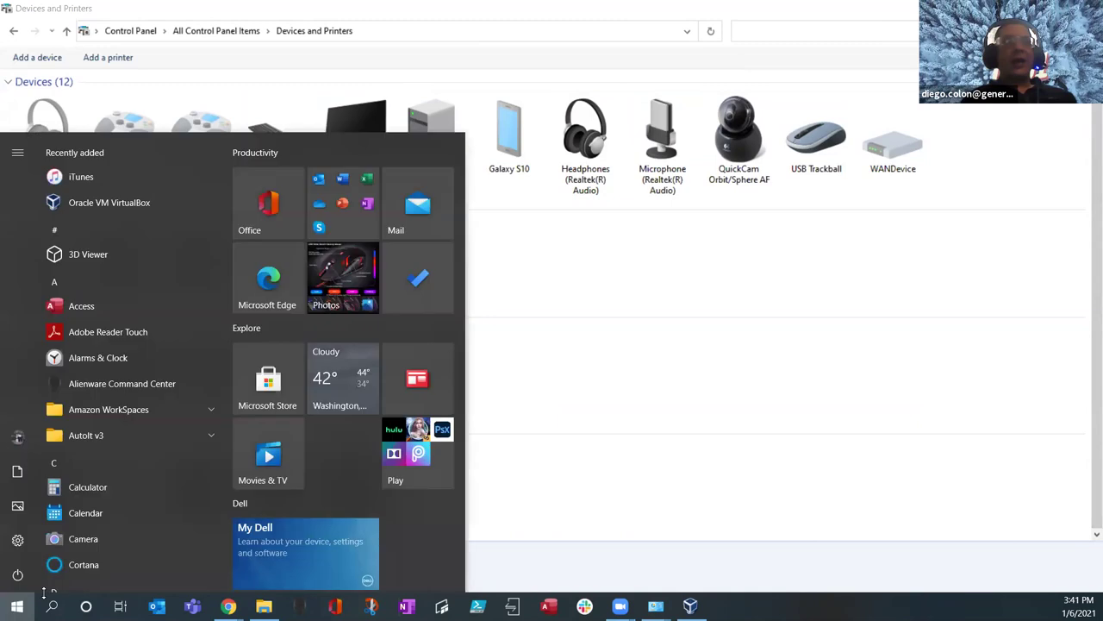
text(\\)
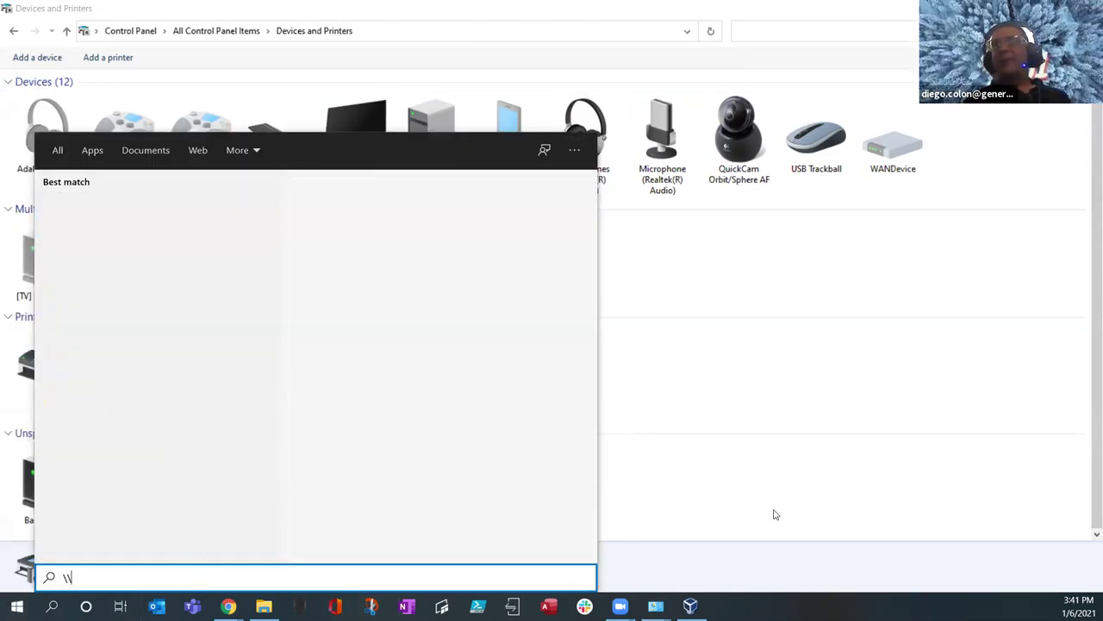
click(798, 6)
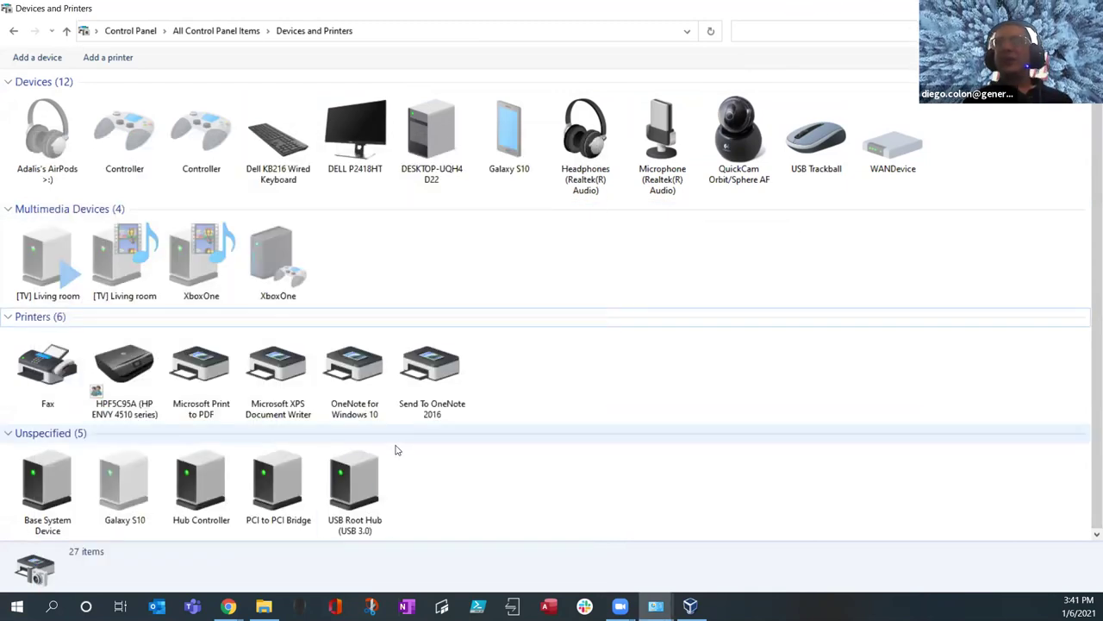
- Open Computer Management from the Windows system tools
key(super)
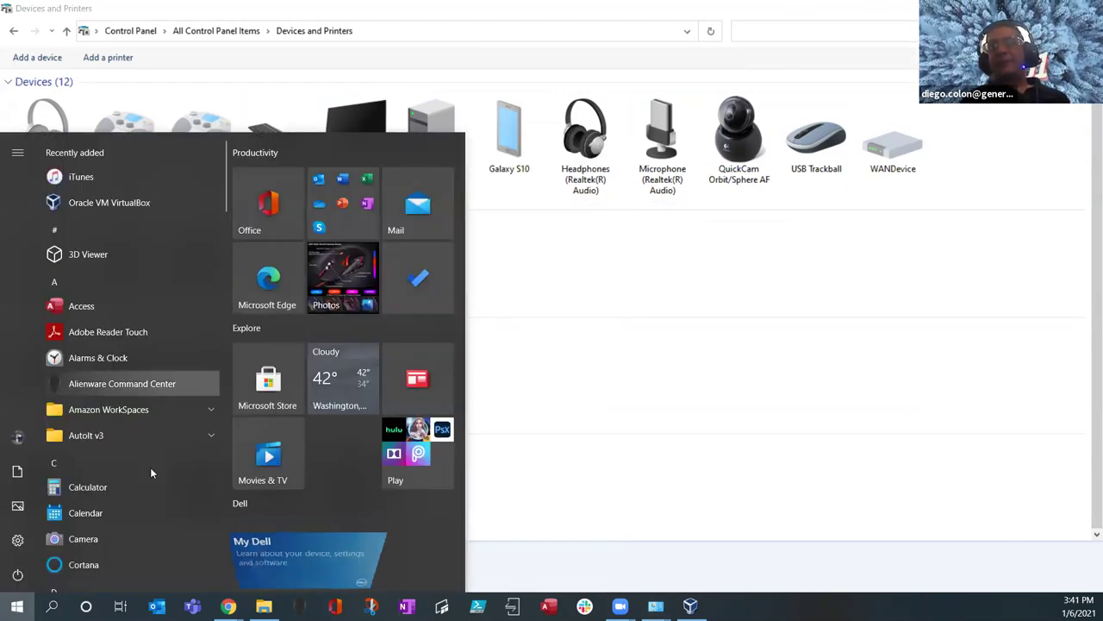
click(19, 606)
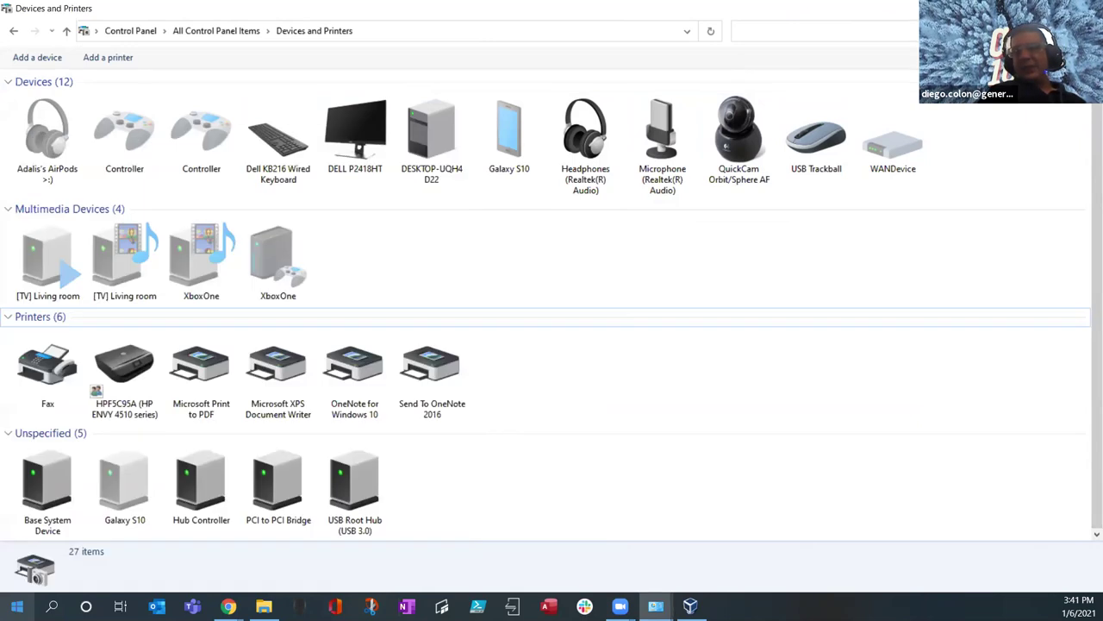
right_click(19, 603)
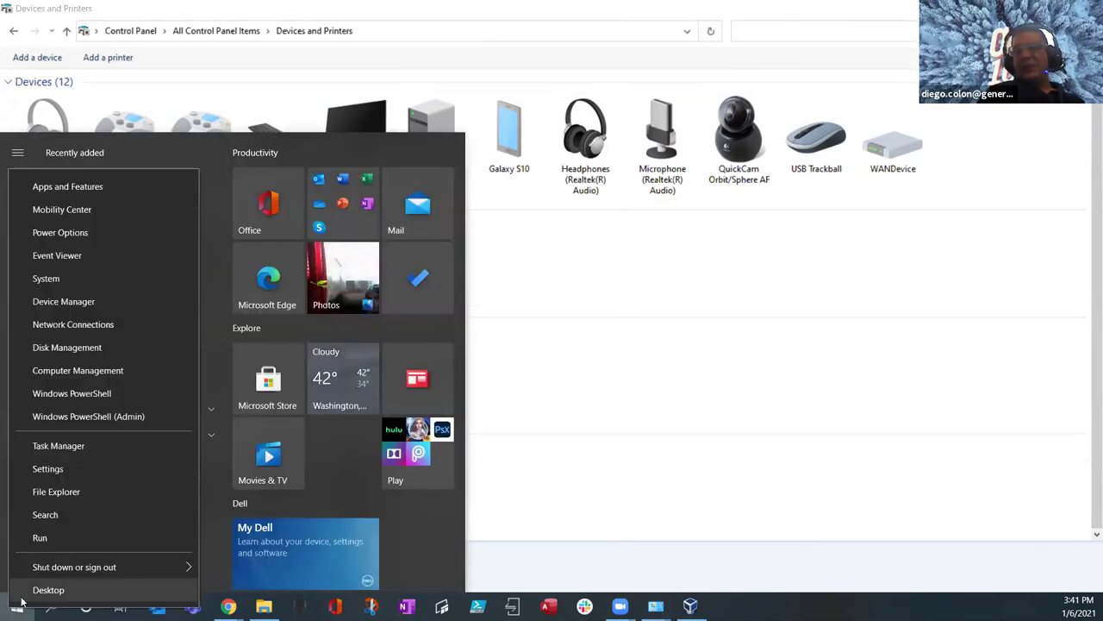
click(140, 377)
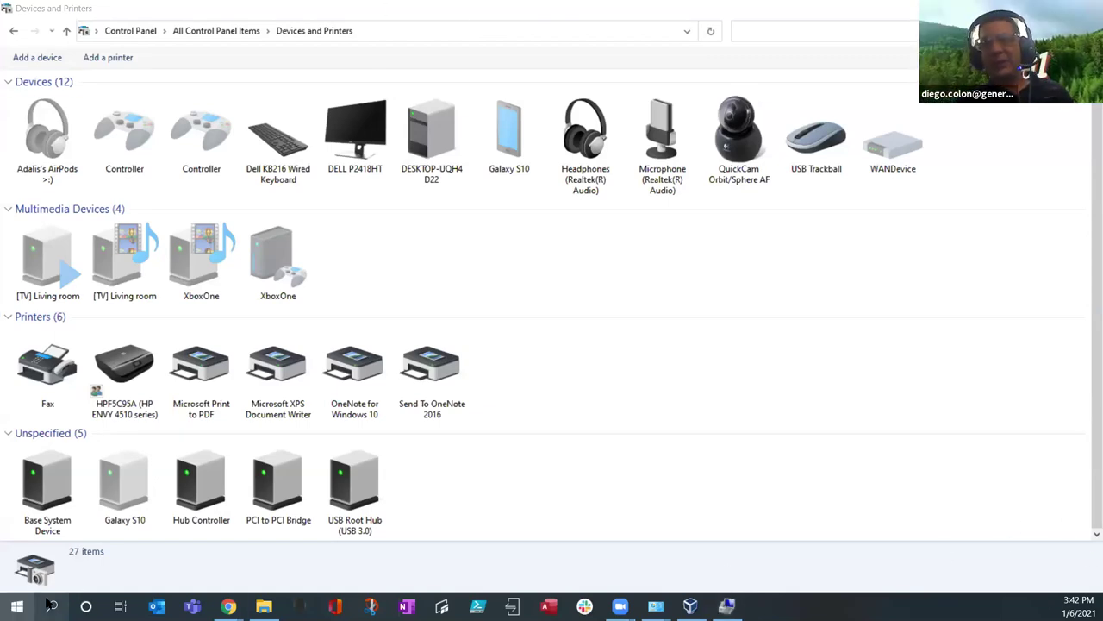
click(17, 605)
right_click(17, 606)
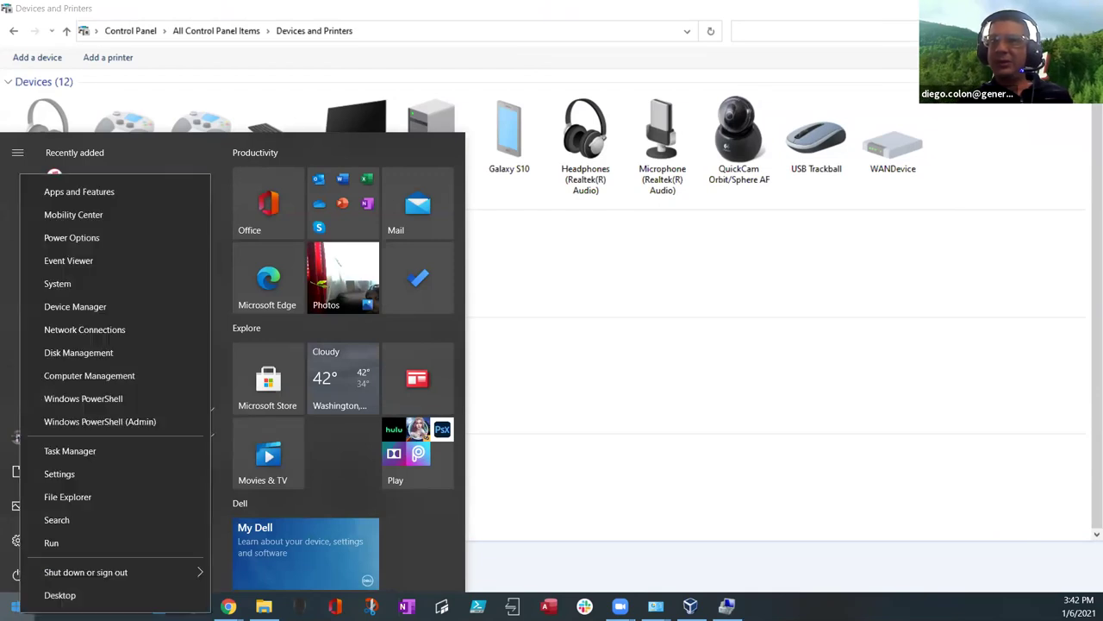
click(176, 375)
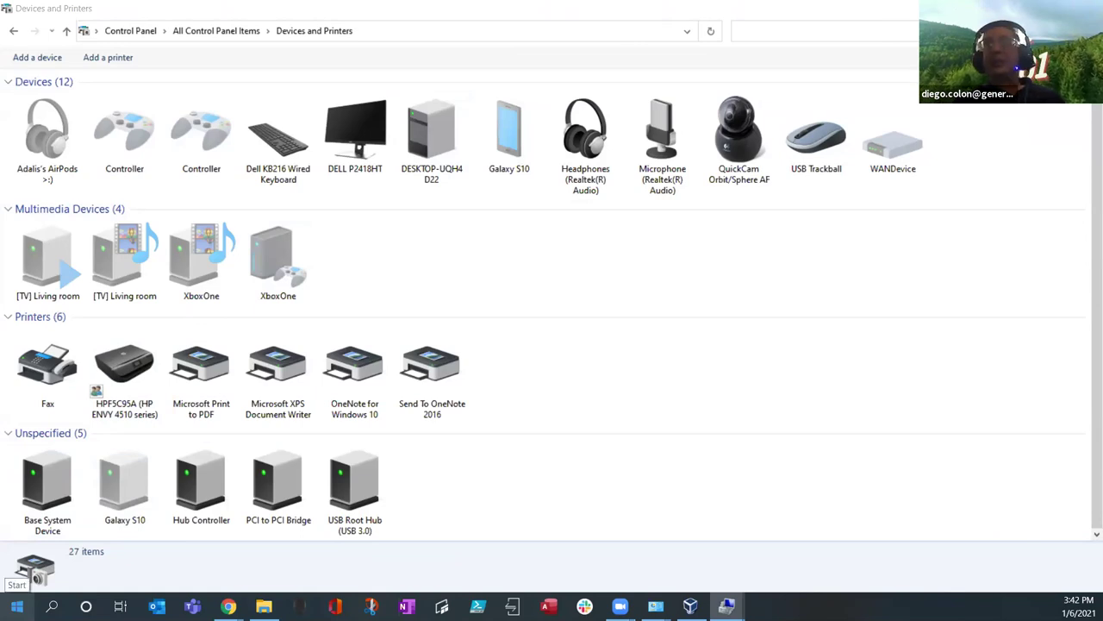
right_click(18, 606)
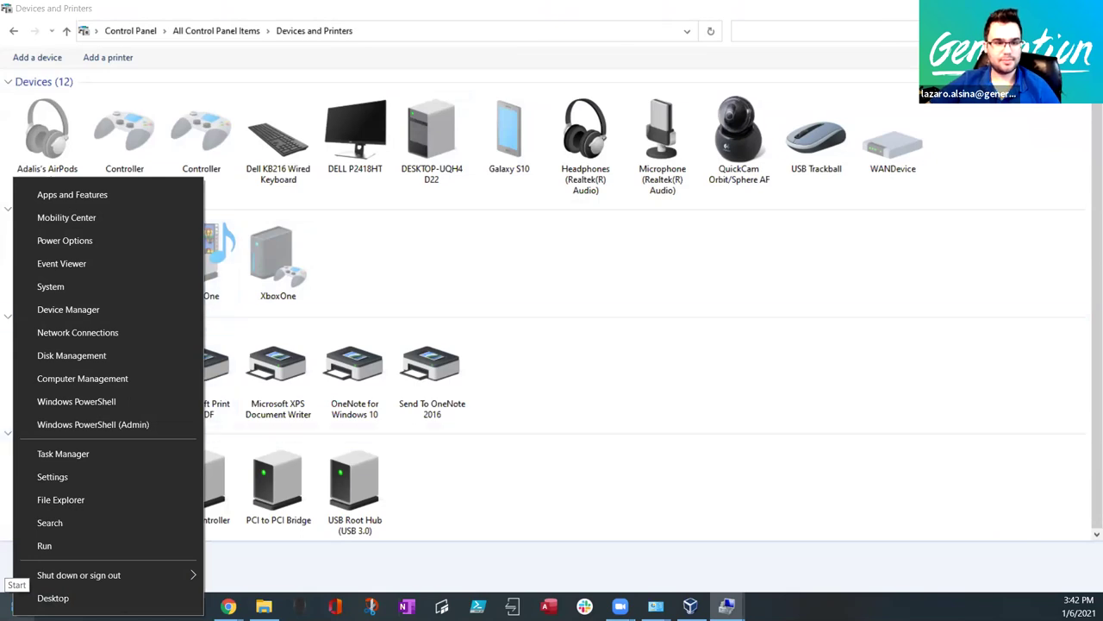
key(Escape)
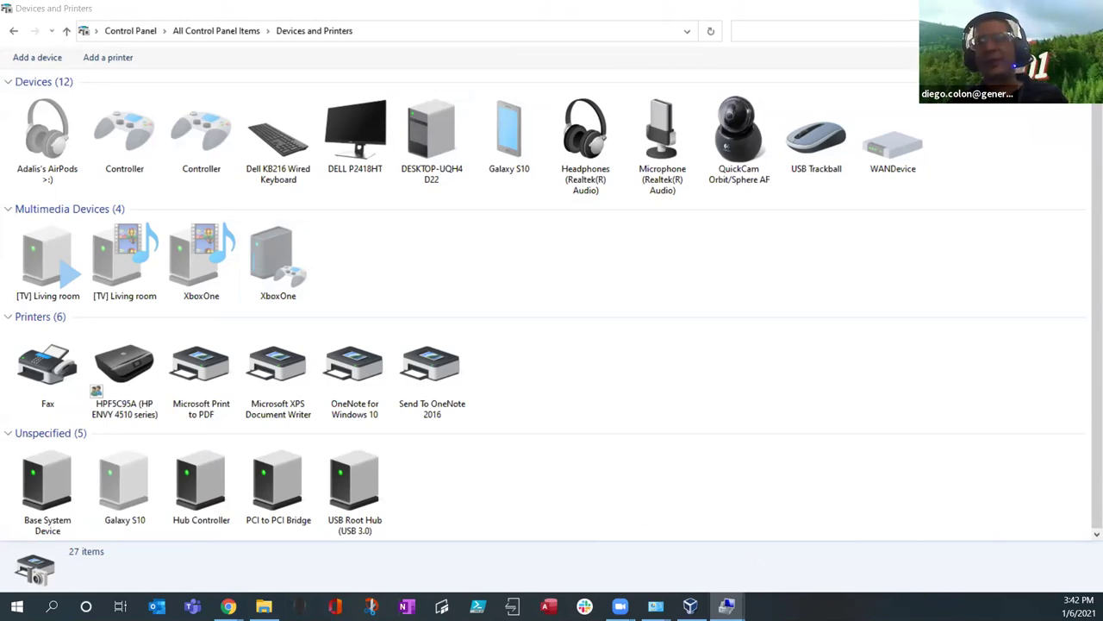
- Search Windows for "my", open This PC's properties, and copy the computer's device name
click(16, 606)
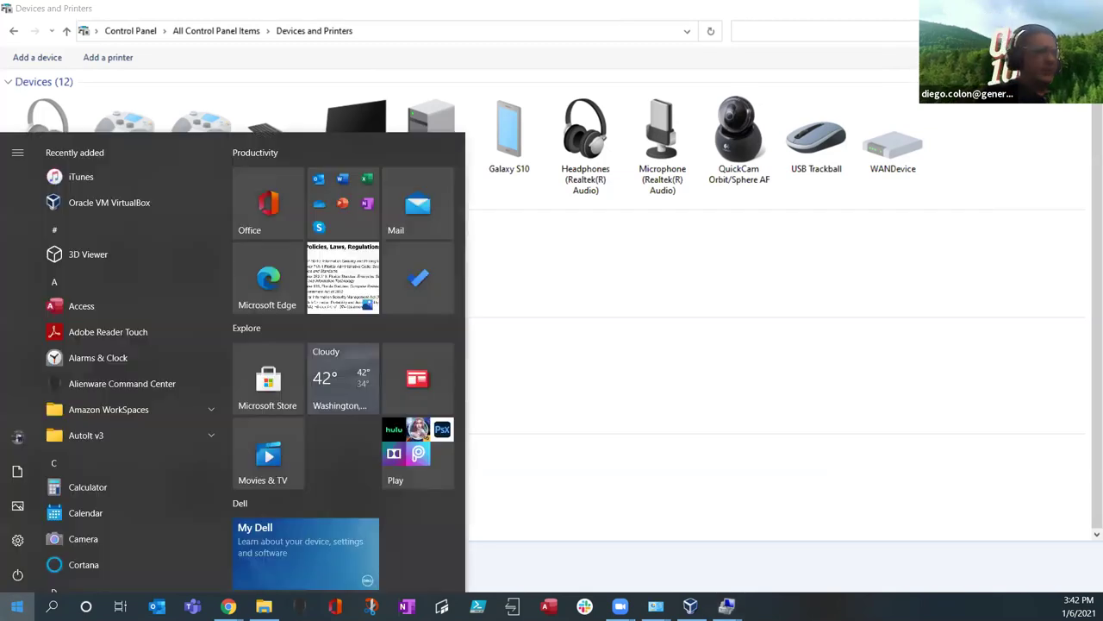
text(my)
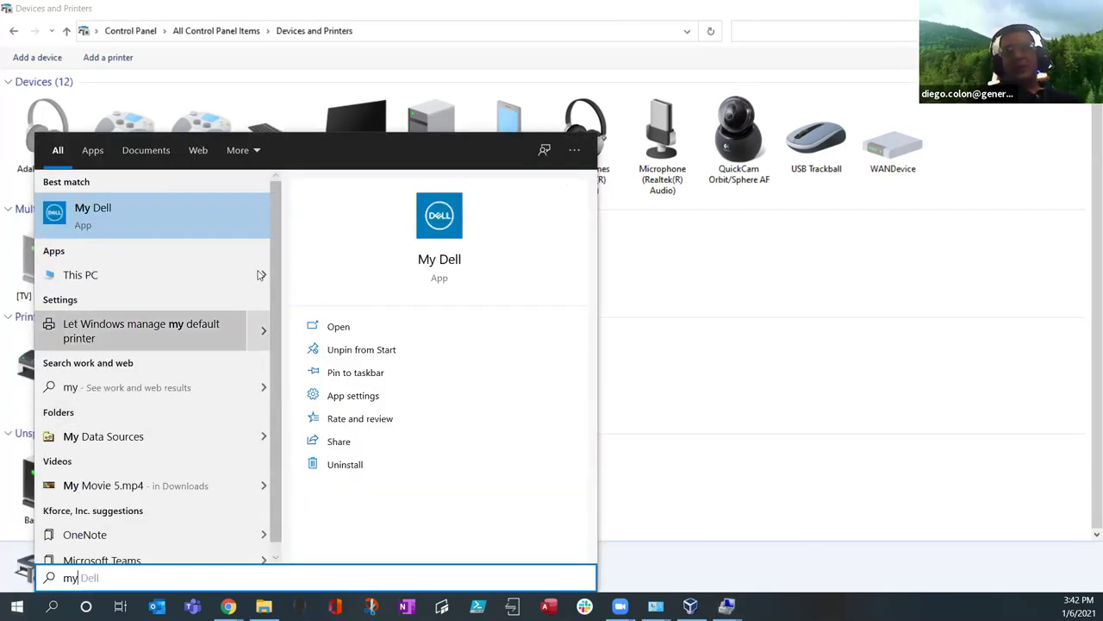
right_click(192, 277)
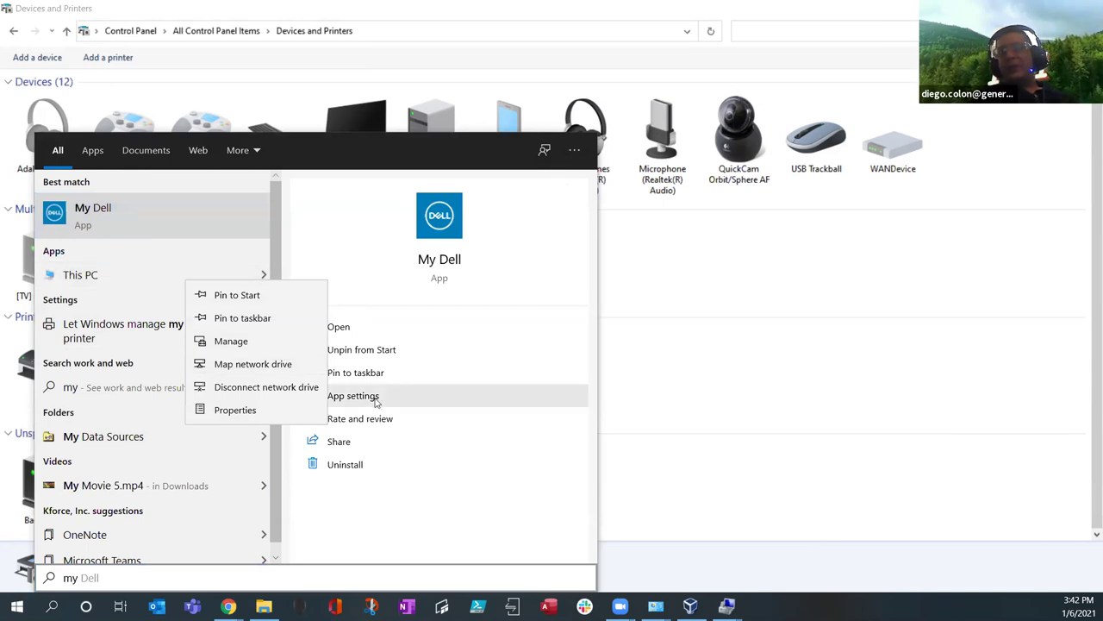
click(287, 415)
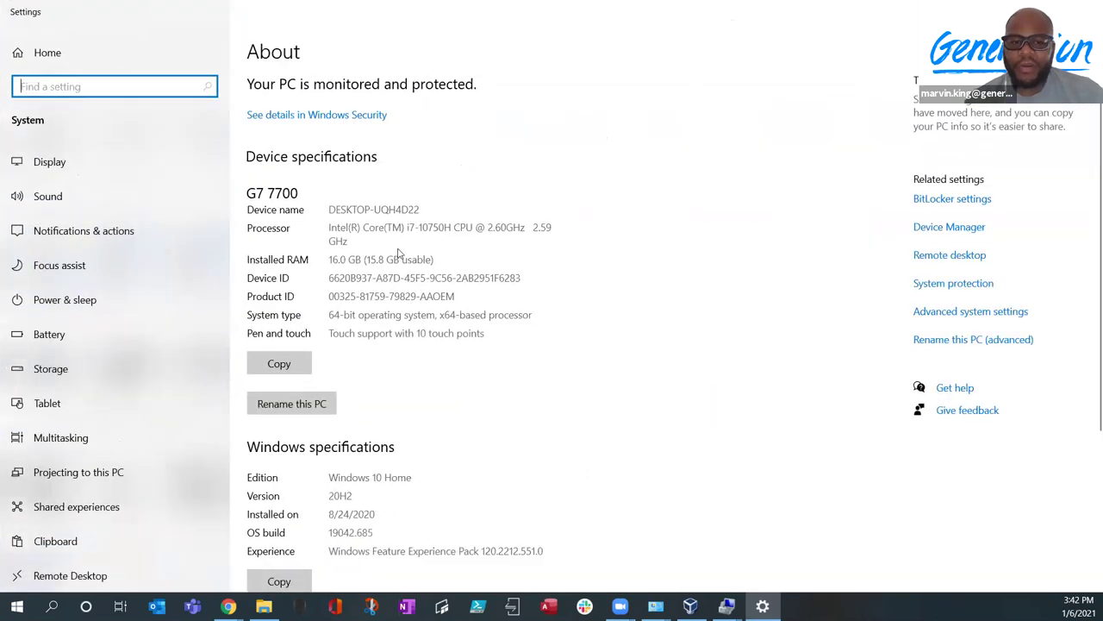
drag(421, 208, 335, 214)
key(ctrl+c)
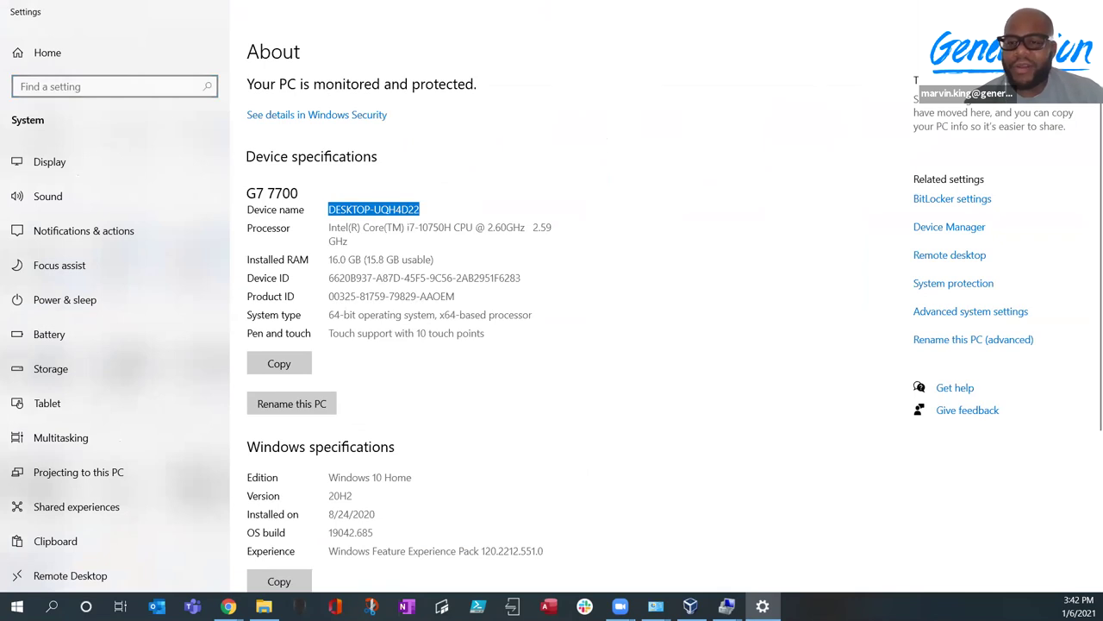
- Return to the Devices and Printers window and browse to the network path \\DESKTOP-UQH4D22\
key(alt+F4)
click(465, 32)
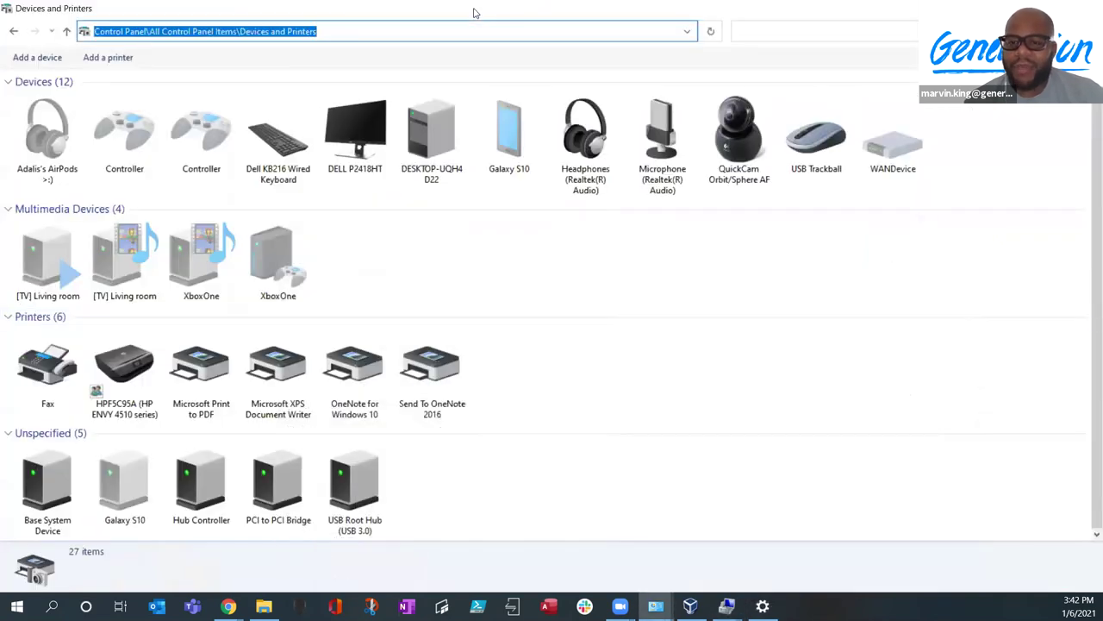
text(\\)
key(ctrl+v)
text(\)
key(Return)
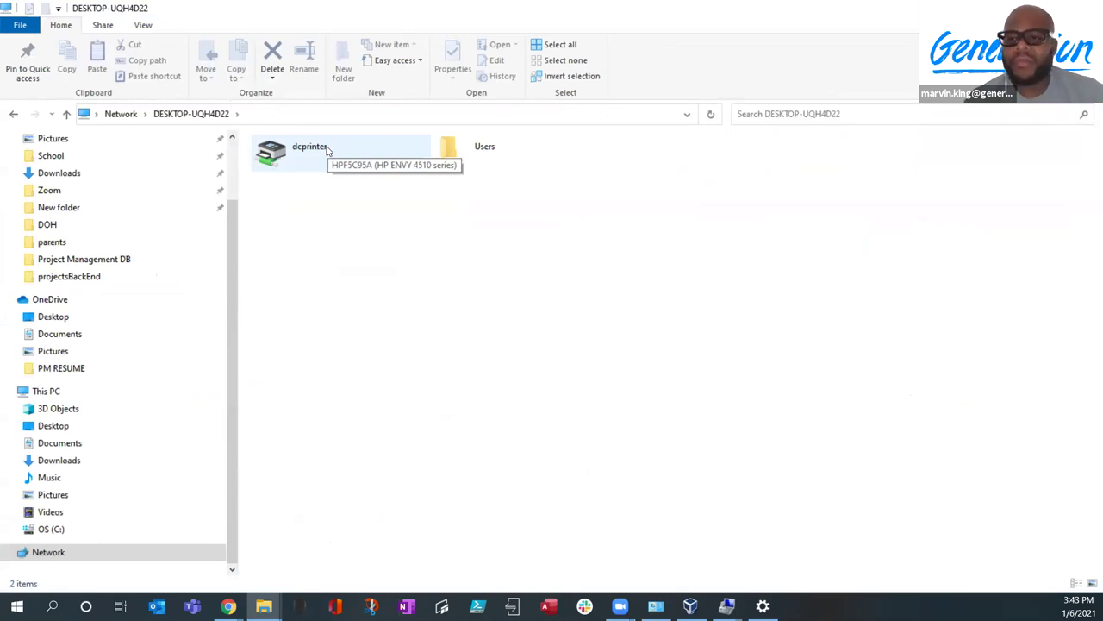
- Select the shared dcprinter and view the actions available for it
drag(326, 149, 217, 141)
click(306, 166)
right_click(365, 170)
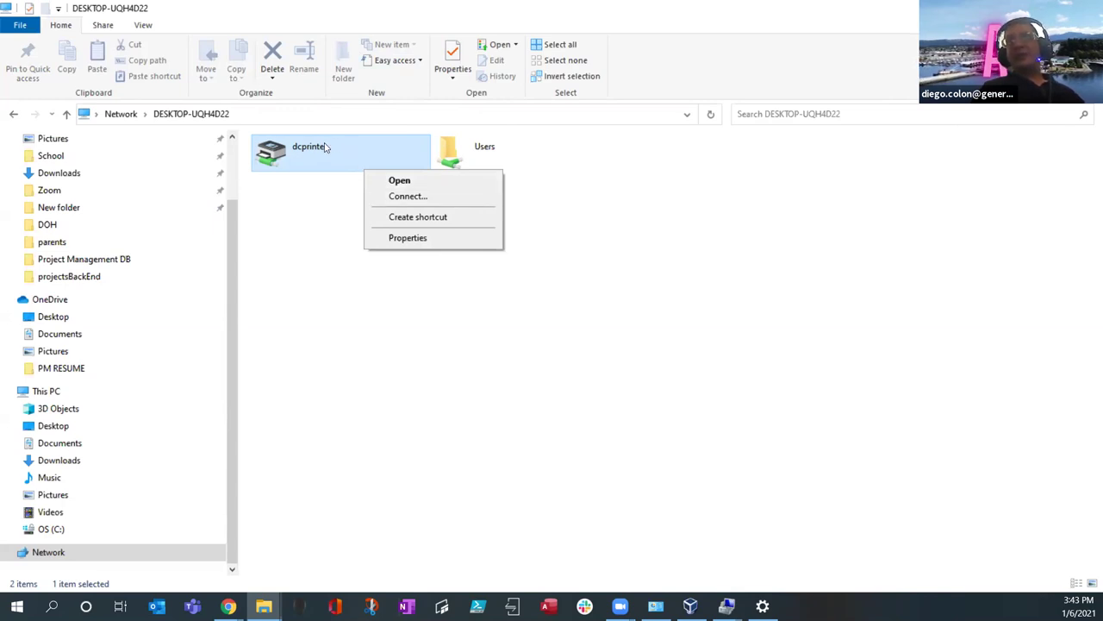
- Extend the network path to \\DESKTOP-UQH4D22\ to view the suggested shares, and reload the location
click(260, 121)
click(267, 114)
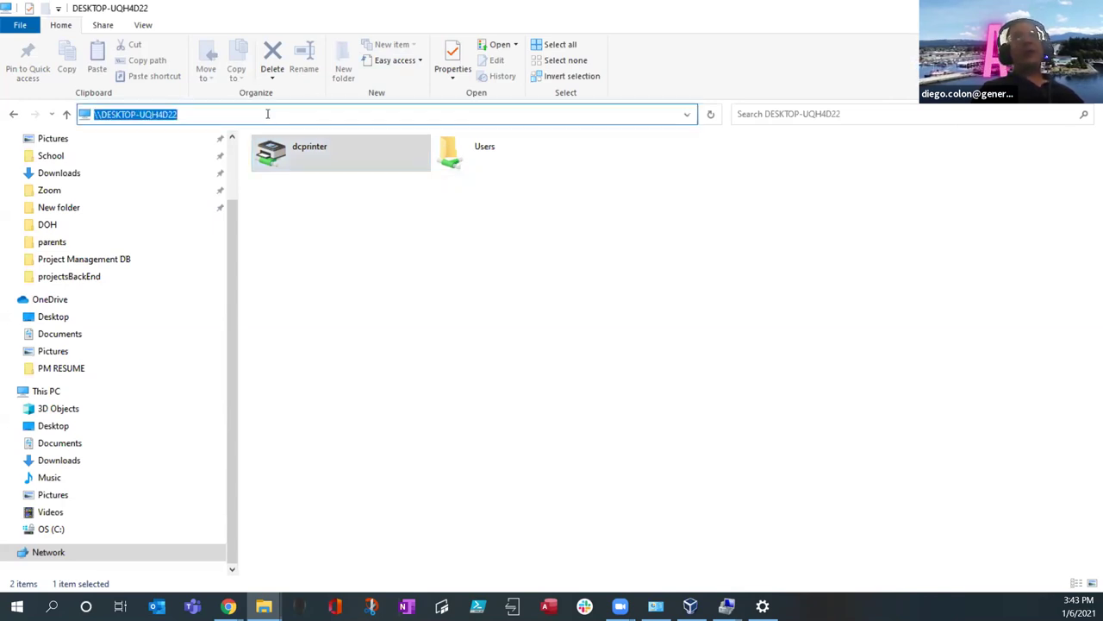
click(236, 114)
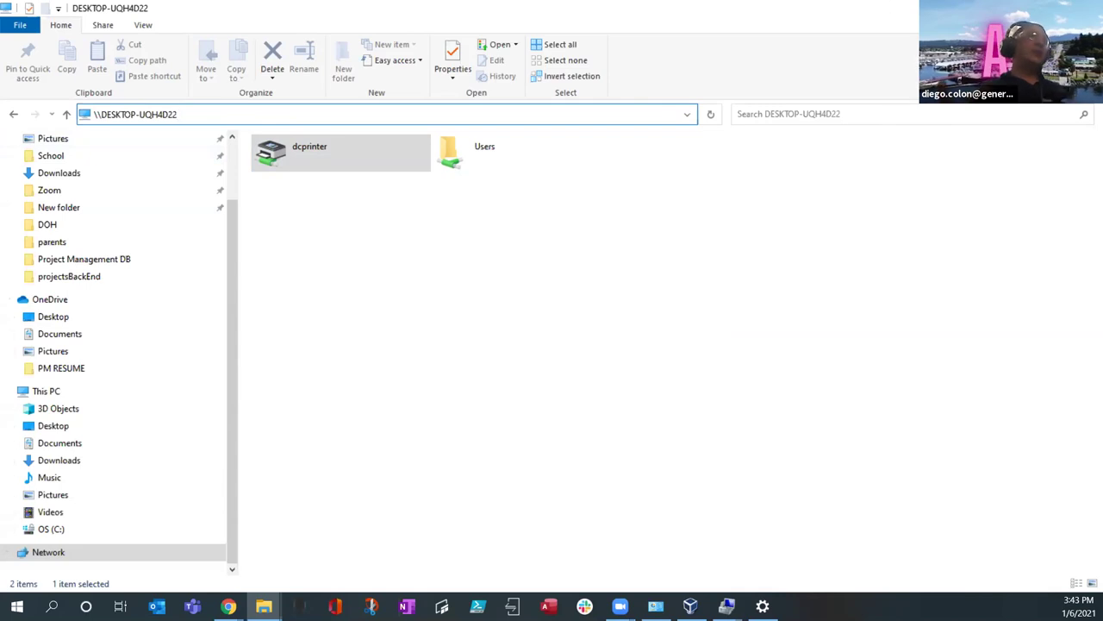
text(\)
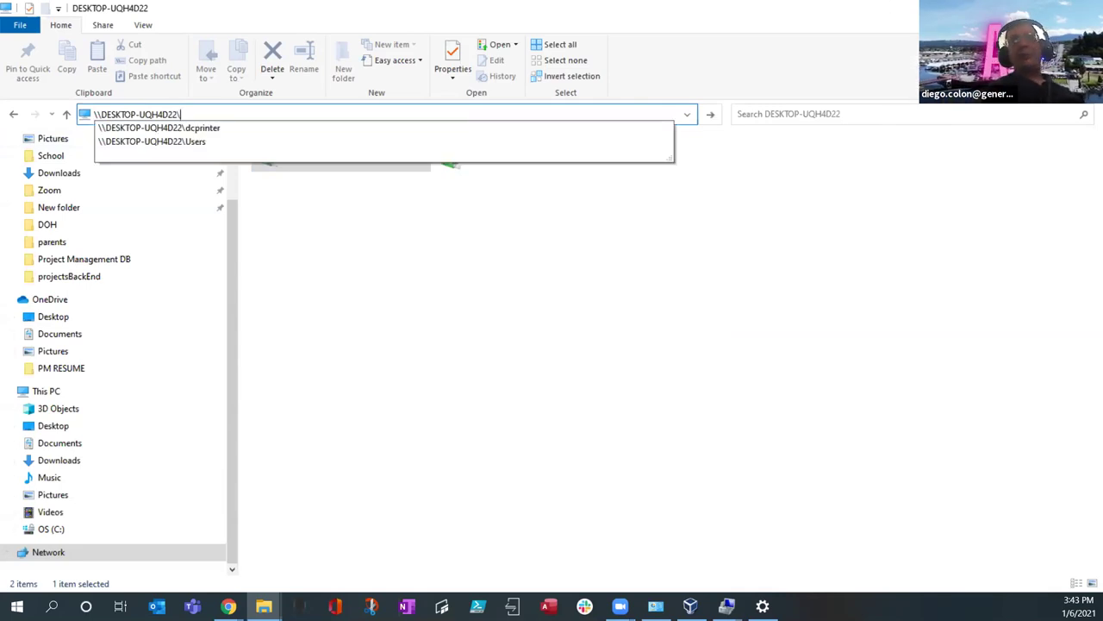
key(Return)
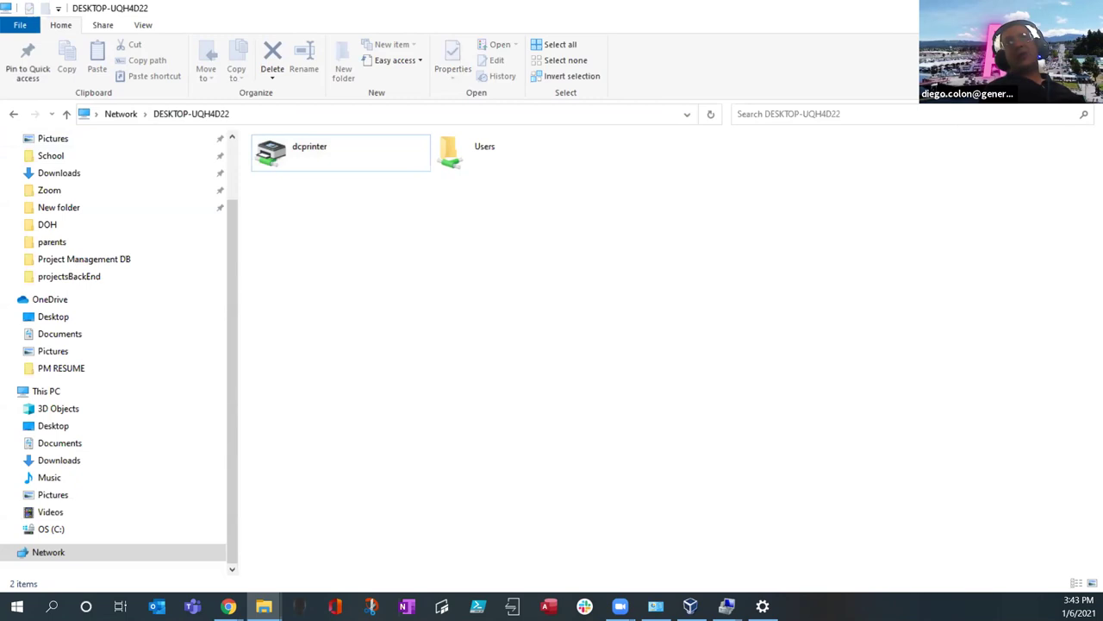
- Point out the dcprinter and Users shares and check dcprinter's options for opening or connecting
click(315, 158)
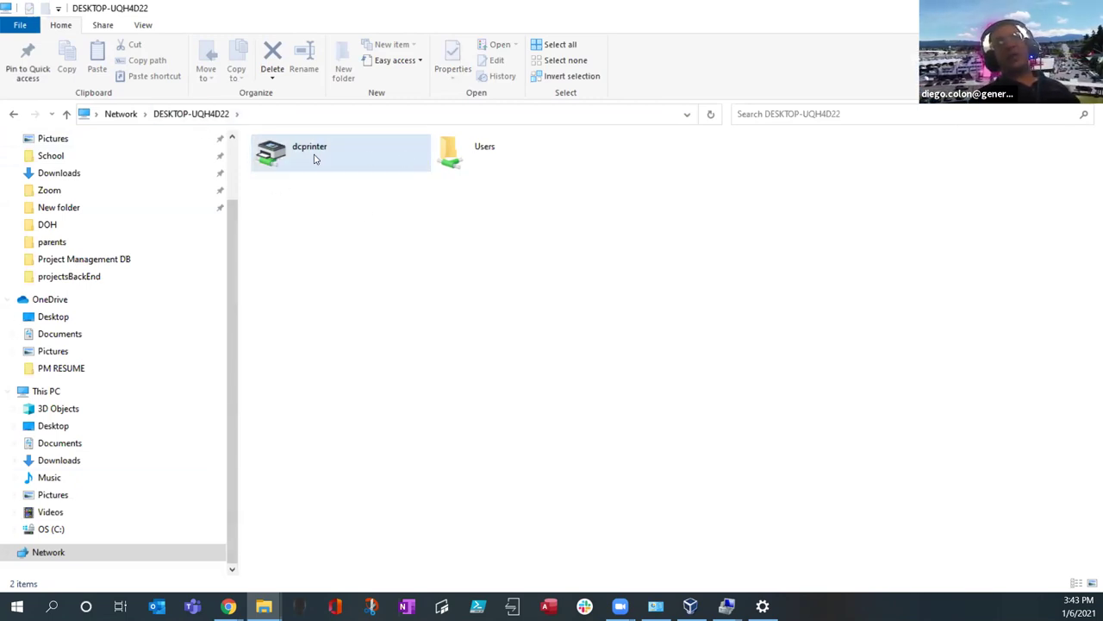
click(483, 145)
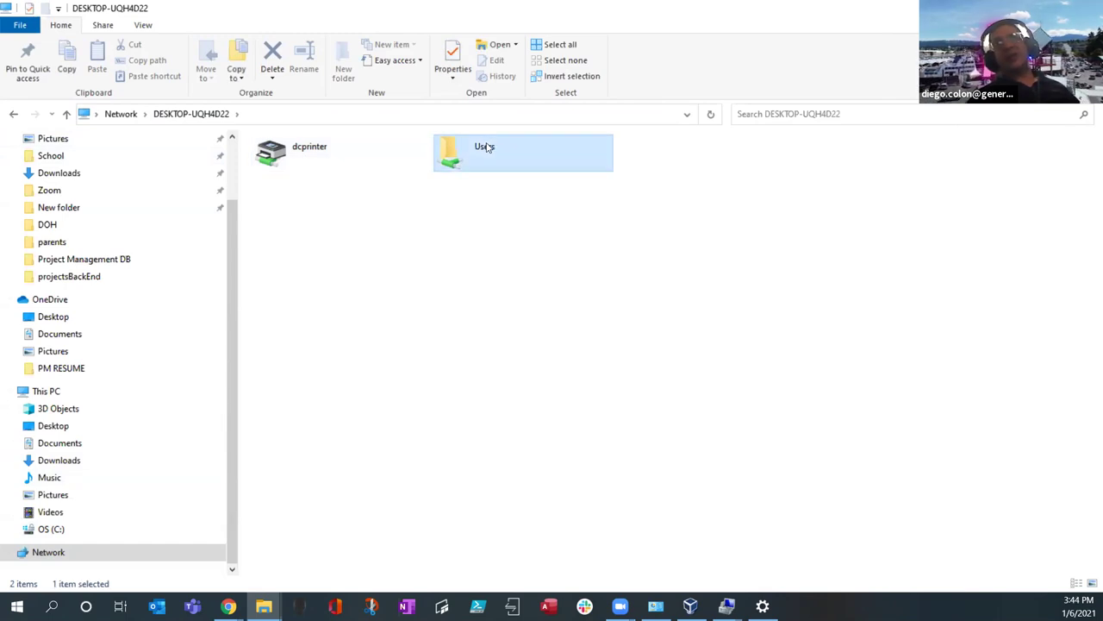
click(362, 157)
right_click(362, 157)
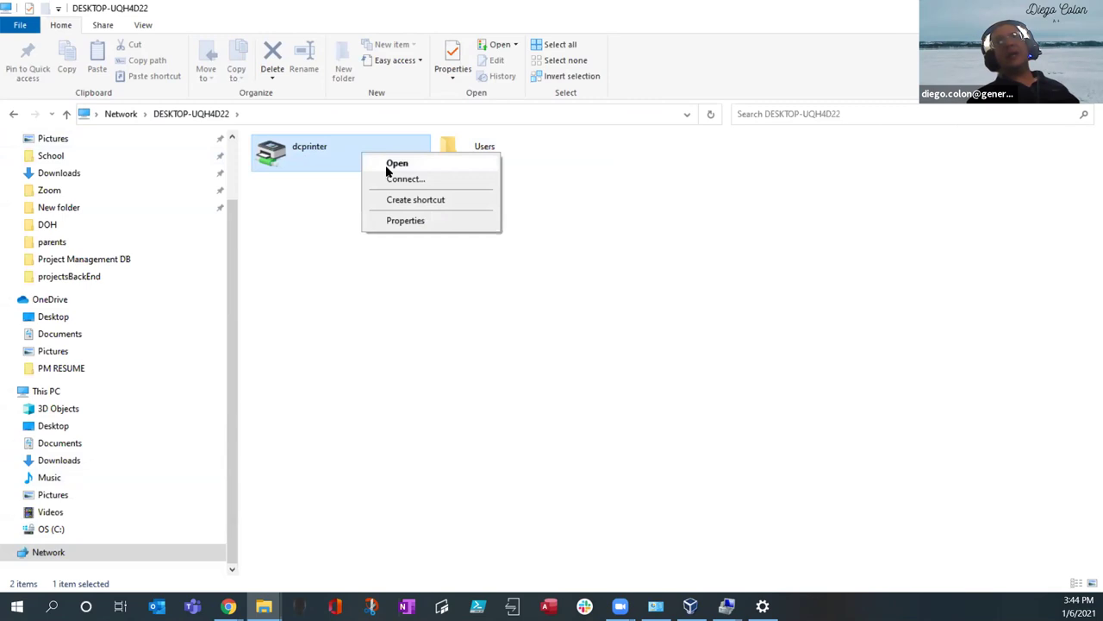
key(Escape)
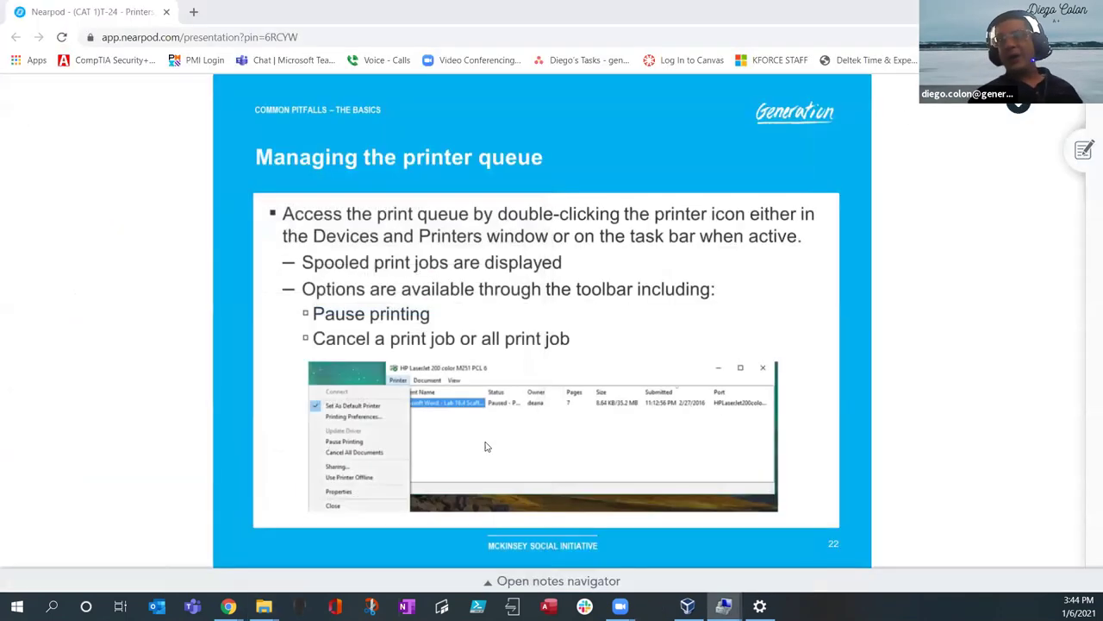
- Open Devices and Printers from Control Panel and examine the installed printers
mouse_move(692, 603)
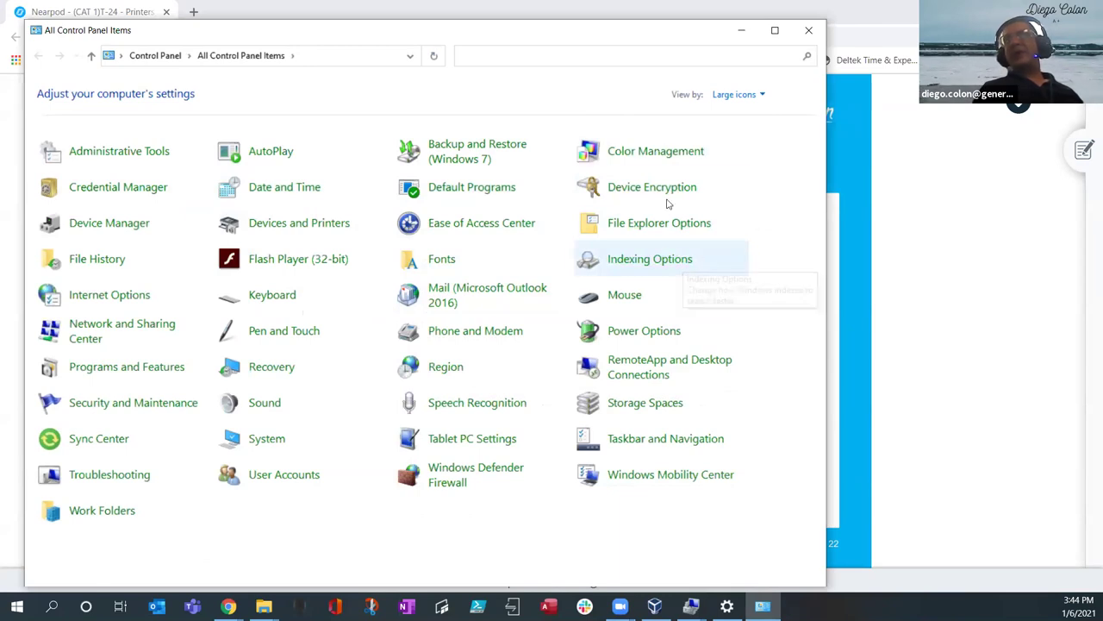
click(235, 224)
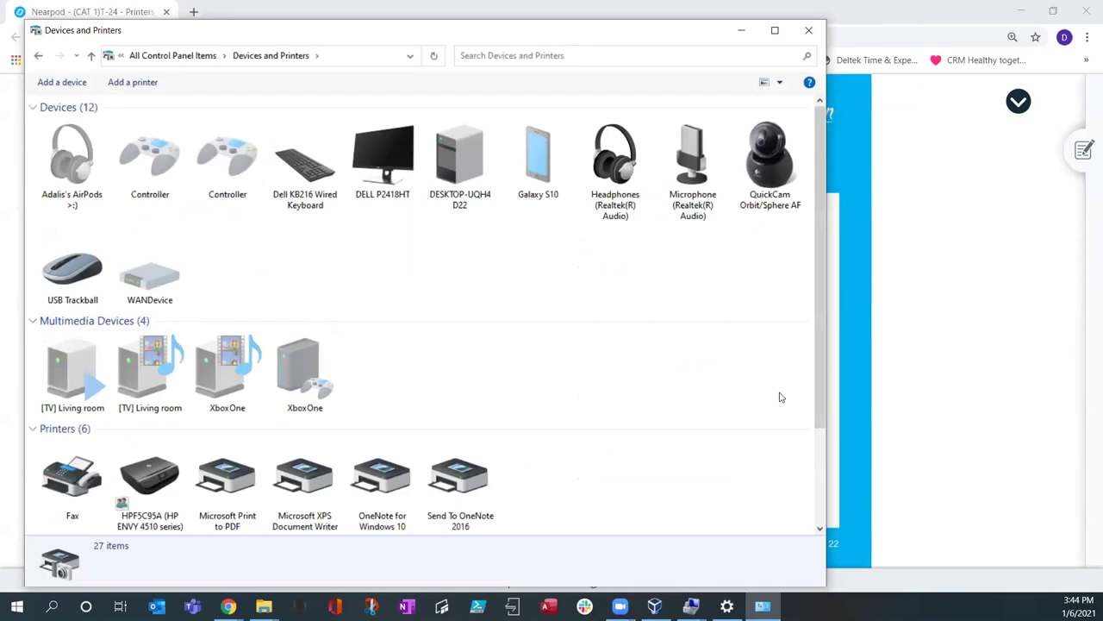
drag(815, 320, 823, 409)
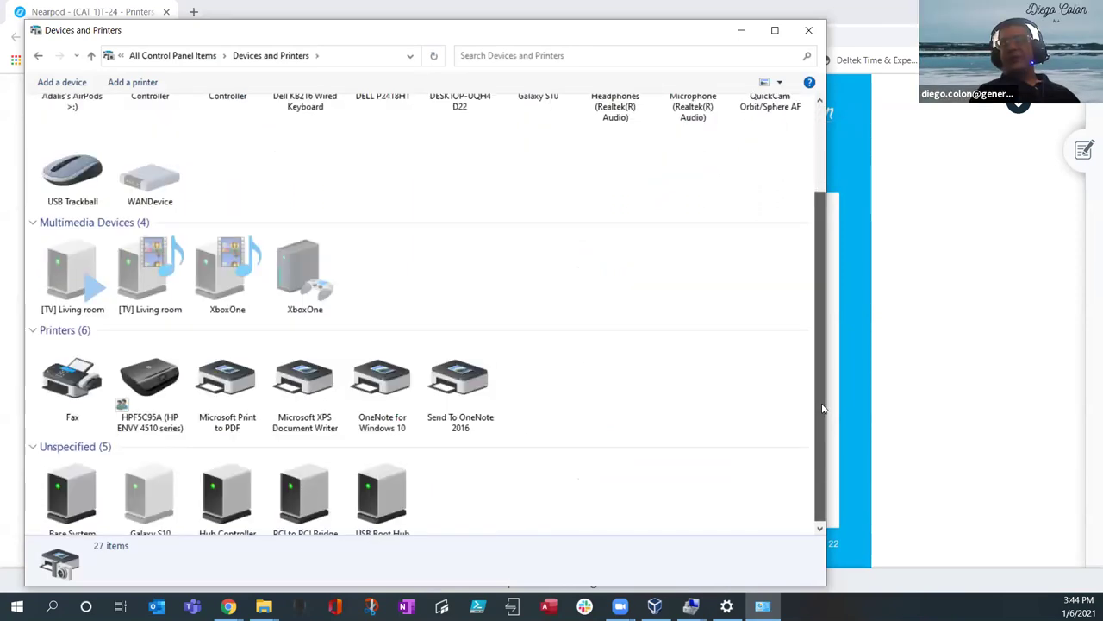
click(1035, 245)
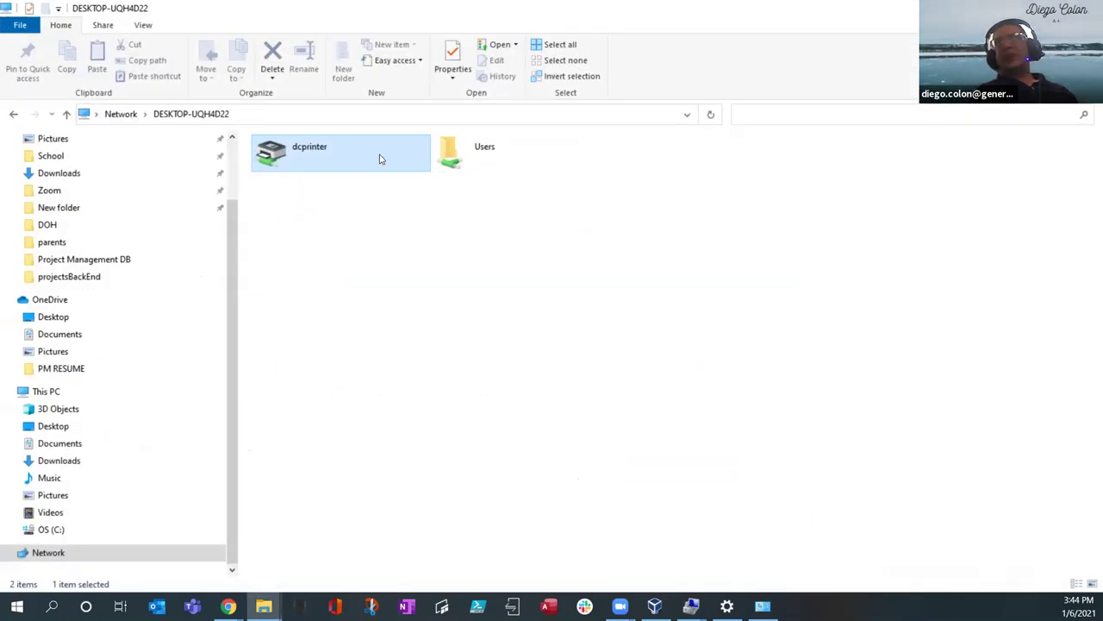
- Connect to the shared dcprinter on DESKTOP-UQH4D22 and maximize the network location's window
right_click(379, 158)
click(402, 182)
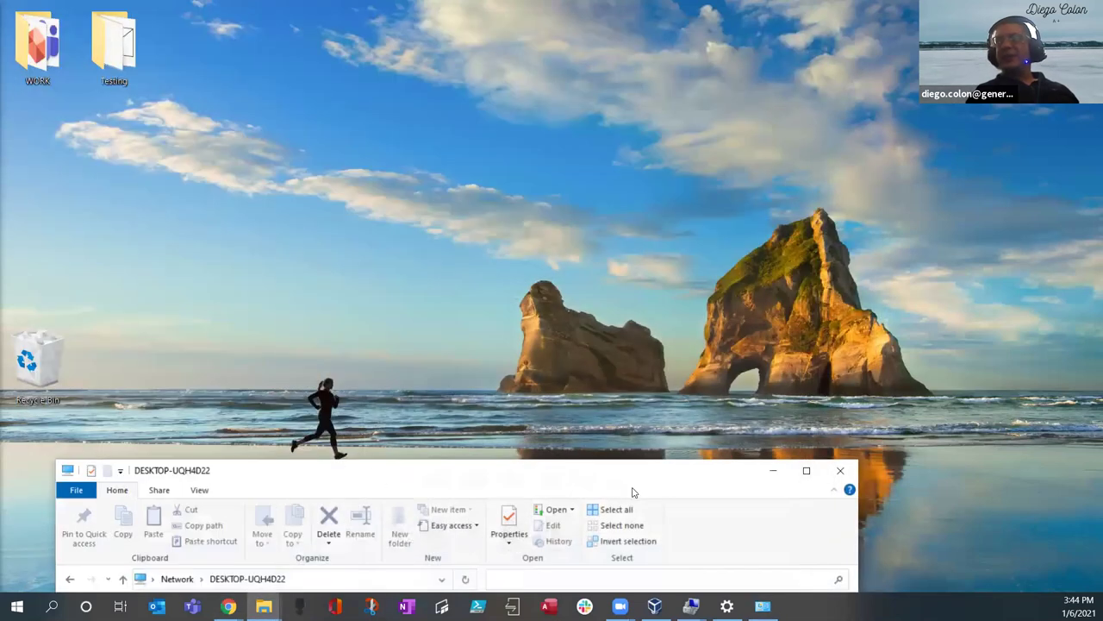
double_click(644, 477)
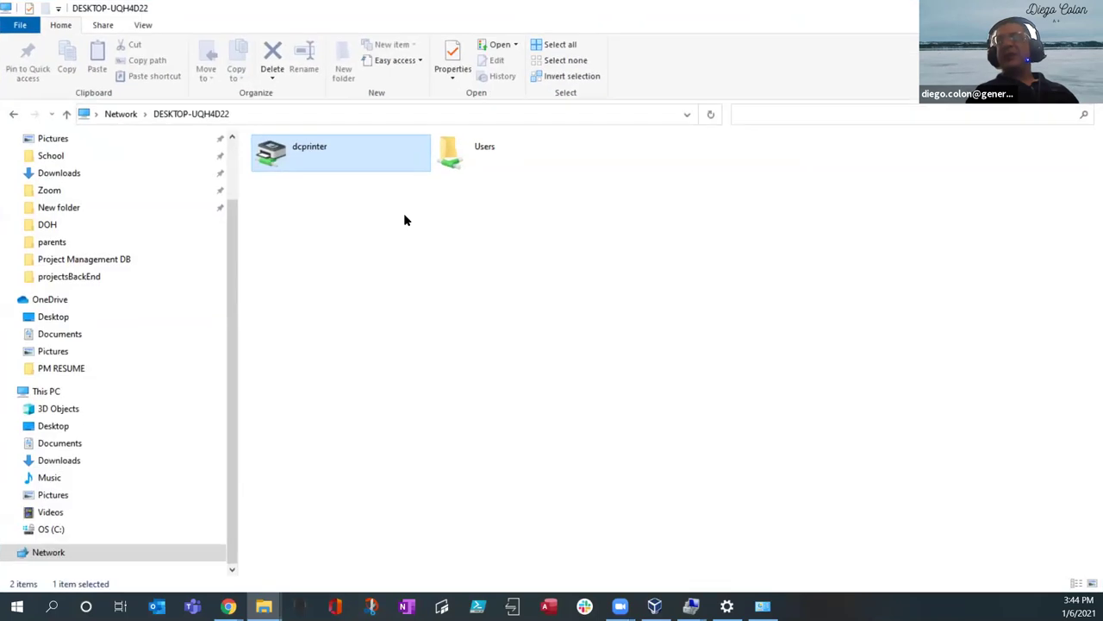
- Open the print queue of the shared dcprinter
right_click(374, 167)
key(Escape)
right_click(402, 145)
click(428, 154)
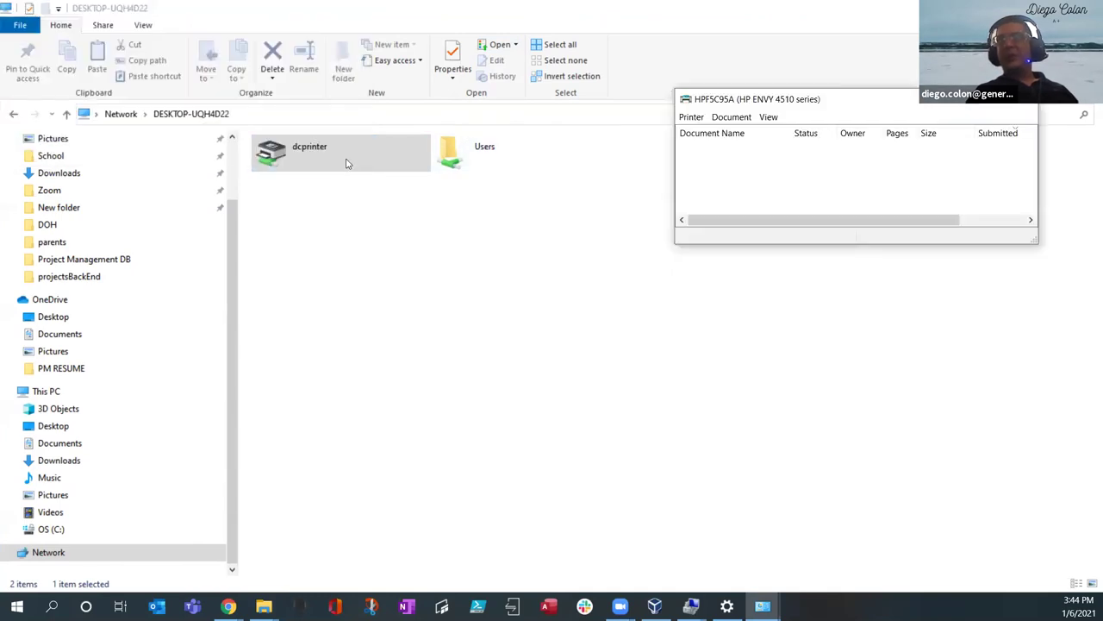
- Repeat the connection to dcprinter, review its available actions, and close the DESKTOP-UQH4D22 window
right_click(346, 156)
click(387, 180)
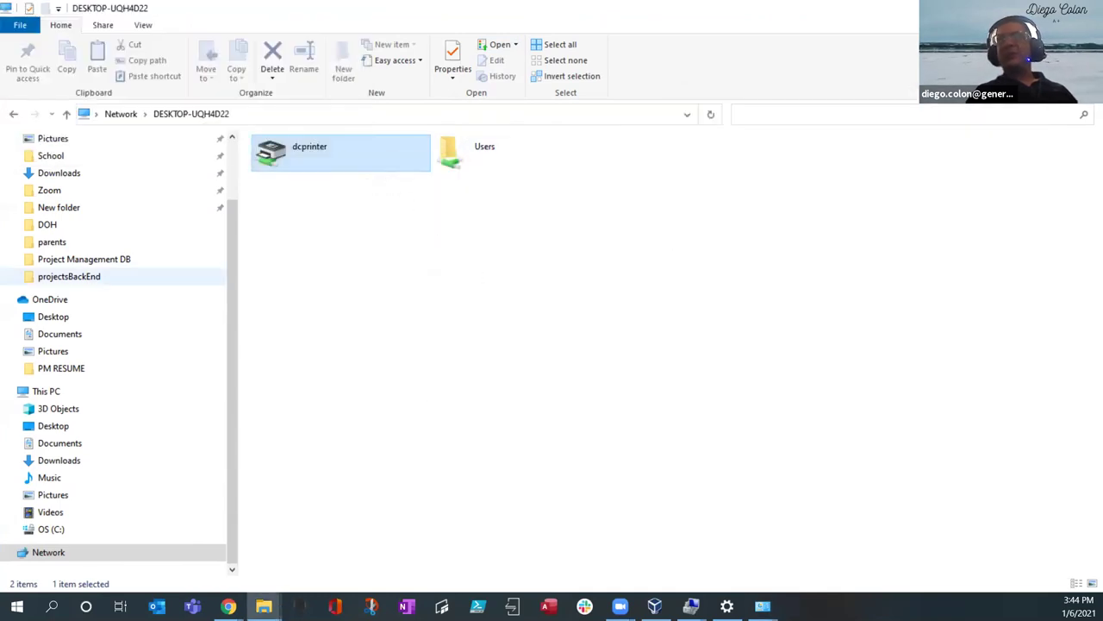
right_click(368, 156)
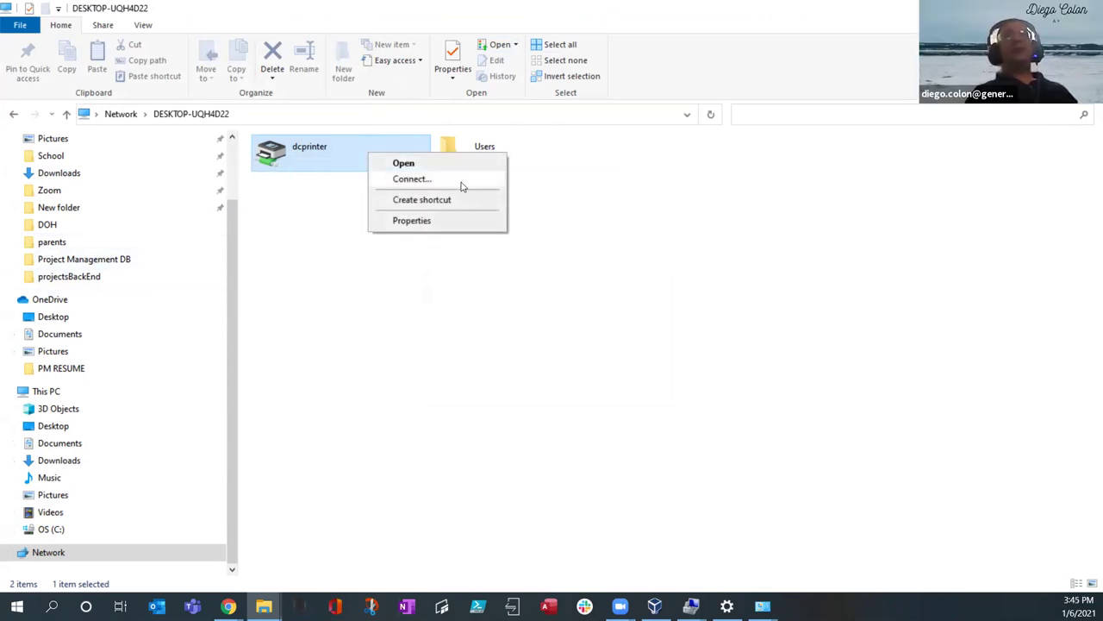
click(328, 171)
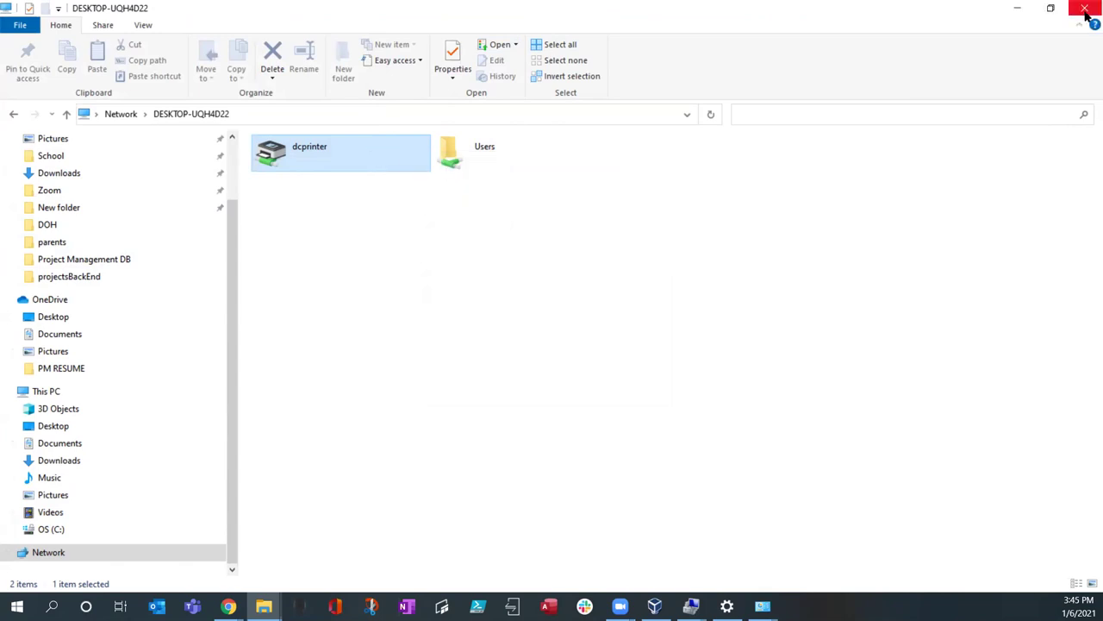
click(1086, 12)
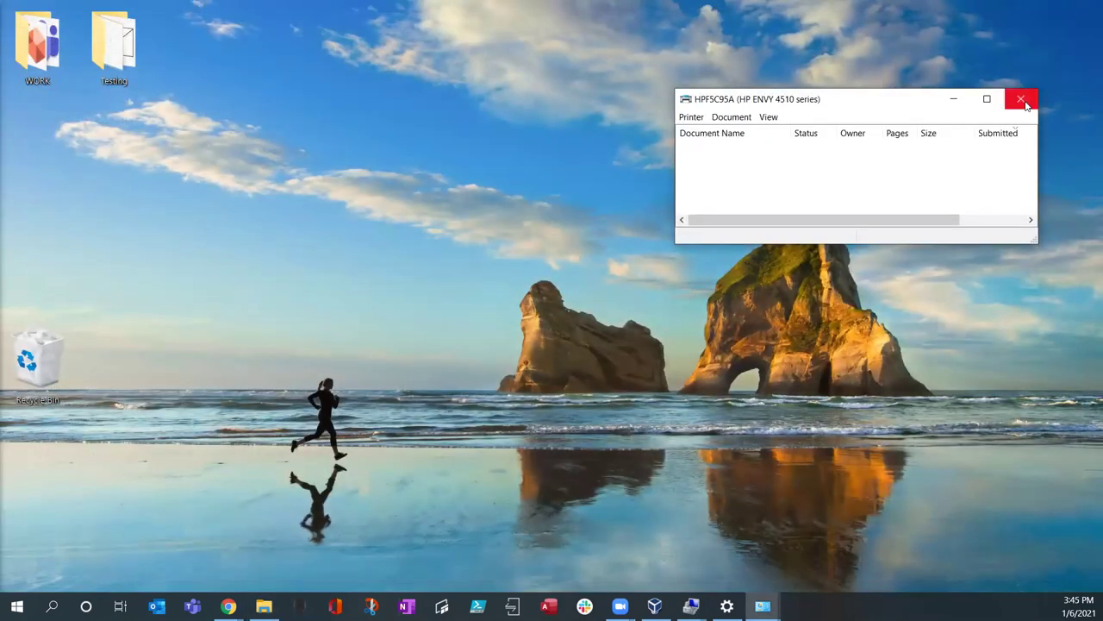
- Close the HP ENVY 4510 print queue and advance the Nearpod presentation in Chrome to the Routine maintenance slide
click(1023, 101)
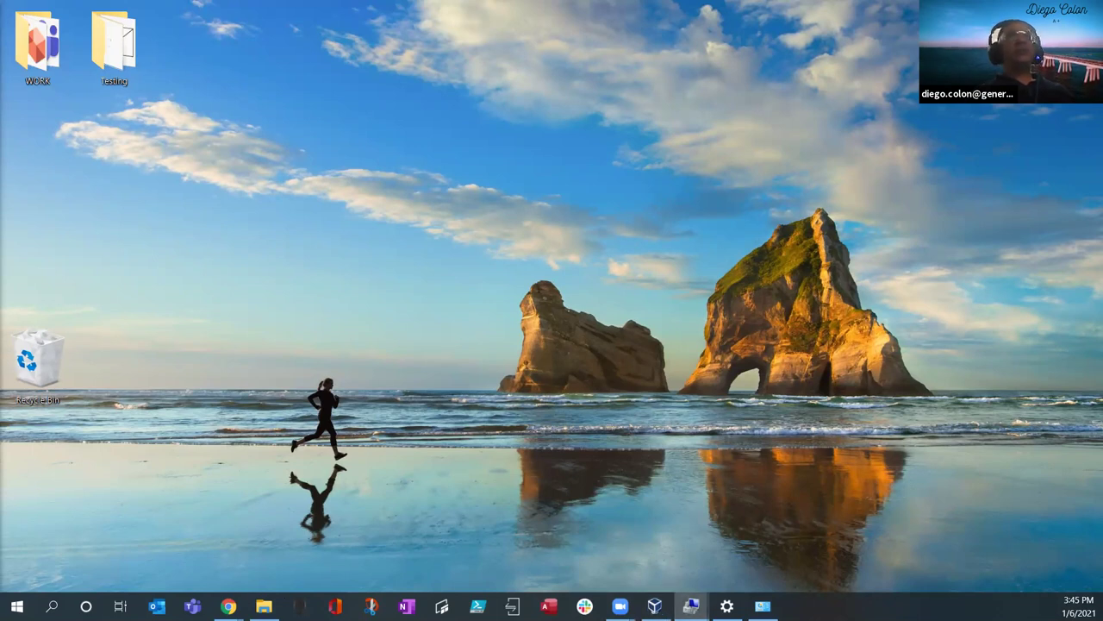
key(alt+Tab)
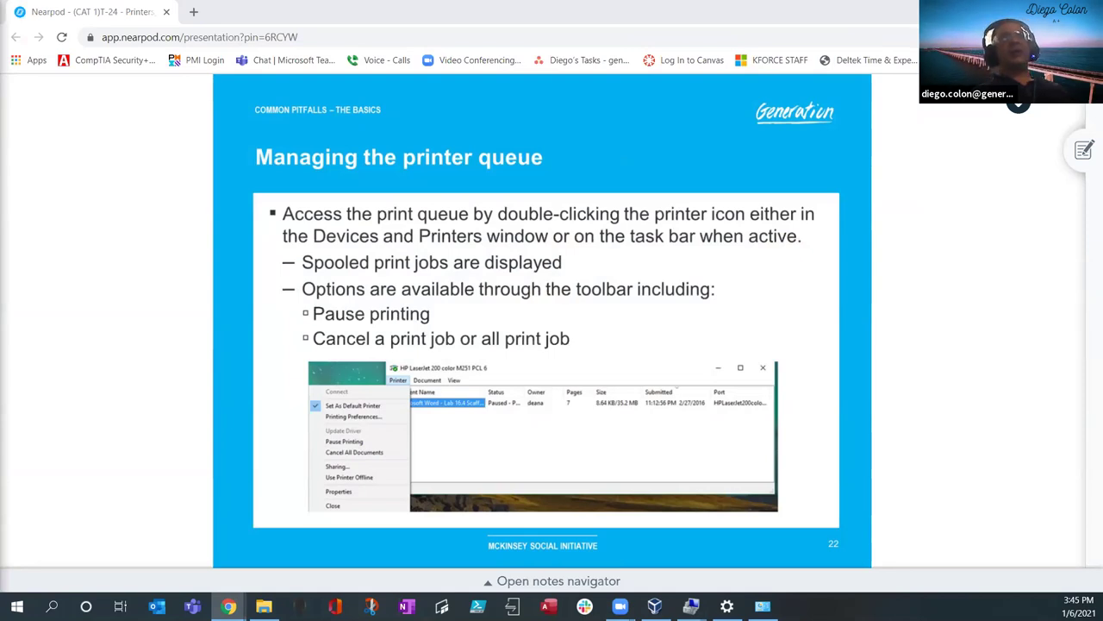
key(Right)
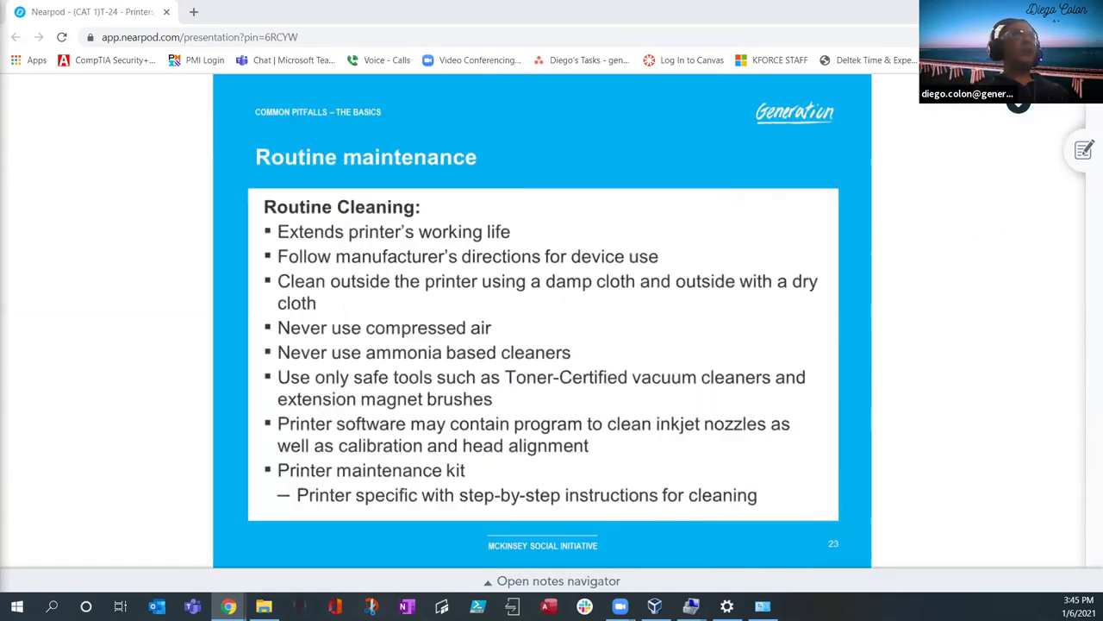
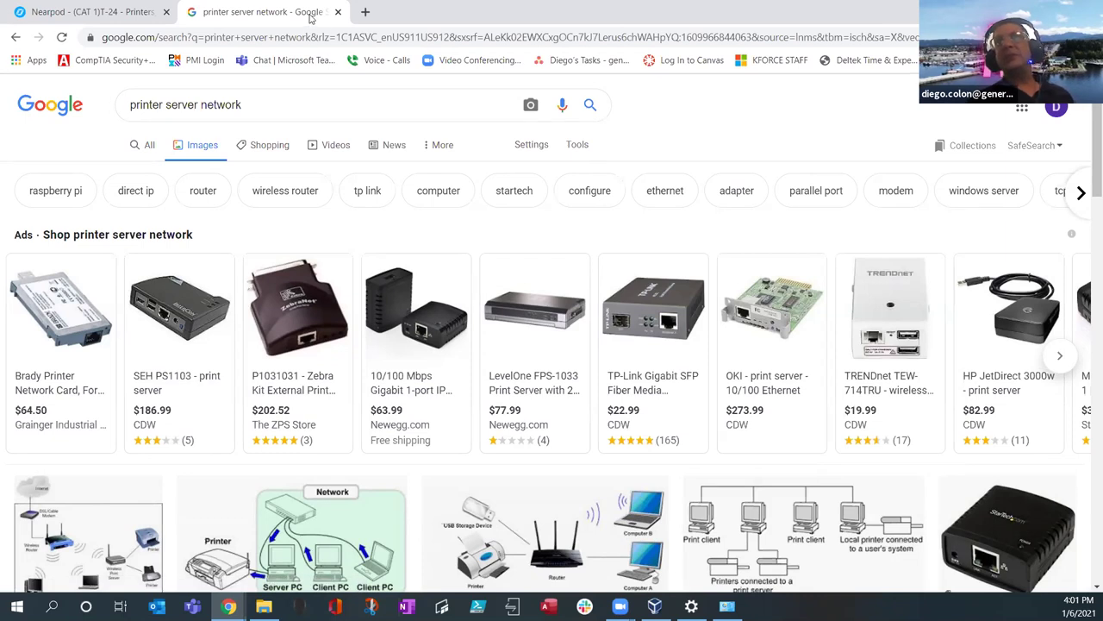
- Close the Google image search for printer server network and open the Windows Services console
click(338, 13)
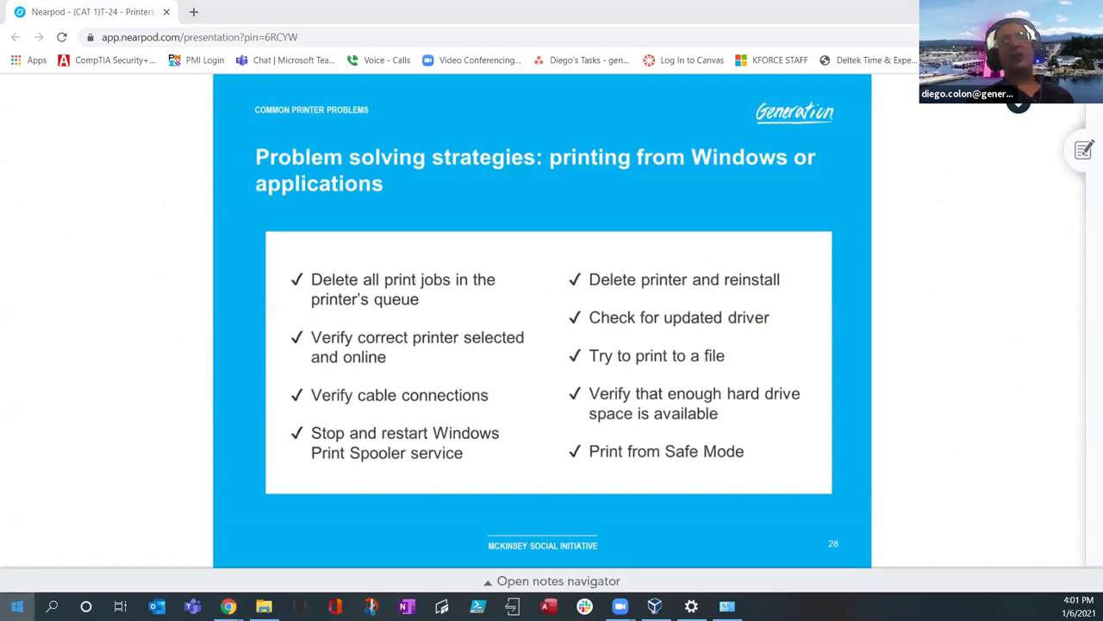
click(30, 602)
click(52, 606)
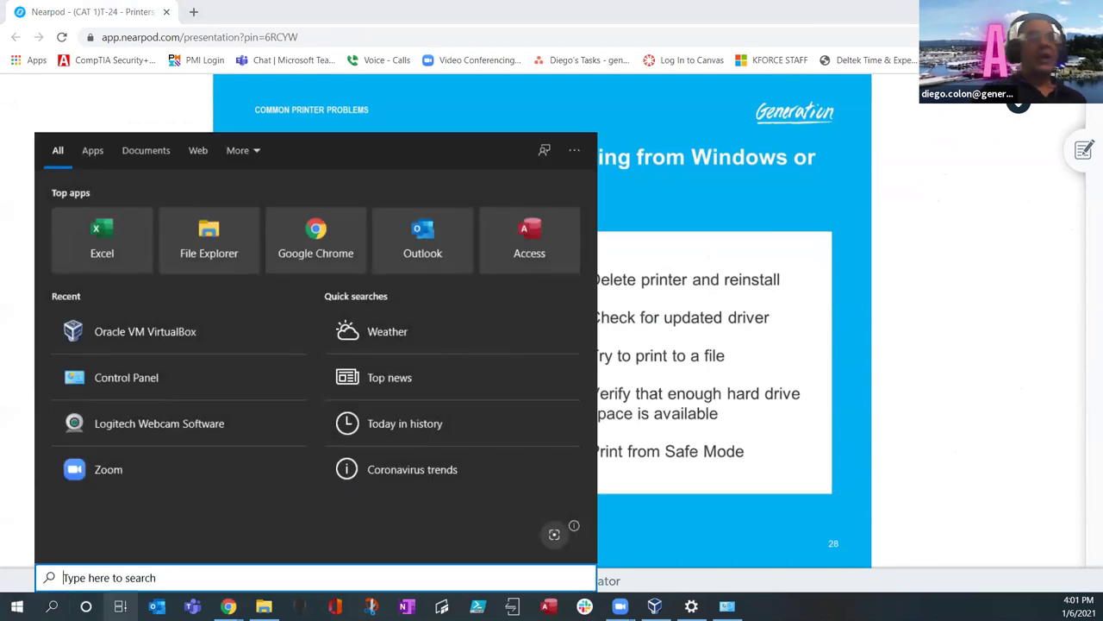
text(service)
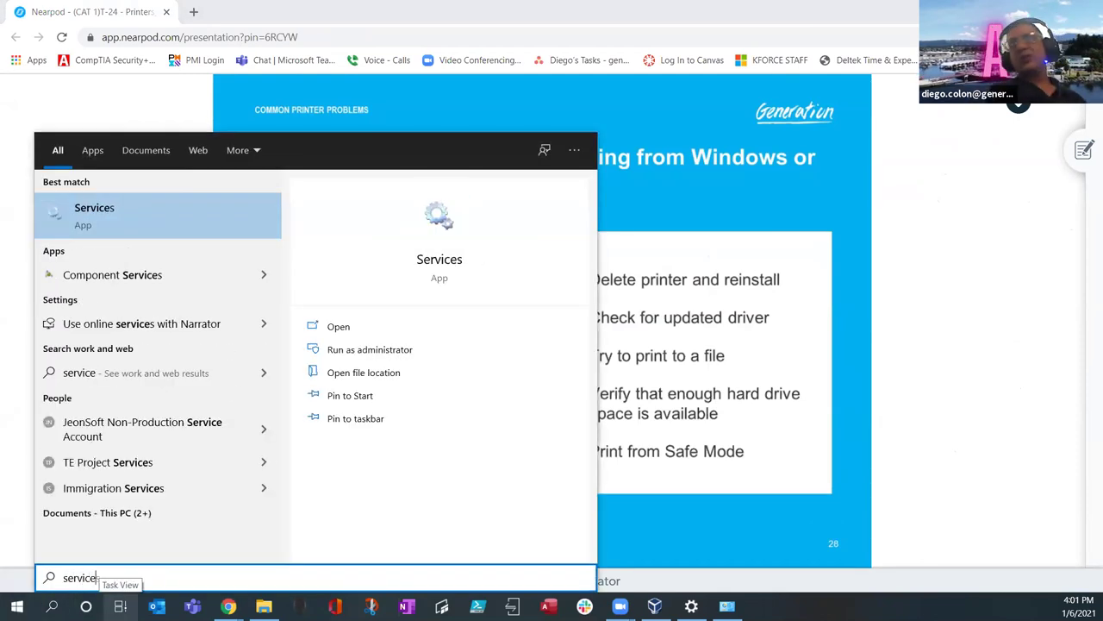
click(207, 214)
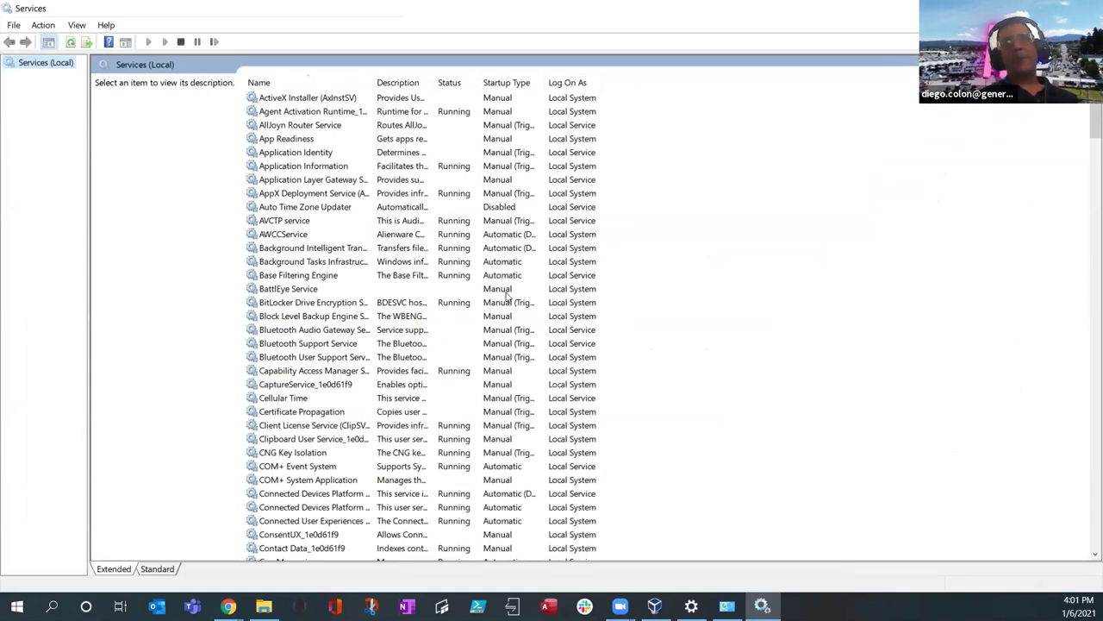
- Locate the Print Spooler in the list of local services and stop it
click(302, 233)
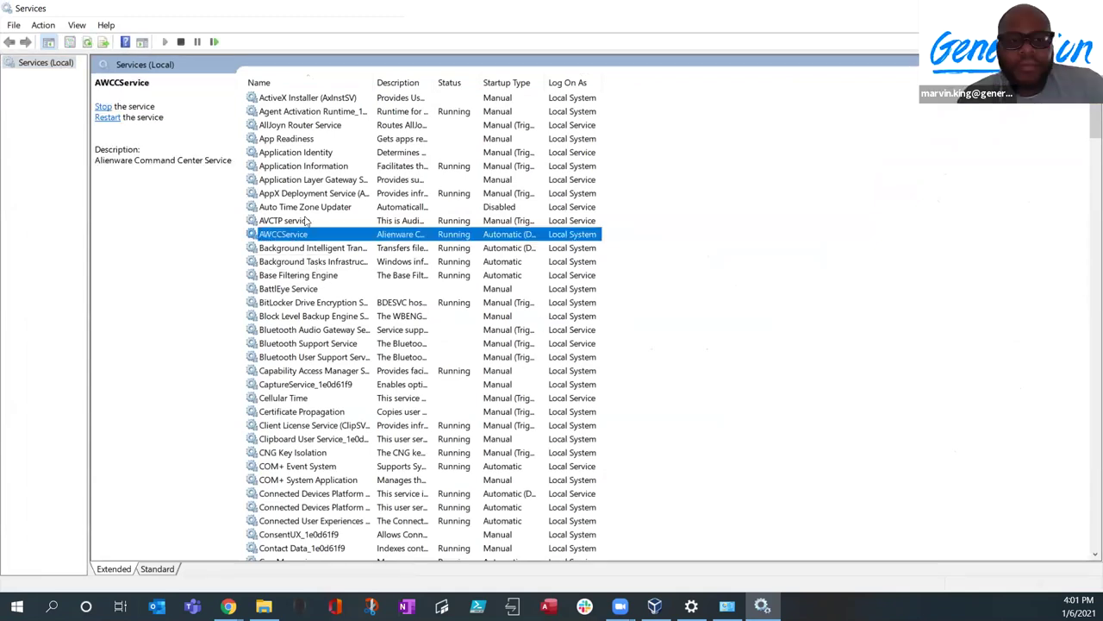
key(Page_Down)
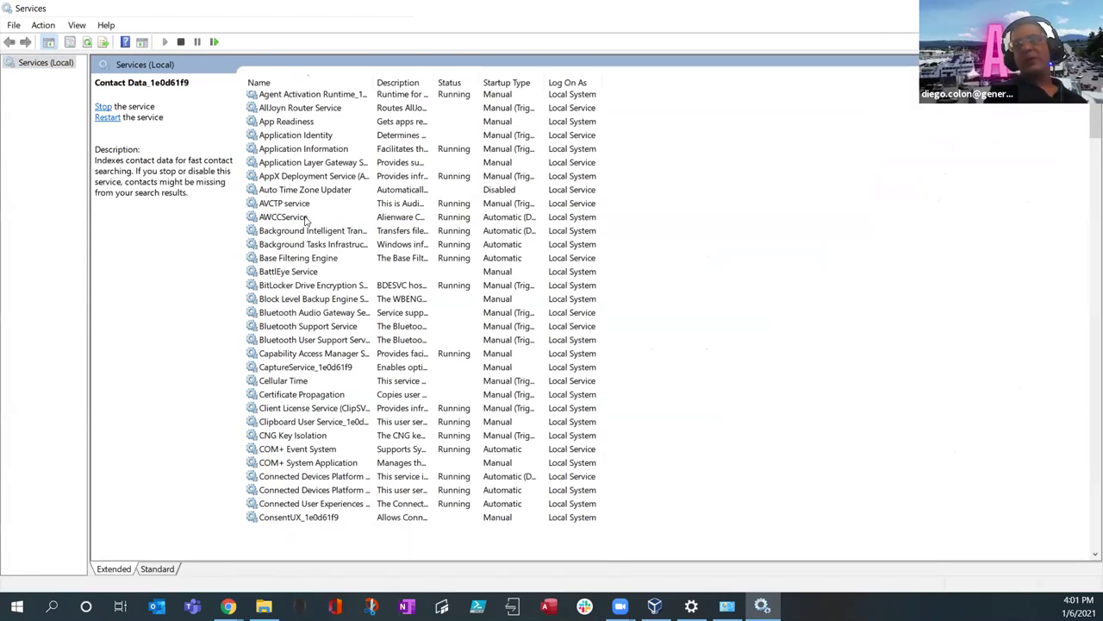
key(Page_Down)
text(pro)
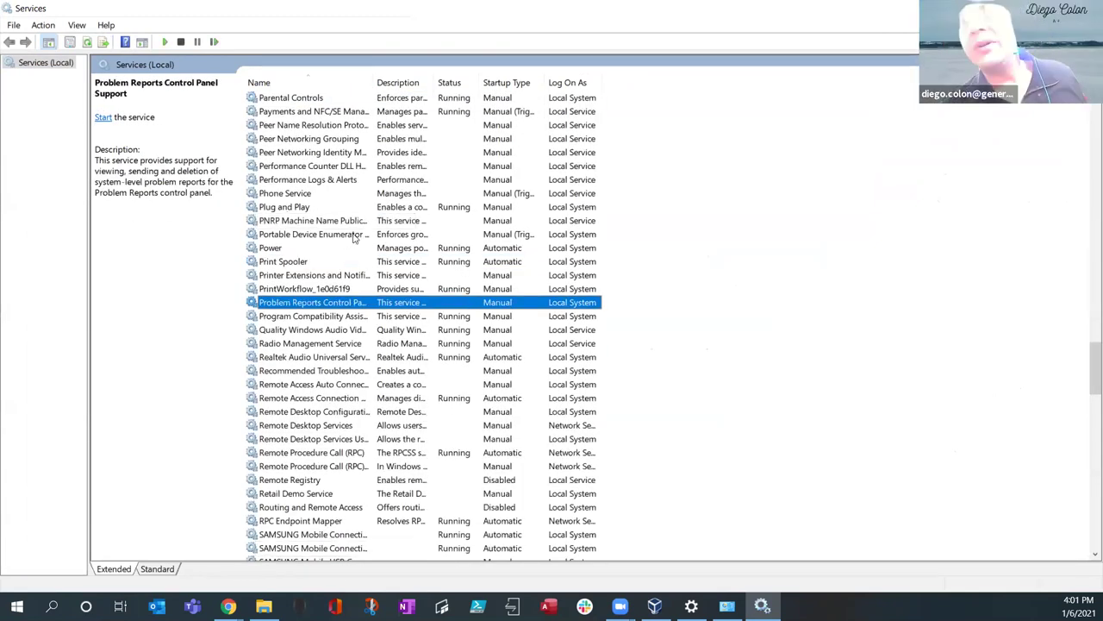
click(333, 259)
right_click(334, 259)
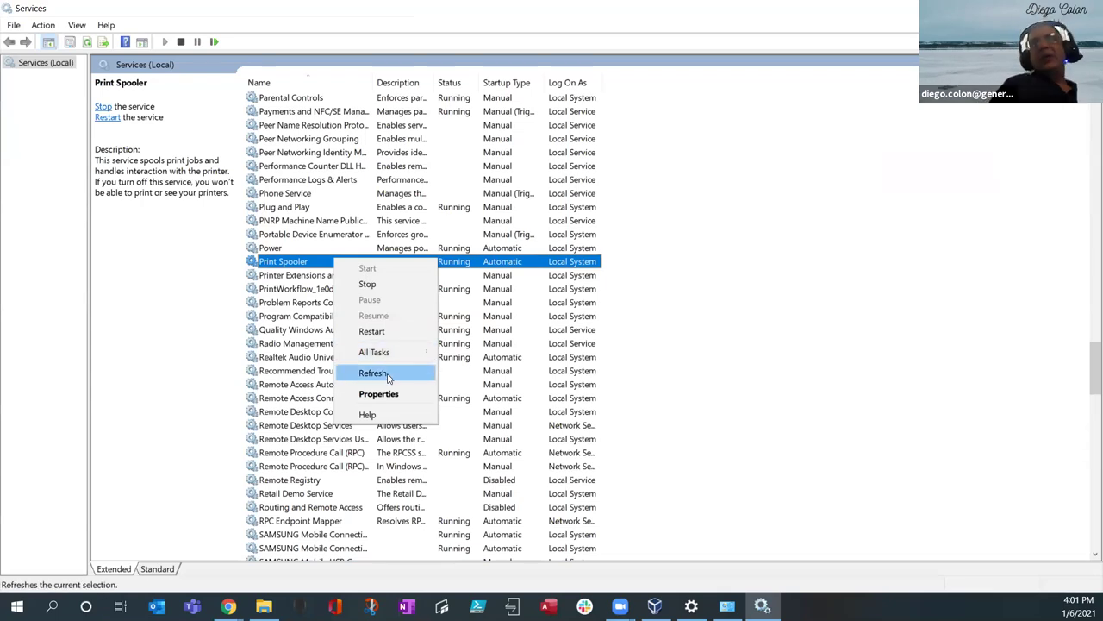
click(367, 284)
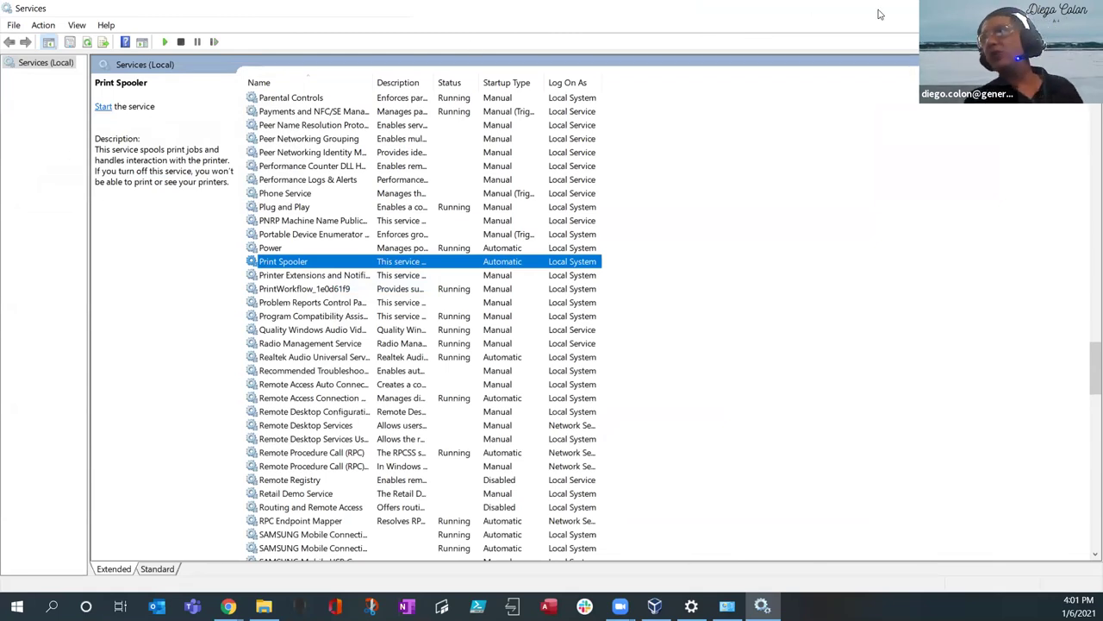
- Review the problem solving slide and the Devices and Printers window, and return to the Services console
key(alt+Tab)
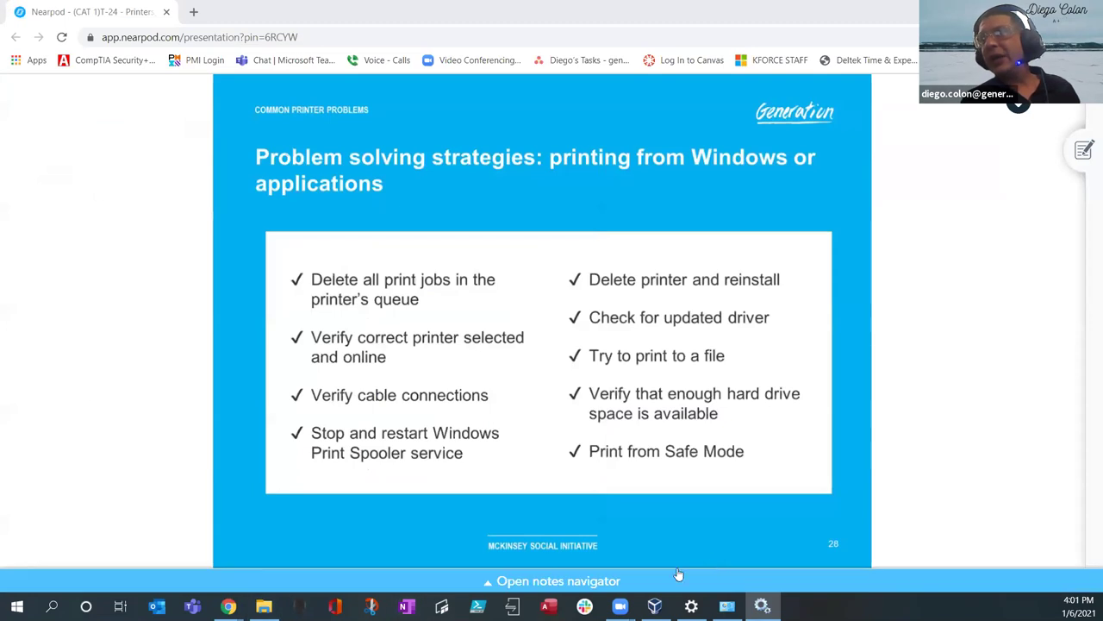
key(alt+Tab)
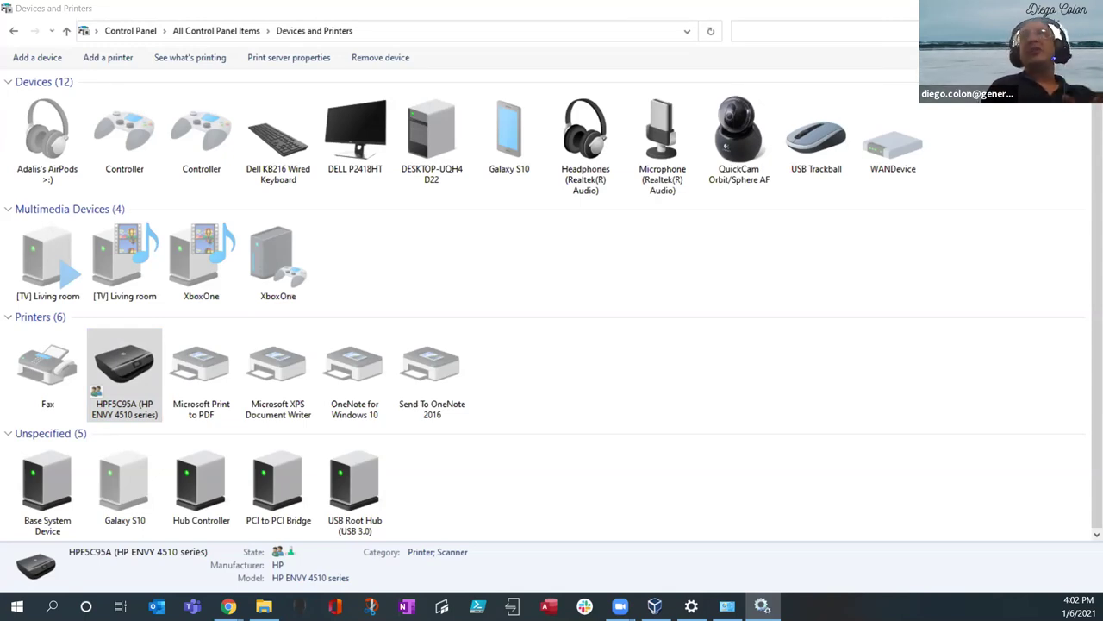
key(alt+Tab)
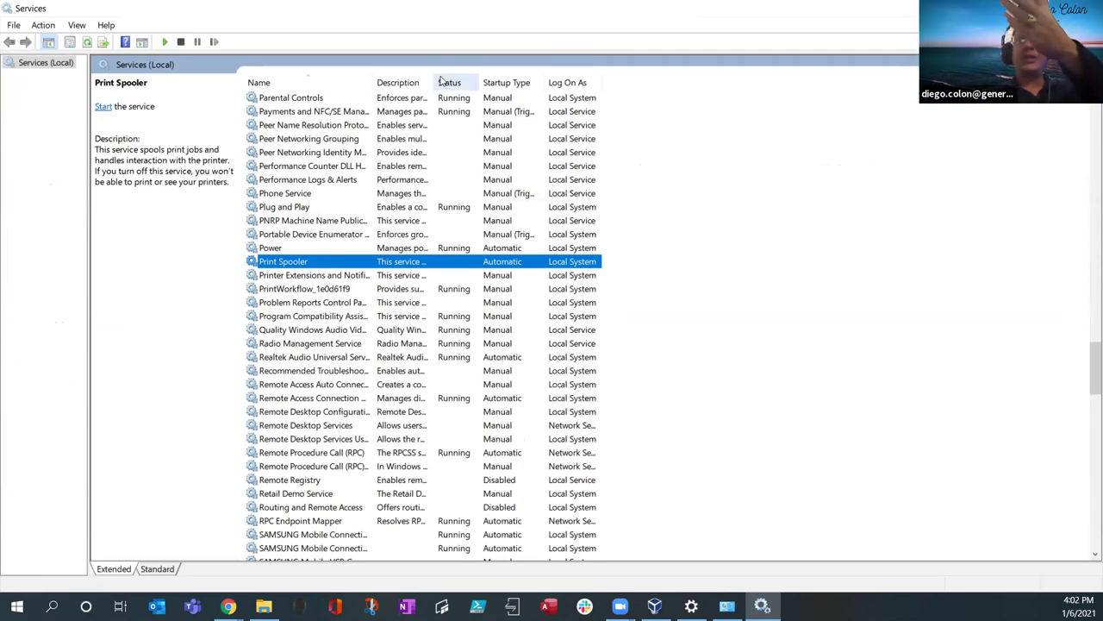
- Open the Print Spooler's properties and review its log-on settings, recovery settings and available startup types
right_click(314, 272)
click(295, 264)
right_click(294, 266)
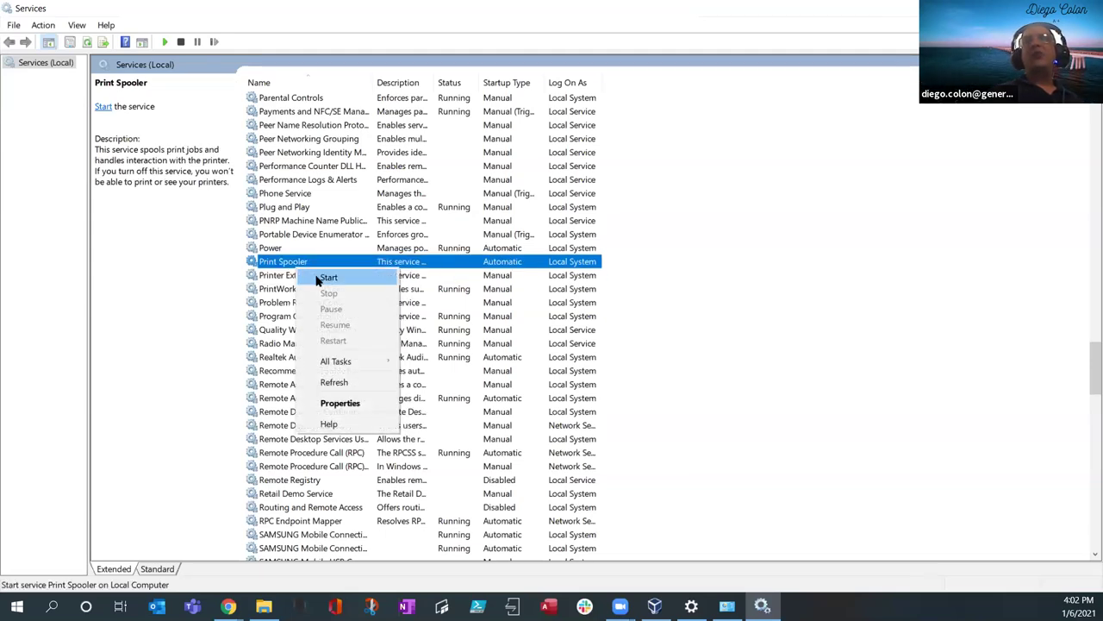
click(341, 403)
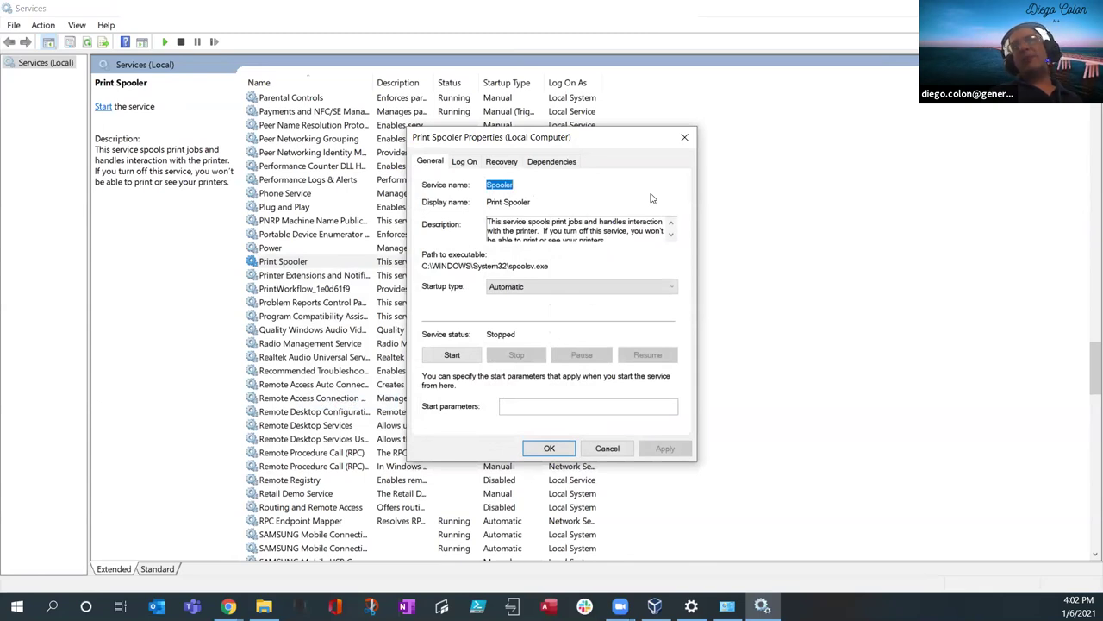
click(462, 164)
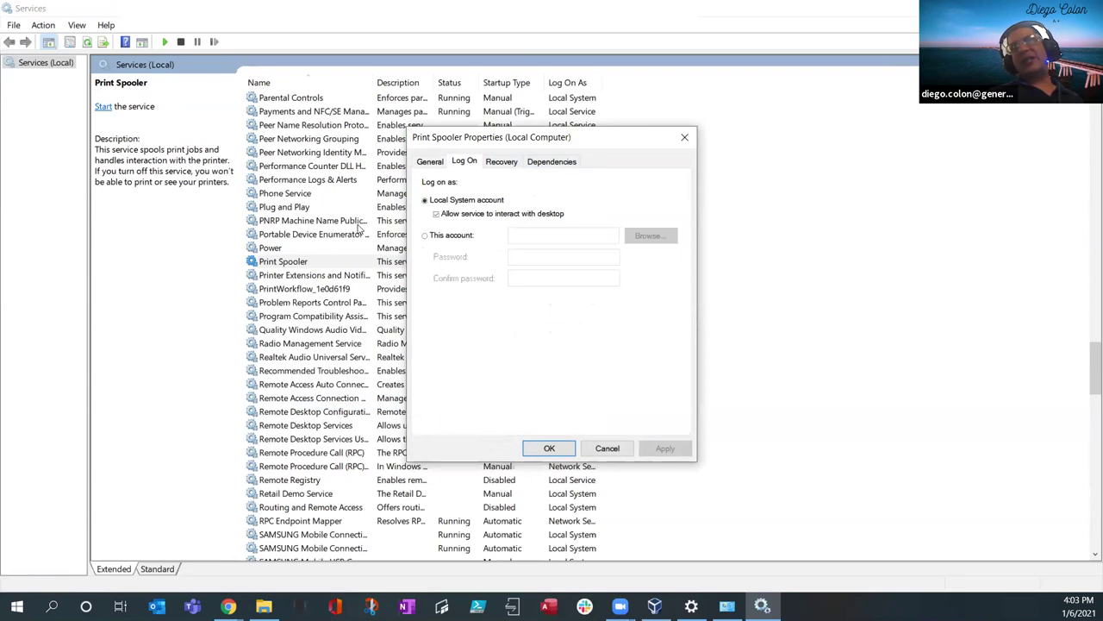
click(503, 164)
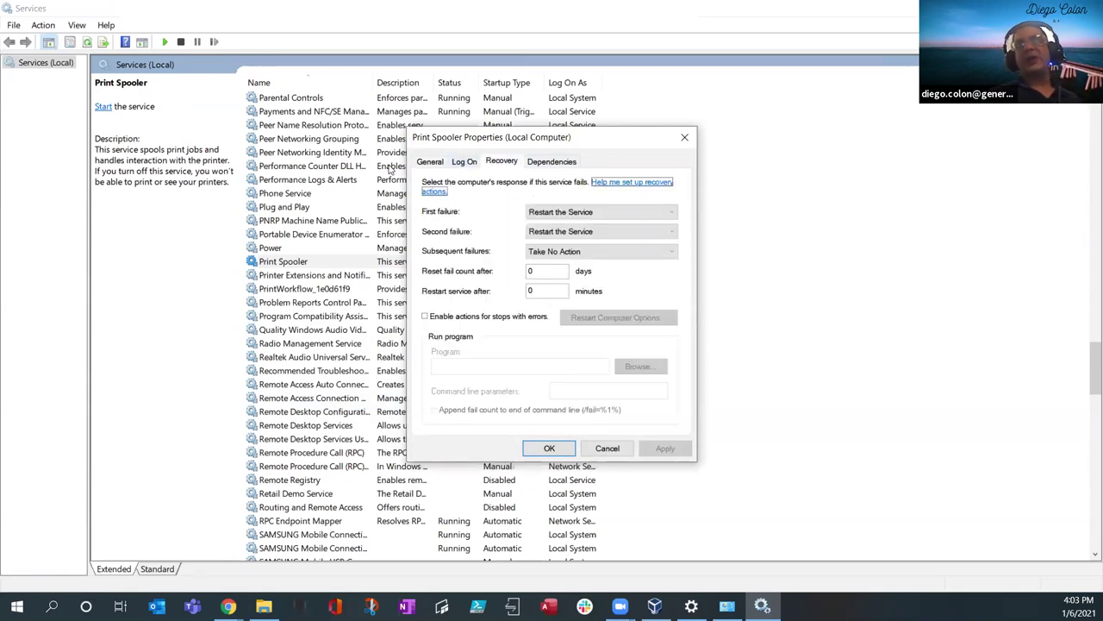
click(428, 163)
click(535, 285)
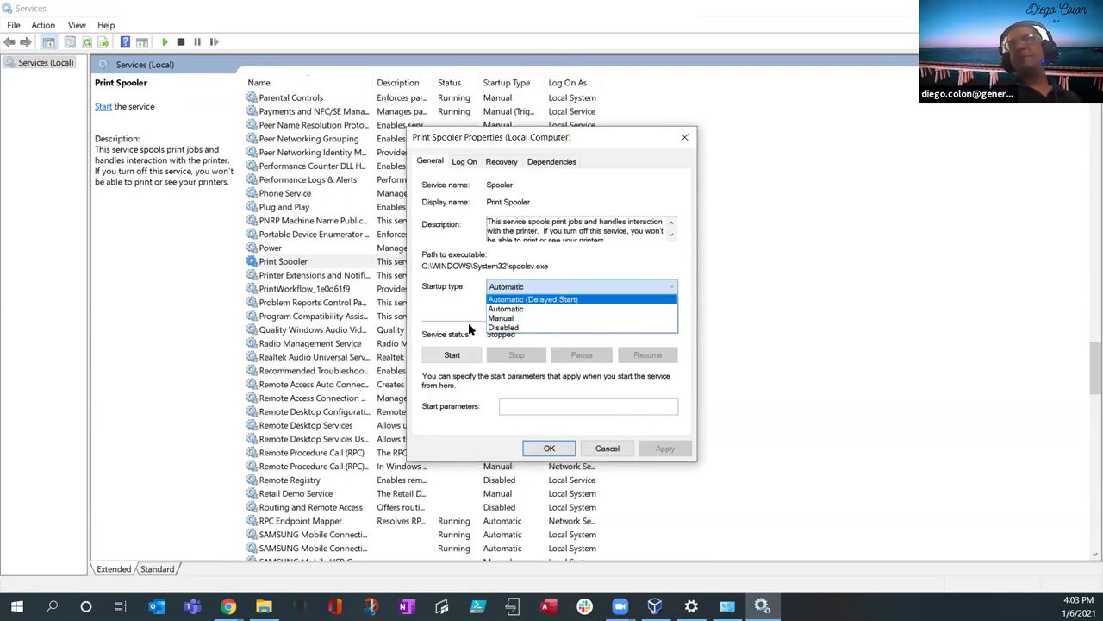
- Start the Print Spooler service from its properties and stop it again
click(442, 355)
click(441, 355)
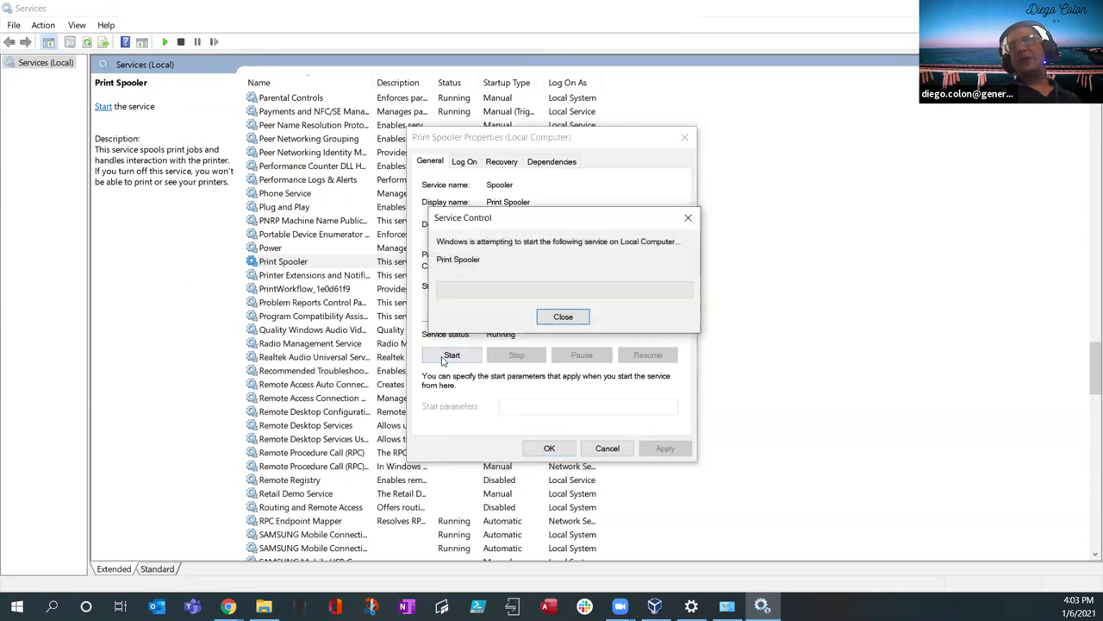
click(563, 317)
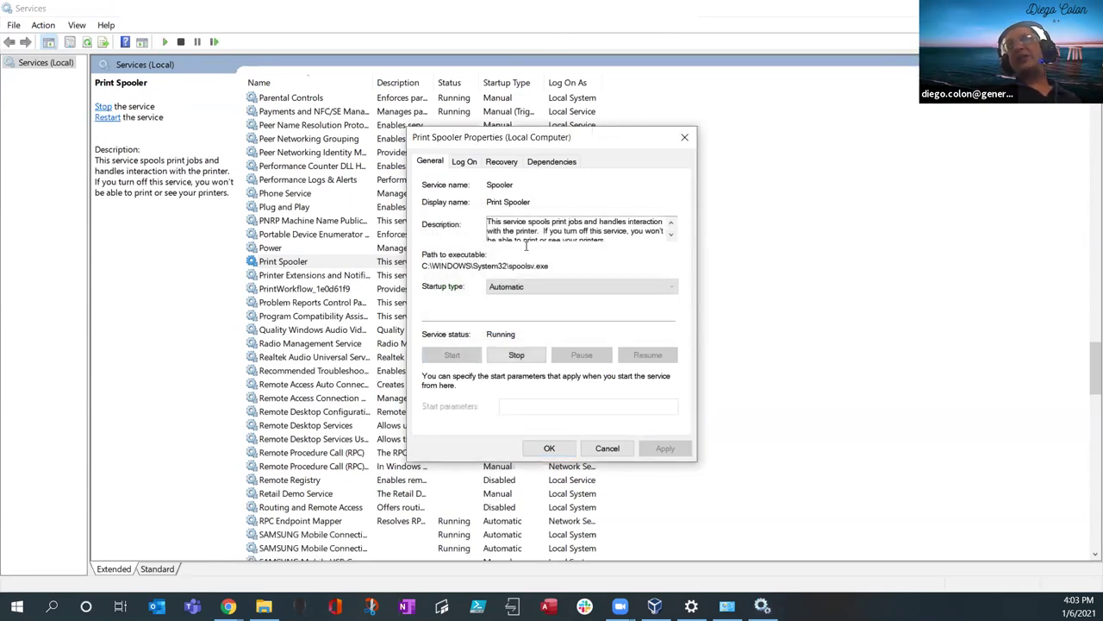
click(516, 354)
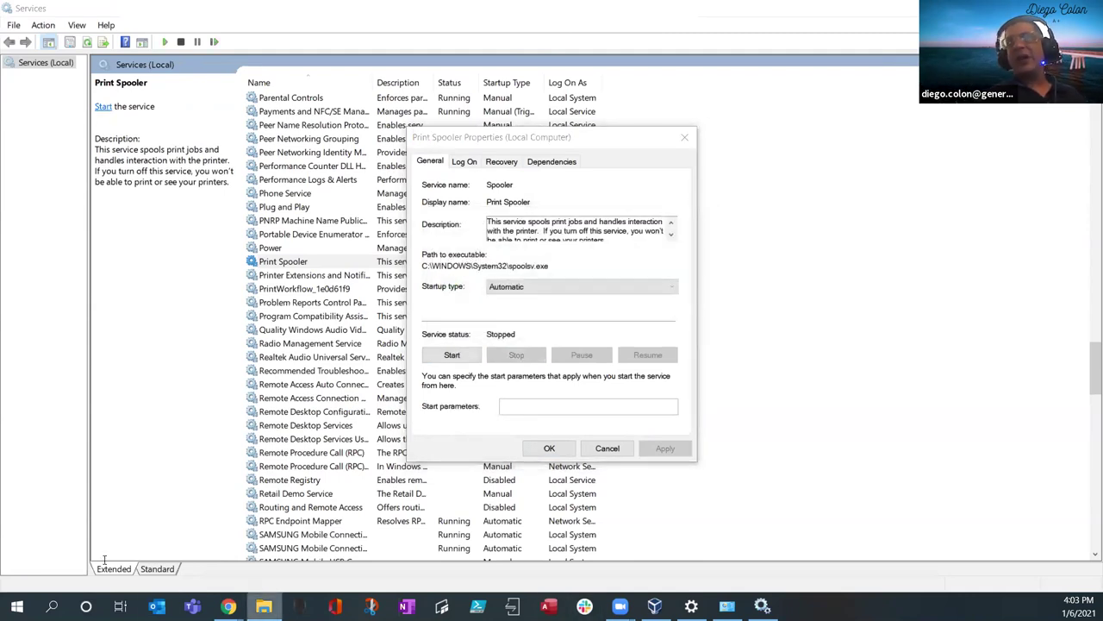
- Browse to \\DESKTOP-UQH4D22 in File Explorer and try to open the shared dcprinter with the spooler stopped
key(super+e)
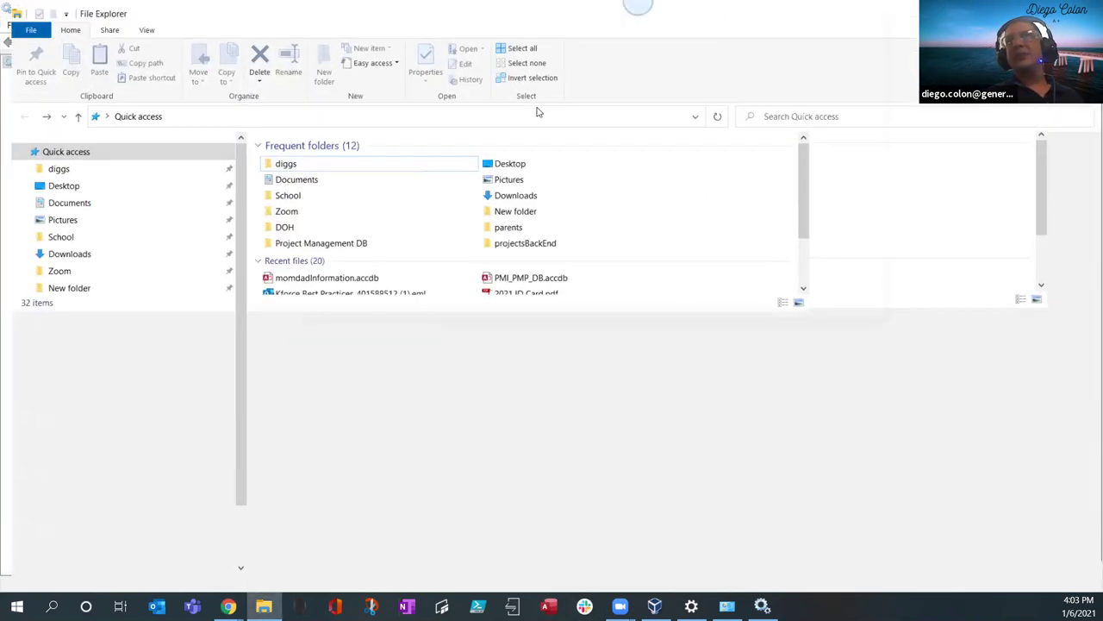
click(693, 112)
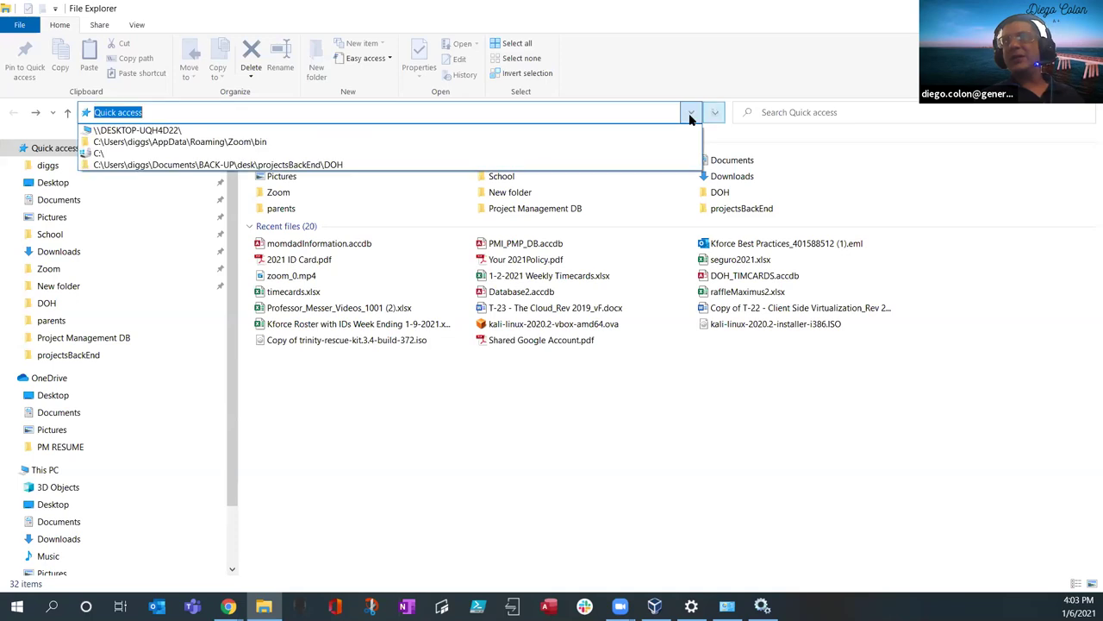
click(518, 129)
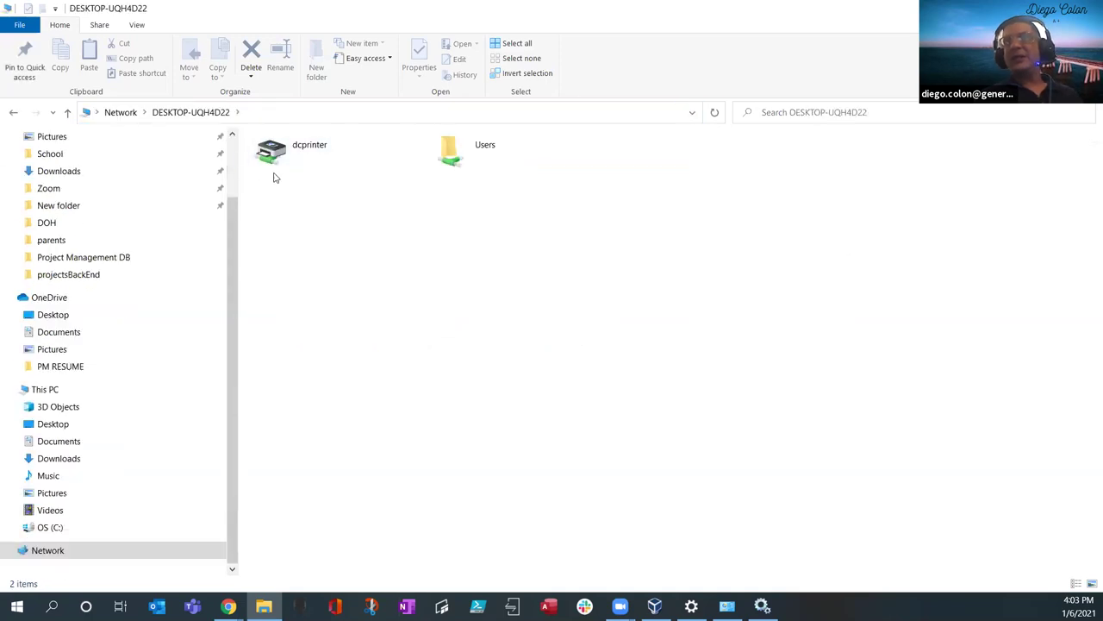
double_click(289, 159)
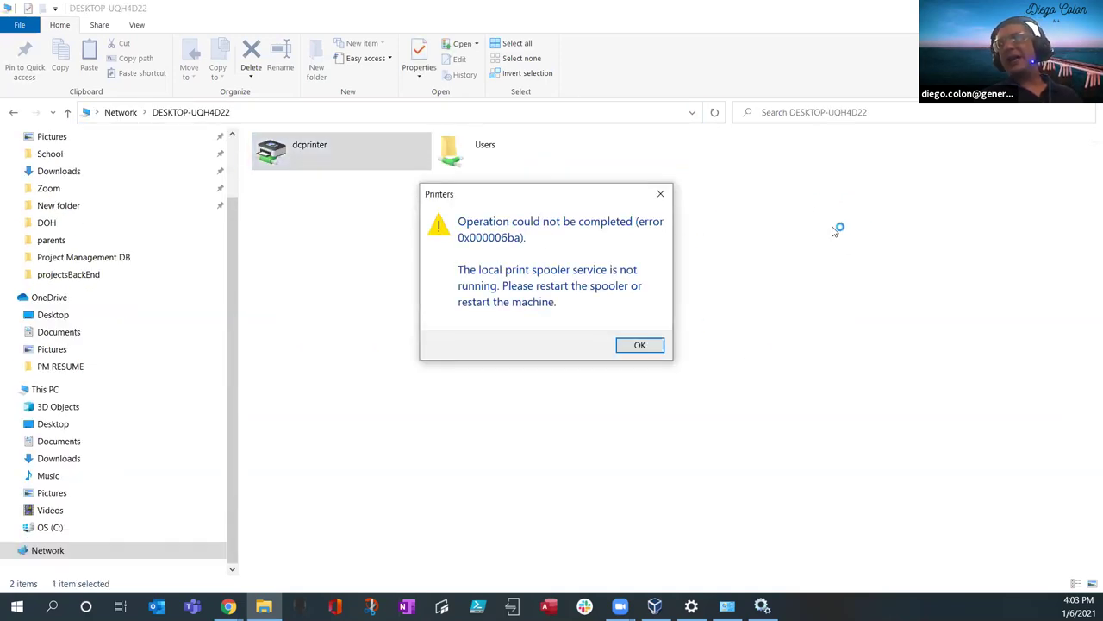
click(639, 345)
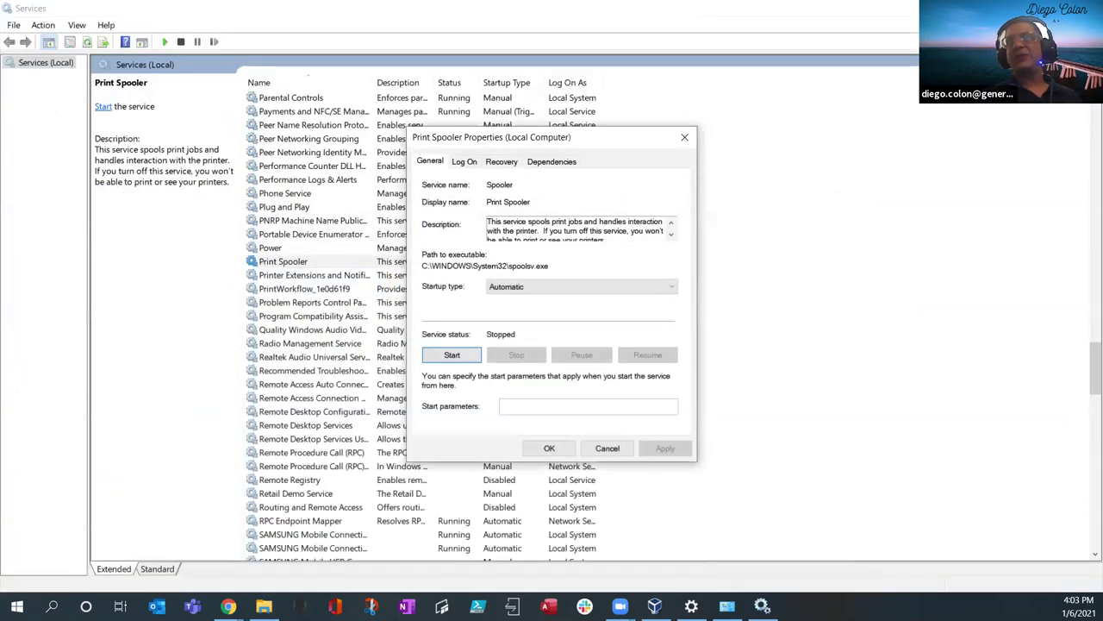
- Start the Print Spooler service, accept its properties and close the Services console
click(447, 355)
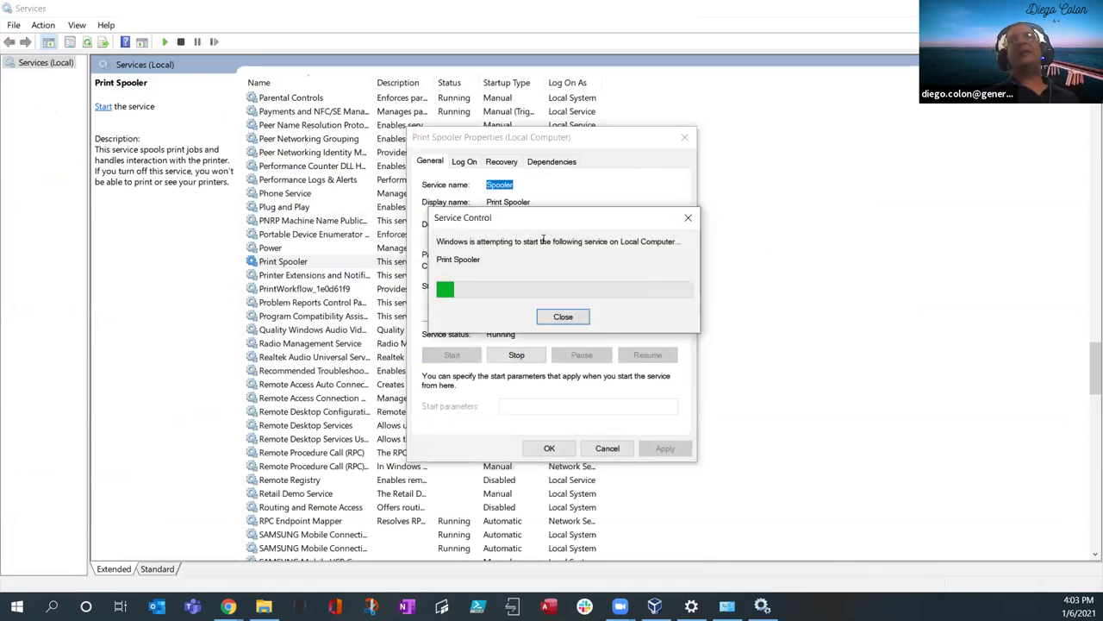
click(549, 449)
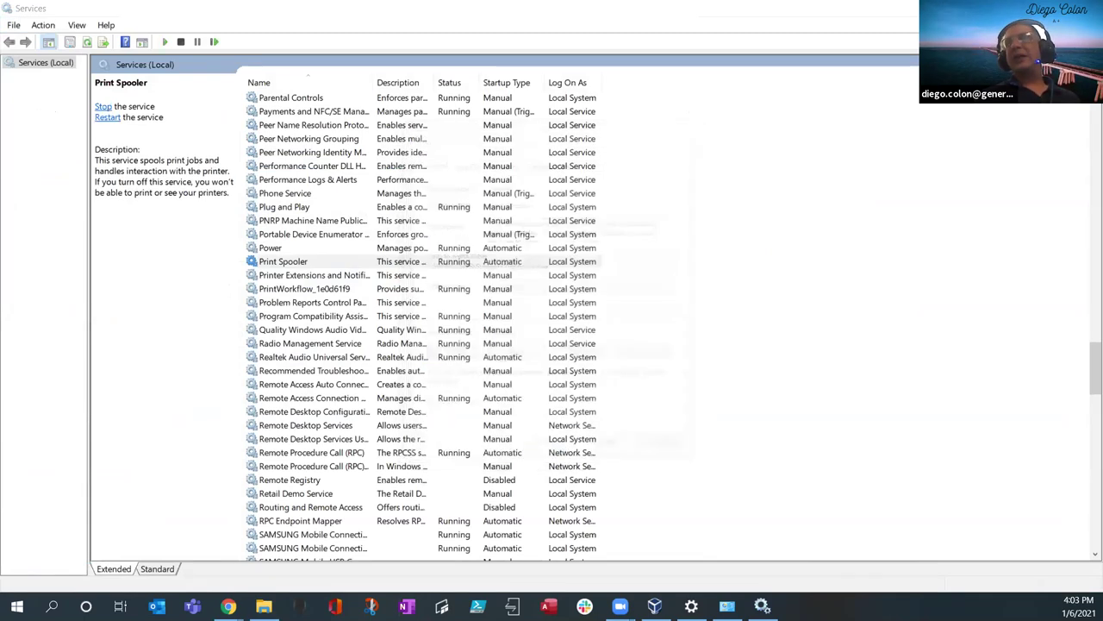
key(alt+F4)
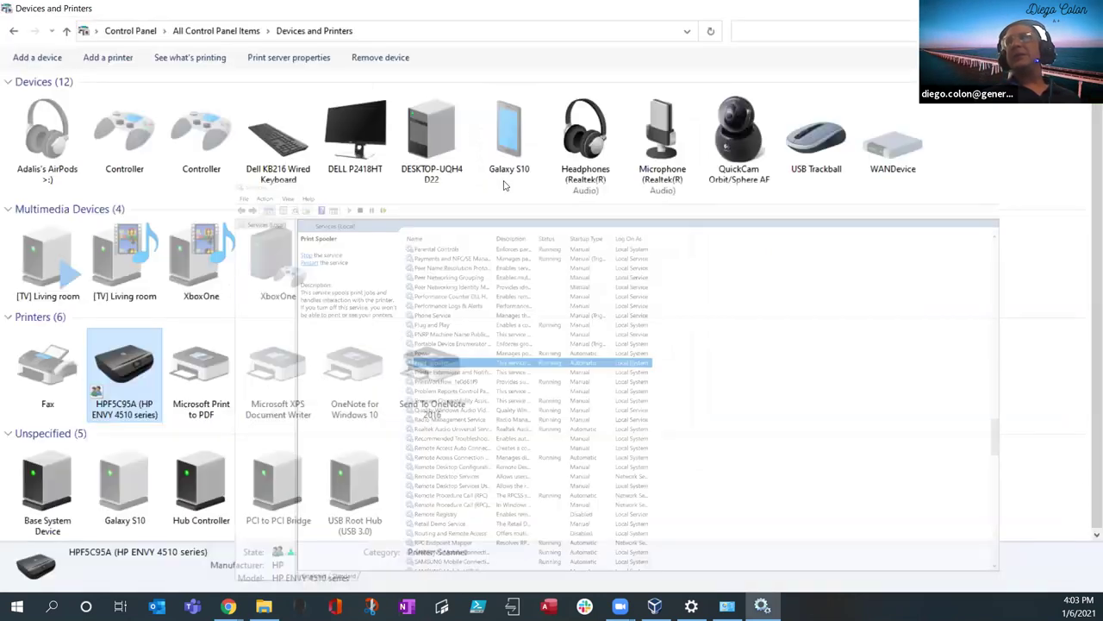
- Return to the DESKTOP-UQH4D22 network location and connect to the shared dcprinter
key(alt+Tab)
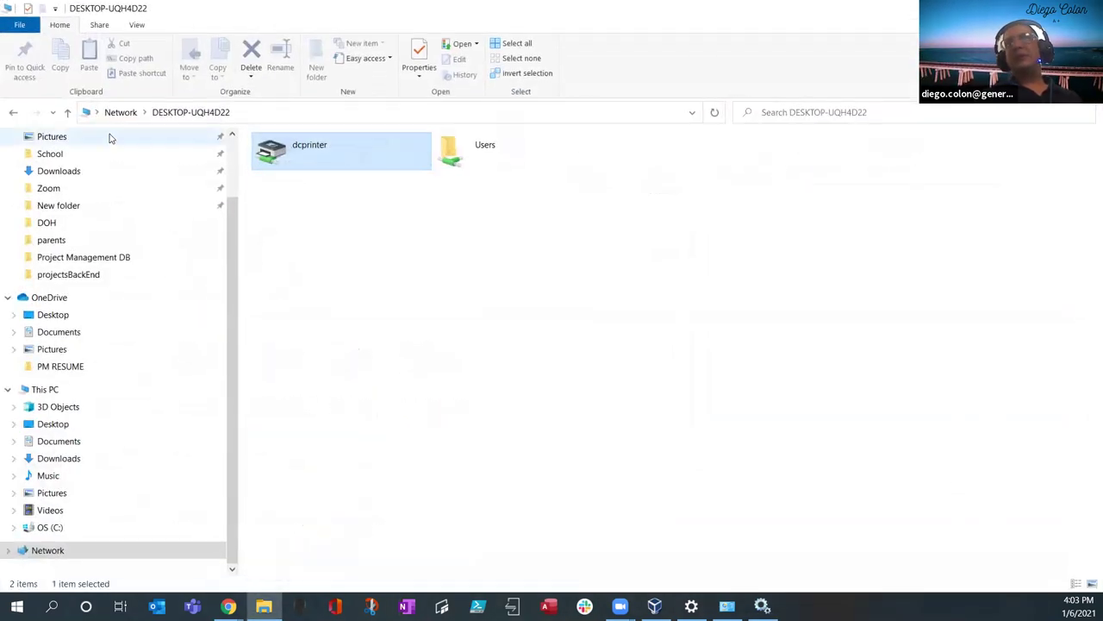
right_click(327, 162)
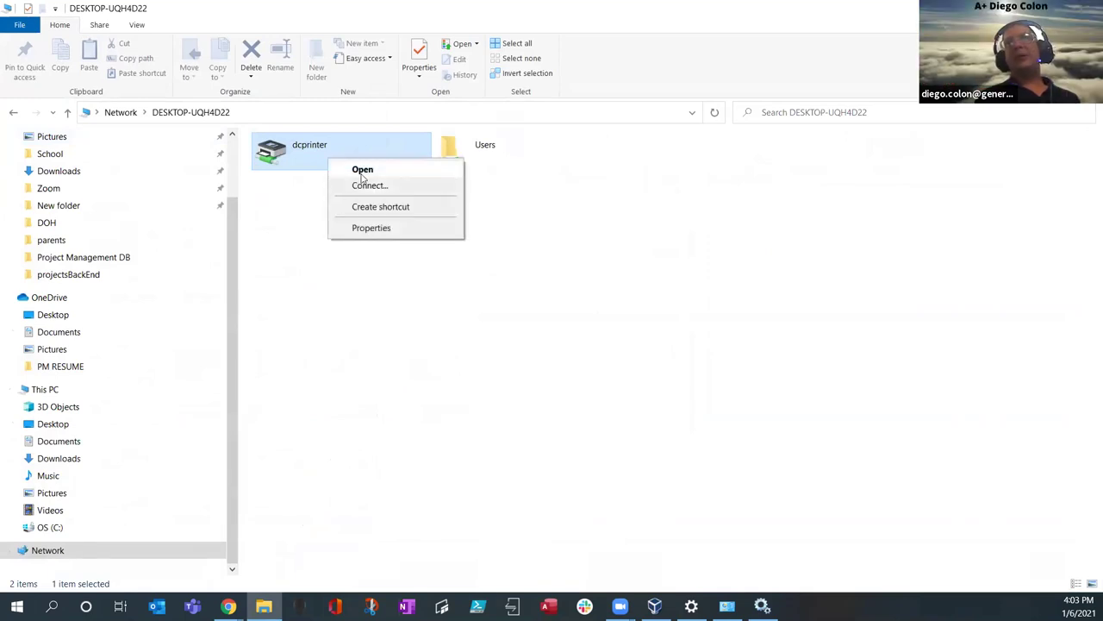
click(362, 185)
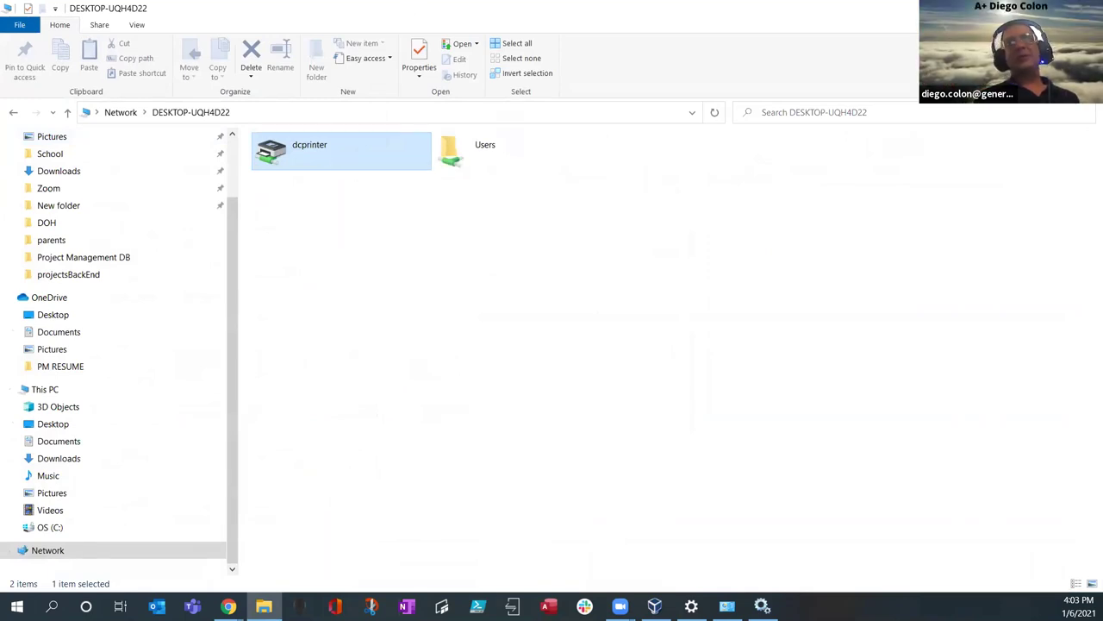
- Open the print queue of the shared dcprinter and pause printing
key(alt+Tab)
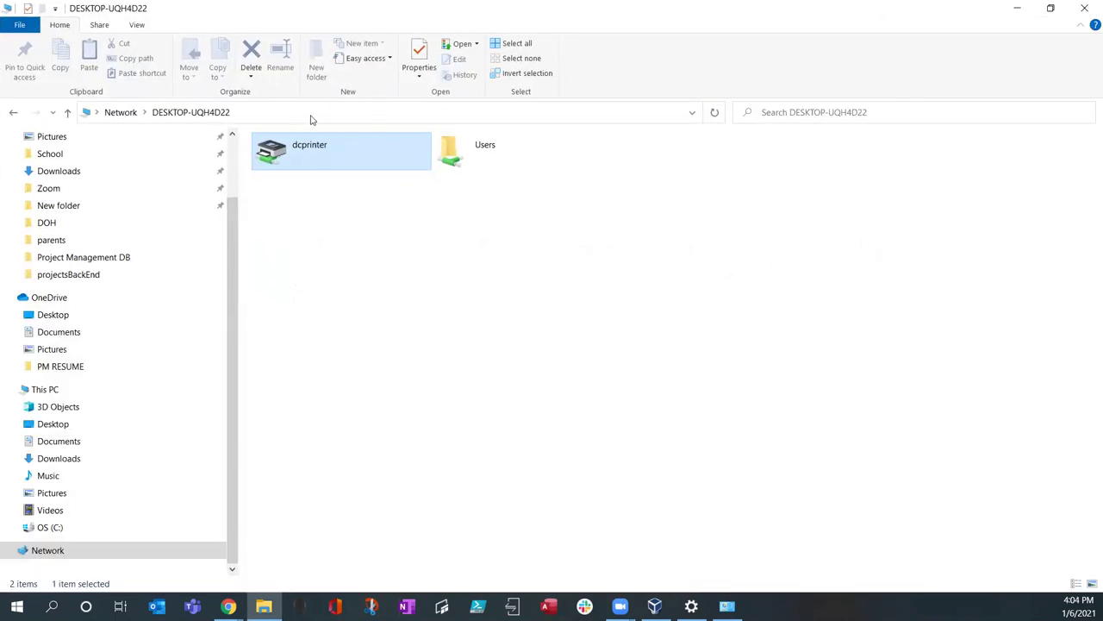
right_click(311, 146)
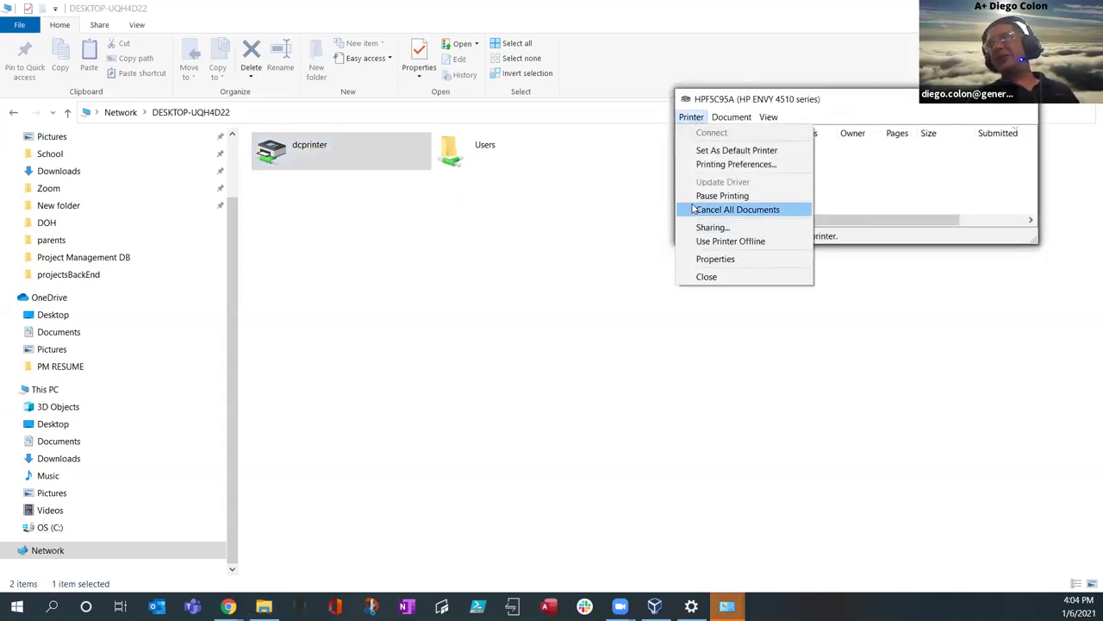
click(699, 198)
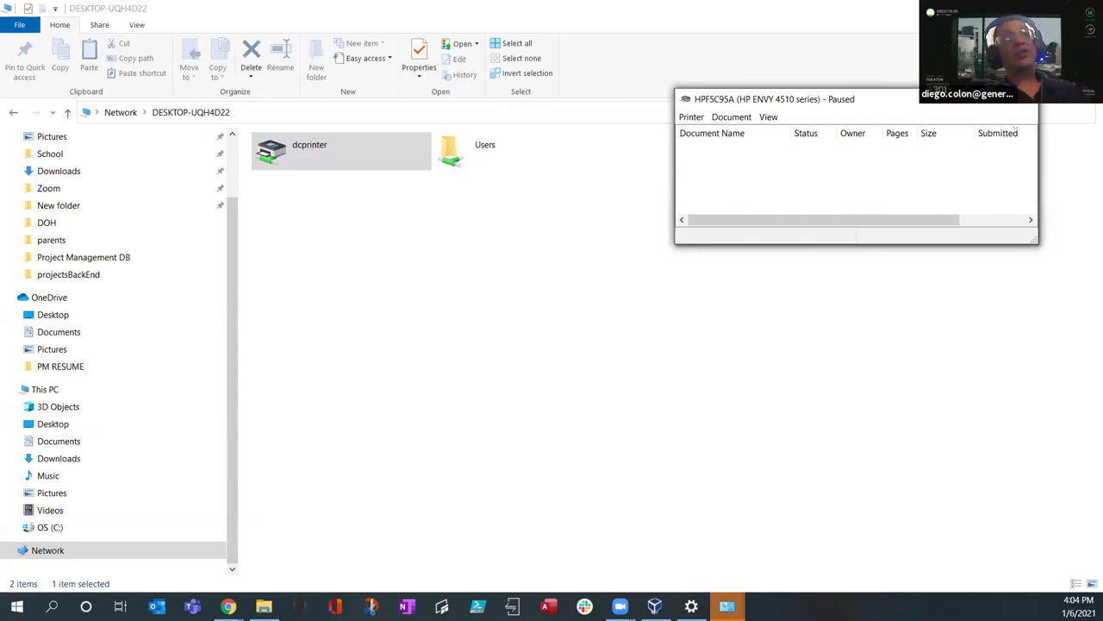
- Open the HP ENVY 4510 printer's properties and review its general, sharing, port and advanced settings
click(692, 116)
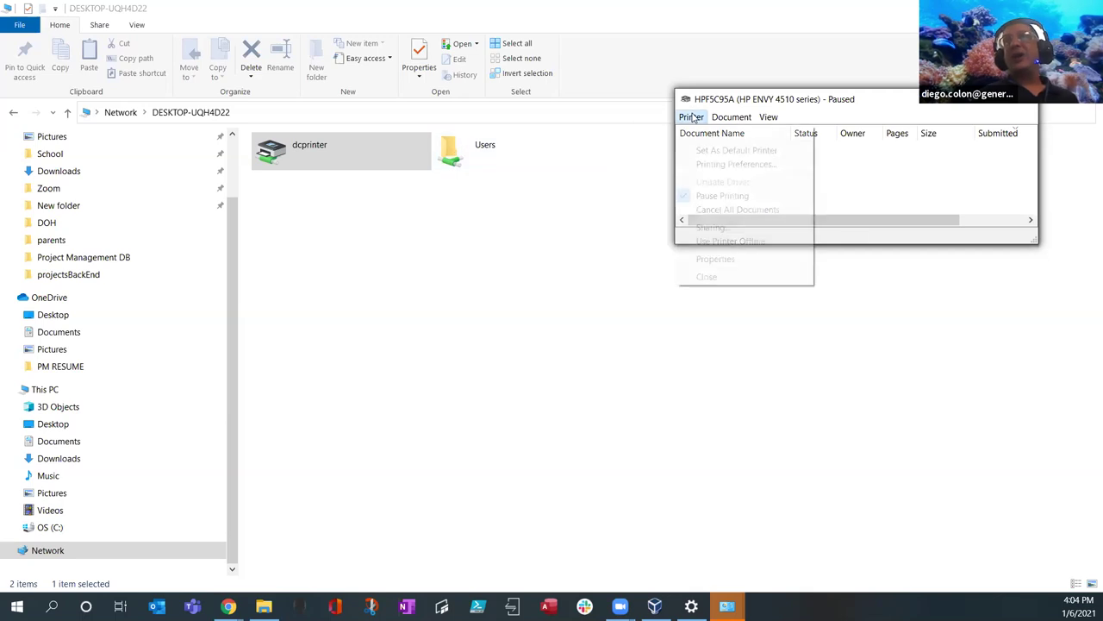
click(715, 259)
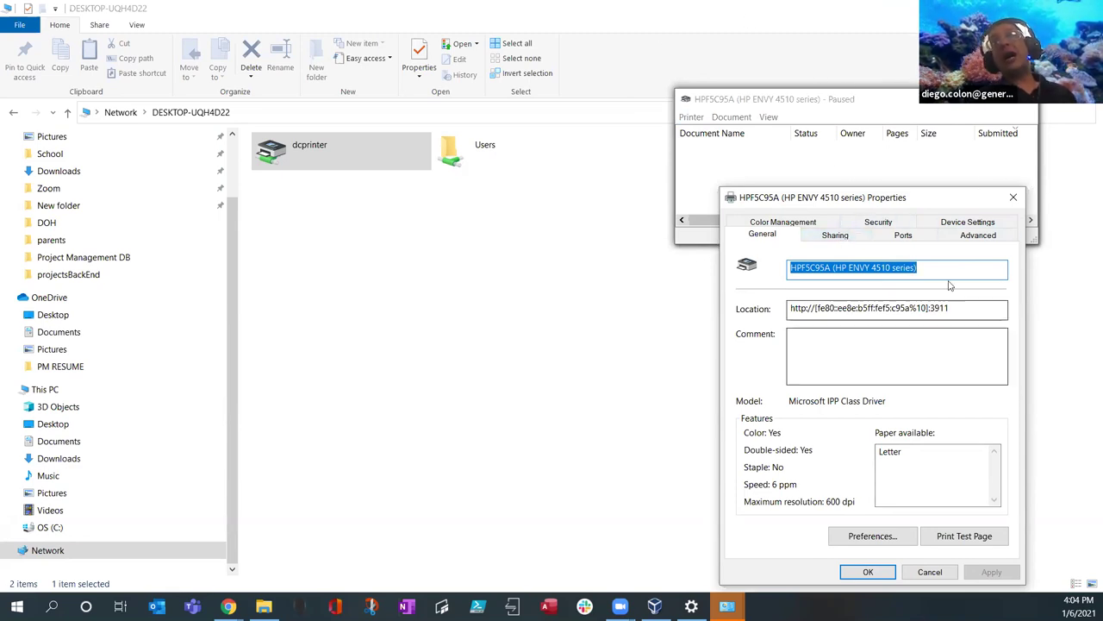
click(836, 234)
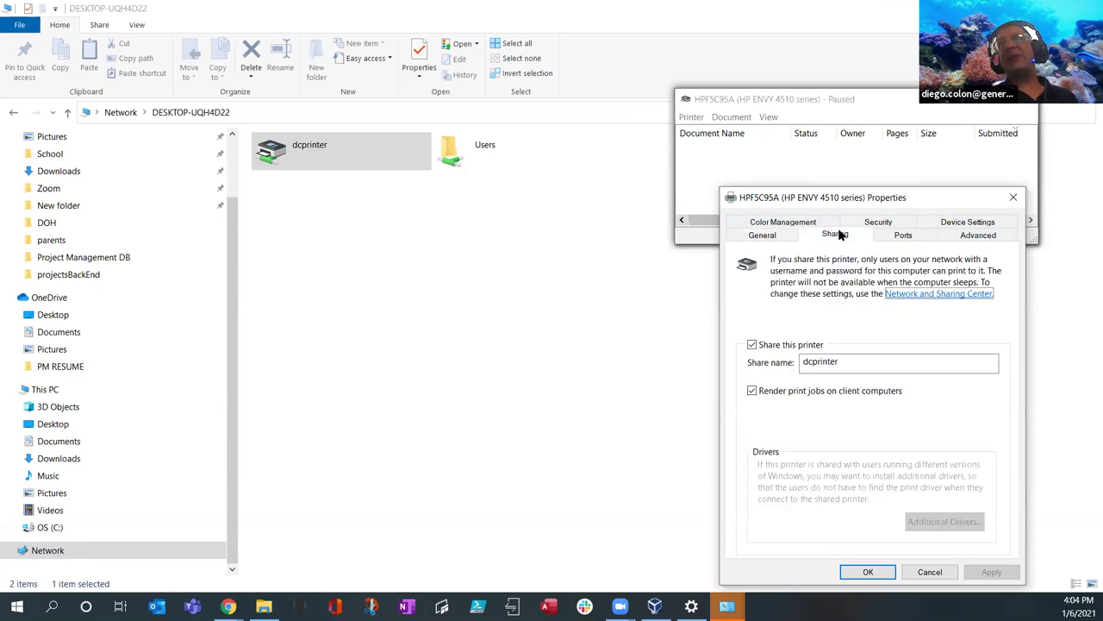
click(901, 241)
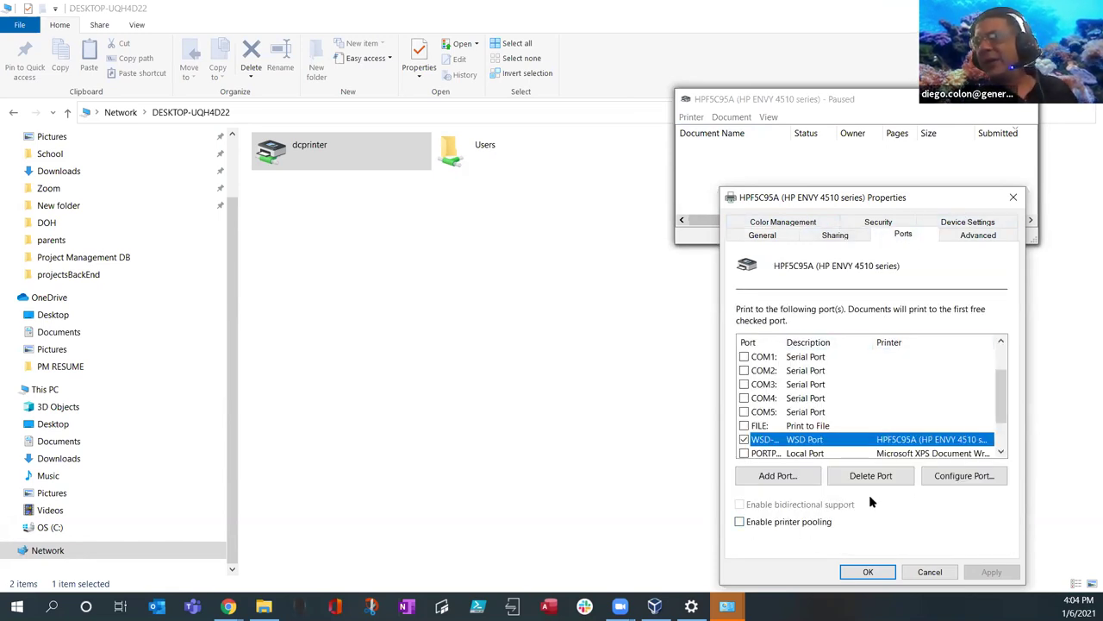
click(959, 244)
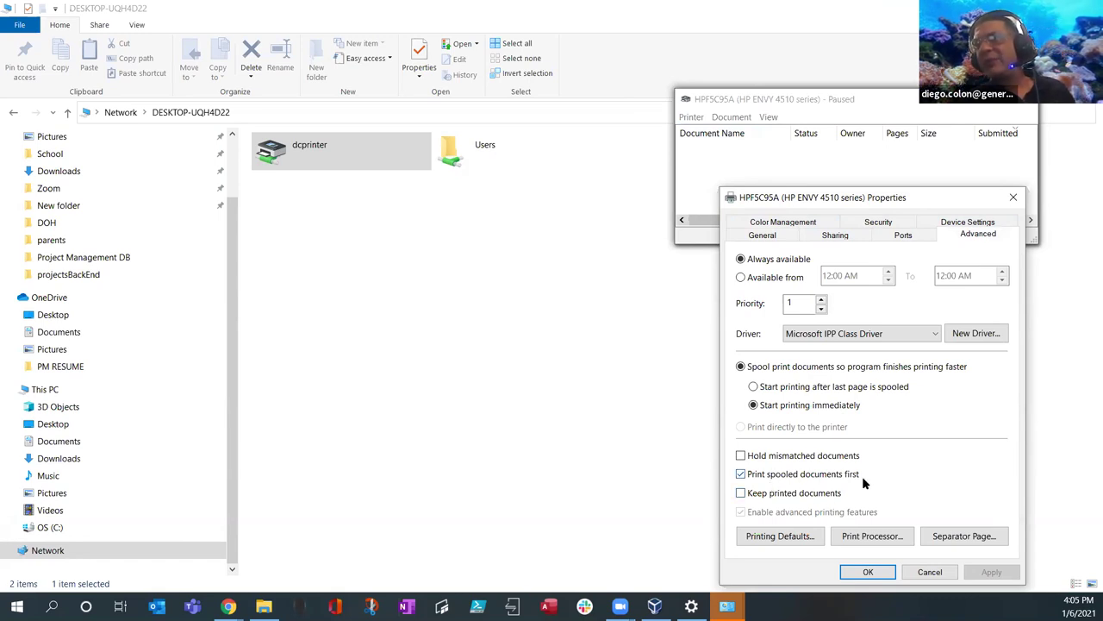
- Set spooling to start printing after the last page is spooled, and open and cancel the Add Printer Driver Wizard
click(825, 392)
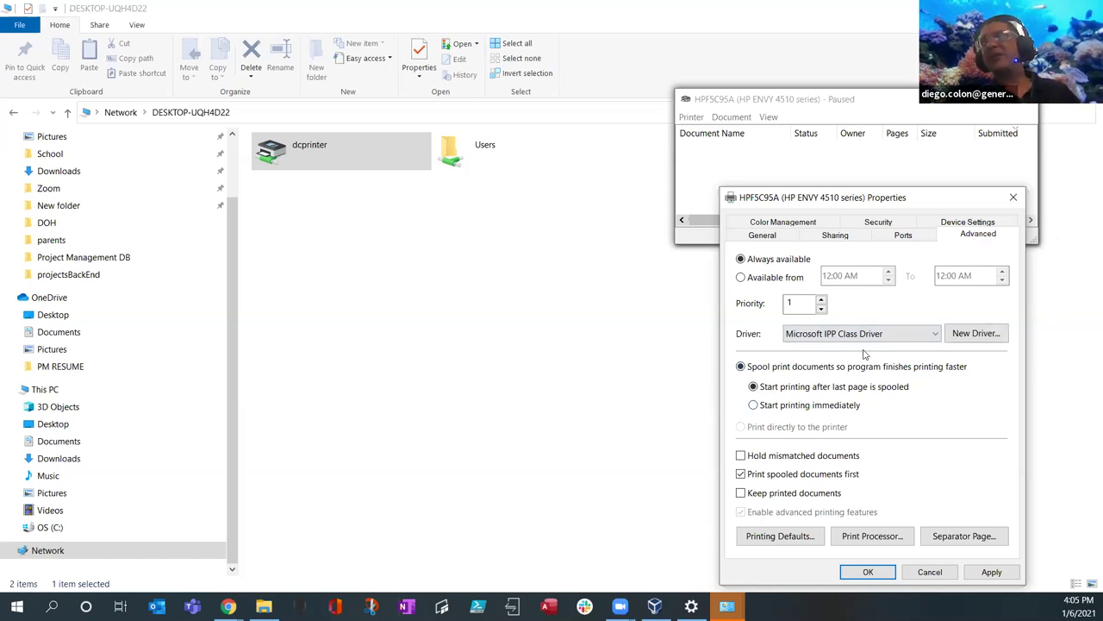
click(934, 333)
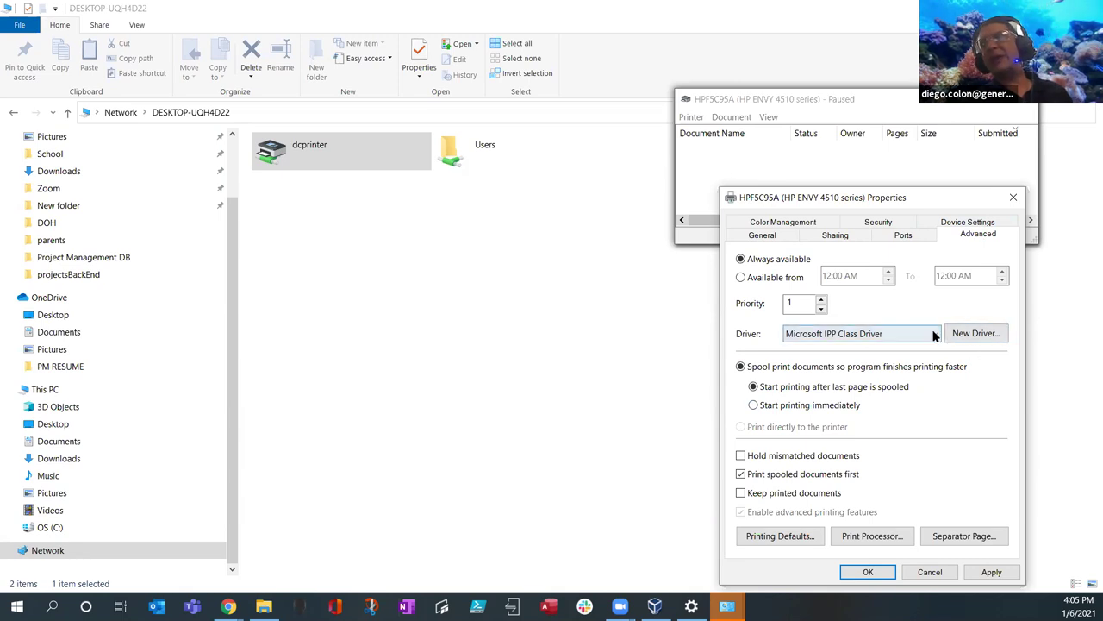
click(964, 335)
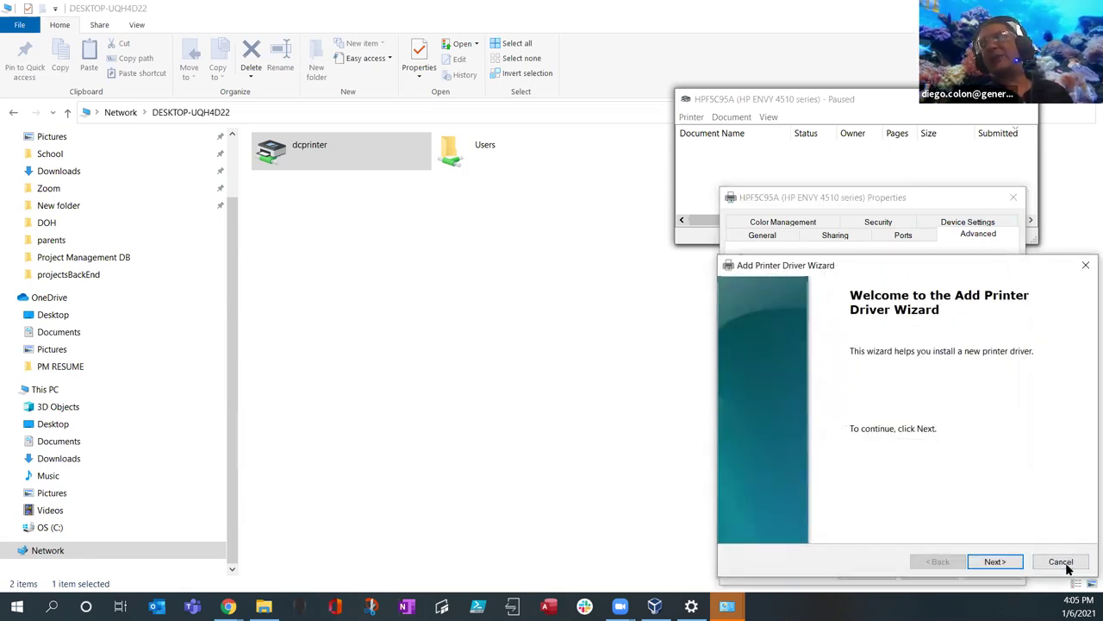
click(1056, 557)
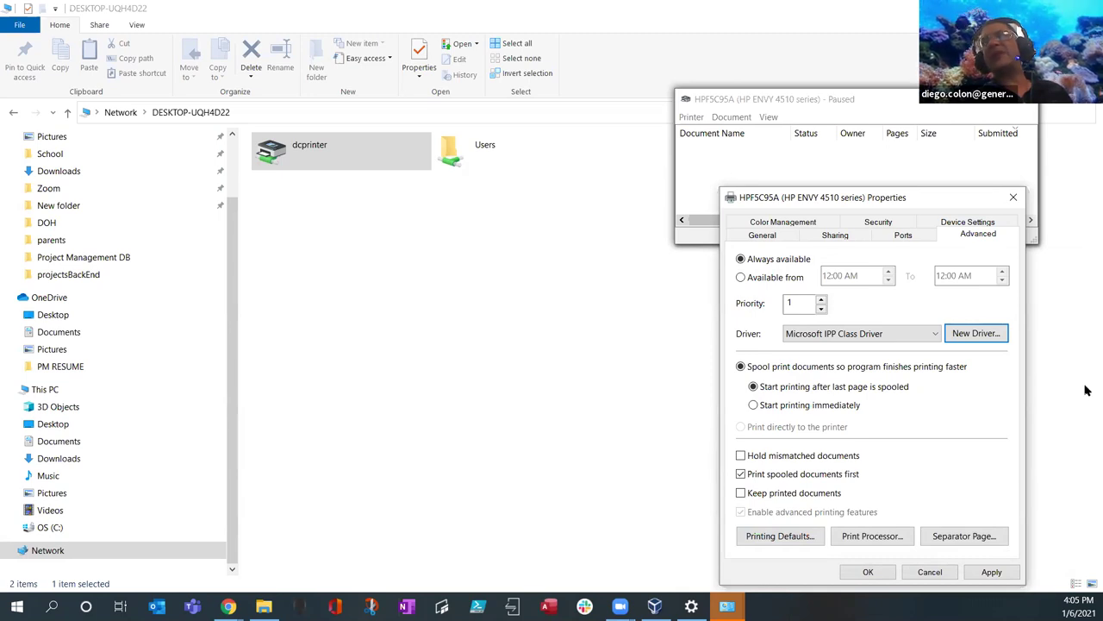
- Review the paper sizes available for the Main tray in the printer's device settings
click(966, 221)
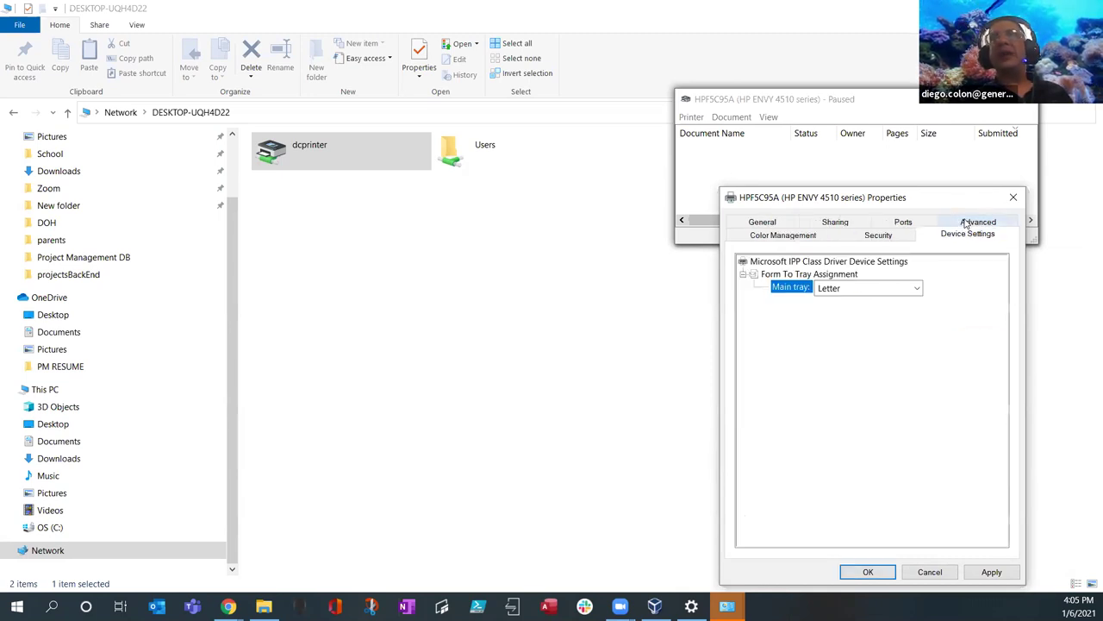
click(907, 288)
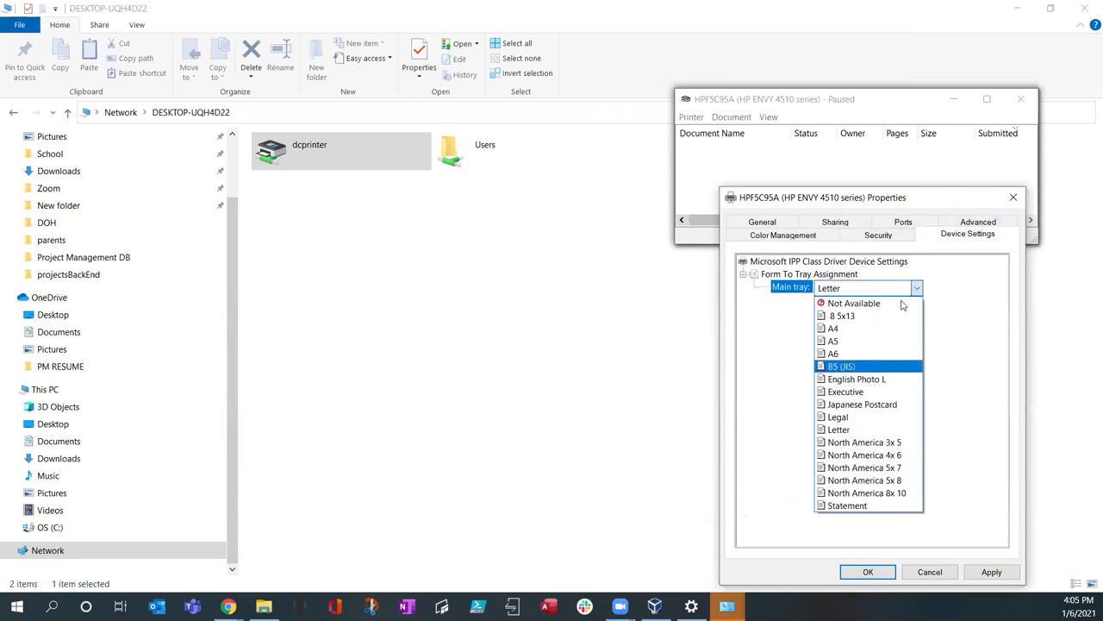
click(899, 241)
- Compare the printer's security permissions for the owner's account and Everyone, and cancel the properties
click(899, 240)
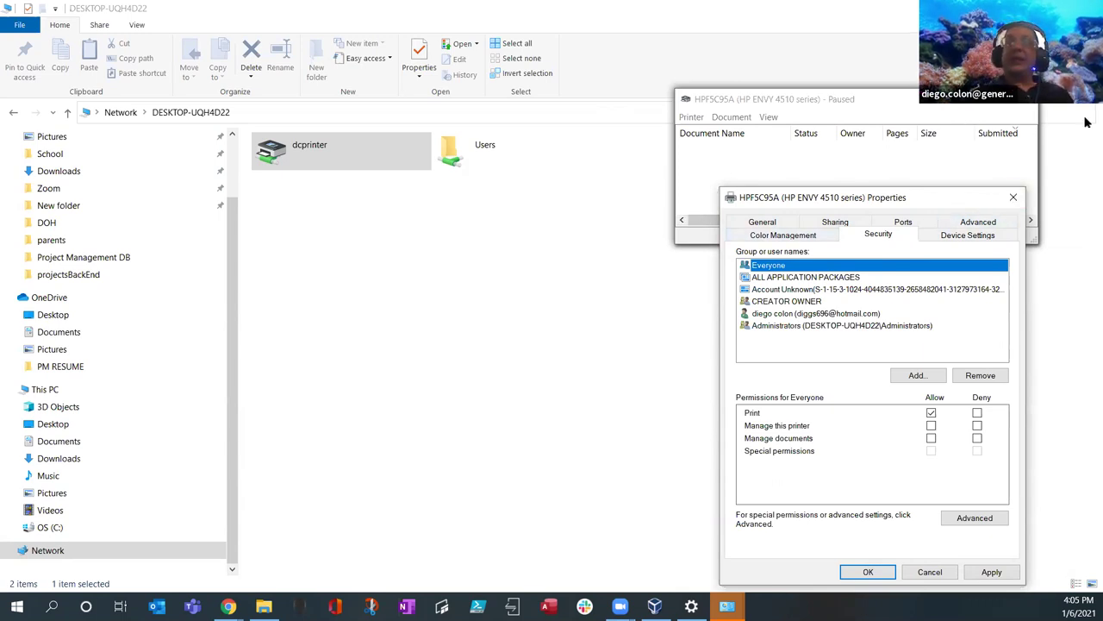
click(847, 315)
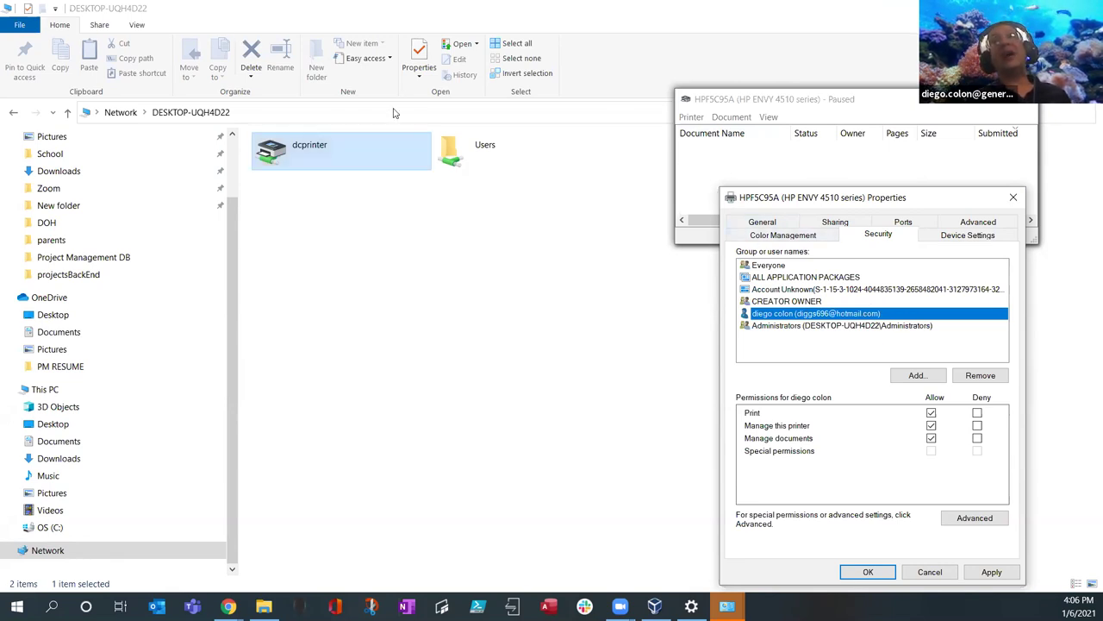
click(762, 266)
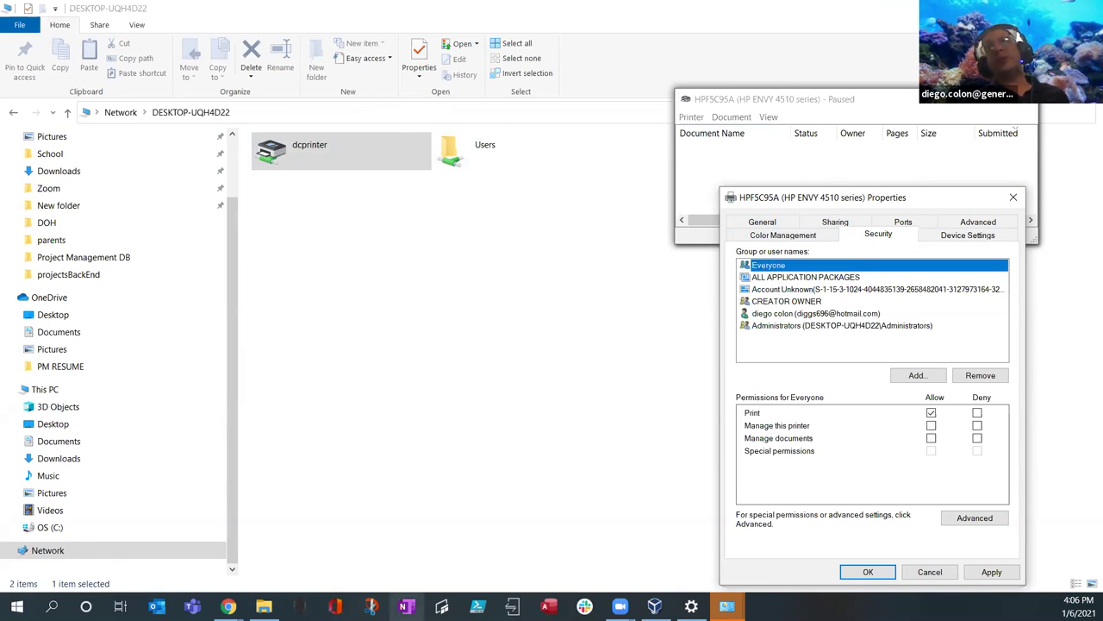
click(930, 571)
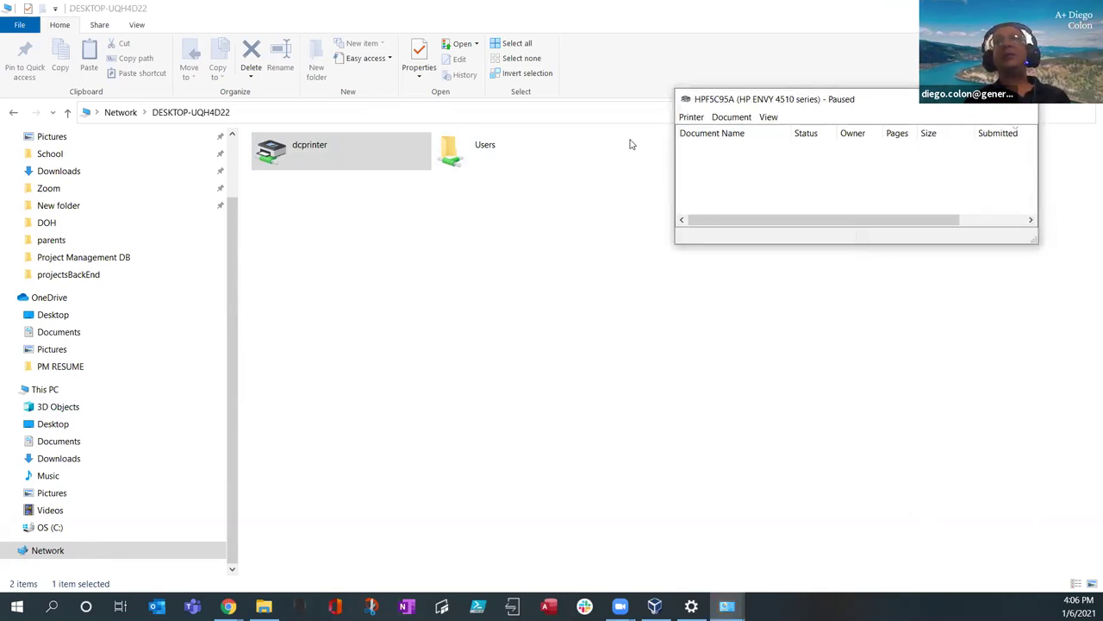
- Resume printing on the paused HP ENVY 4510 printer and close its print queue
click(703, 119)
click(698, 196)
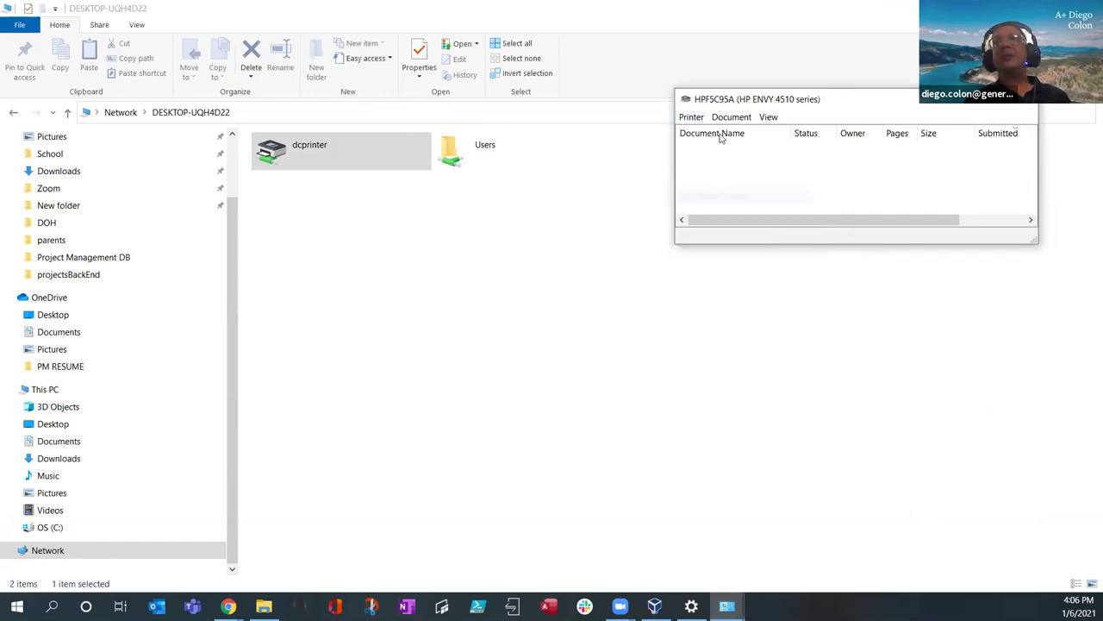
click(1030, 101)
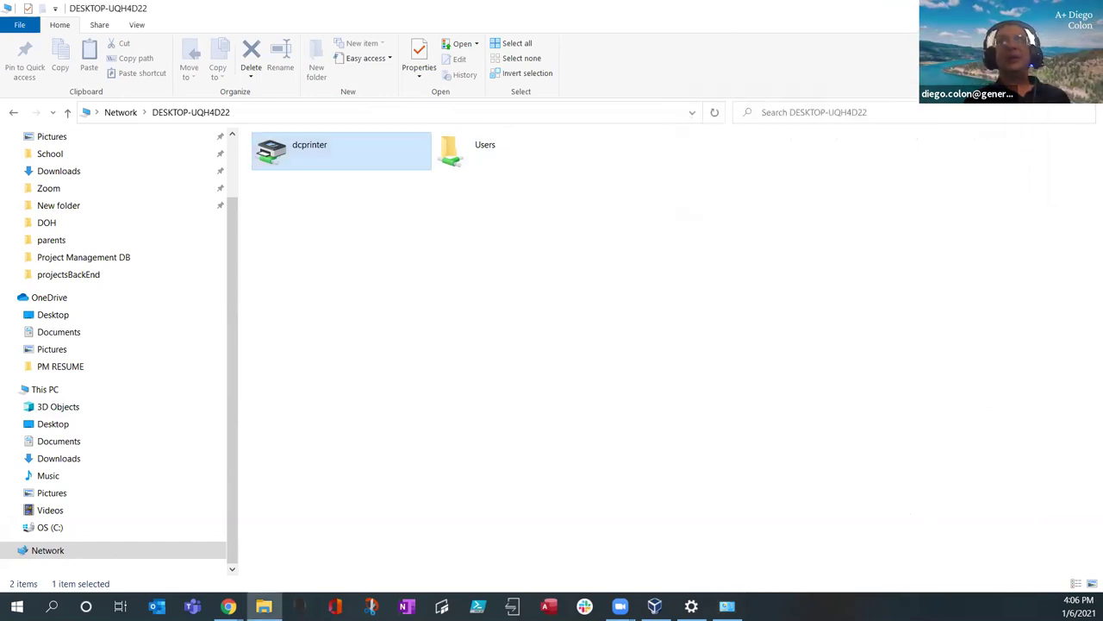
- Switch to the Nearpod presentation in Chrome and advance to the slide "Poor print quality: general"
key(alt+Tab)
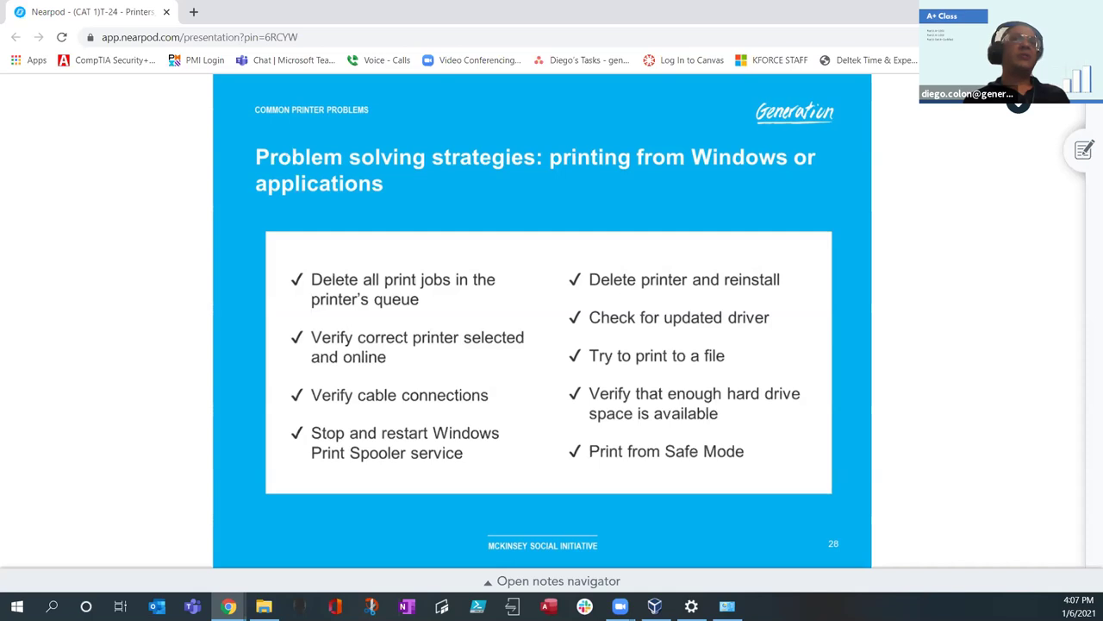
key(Right)
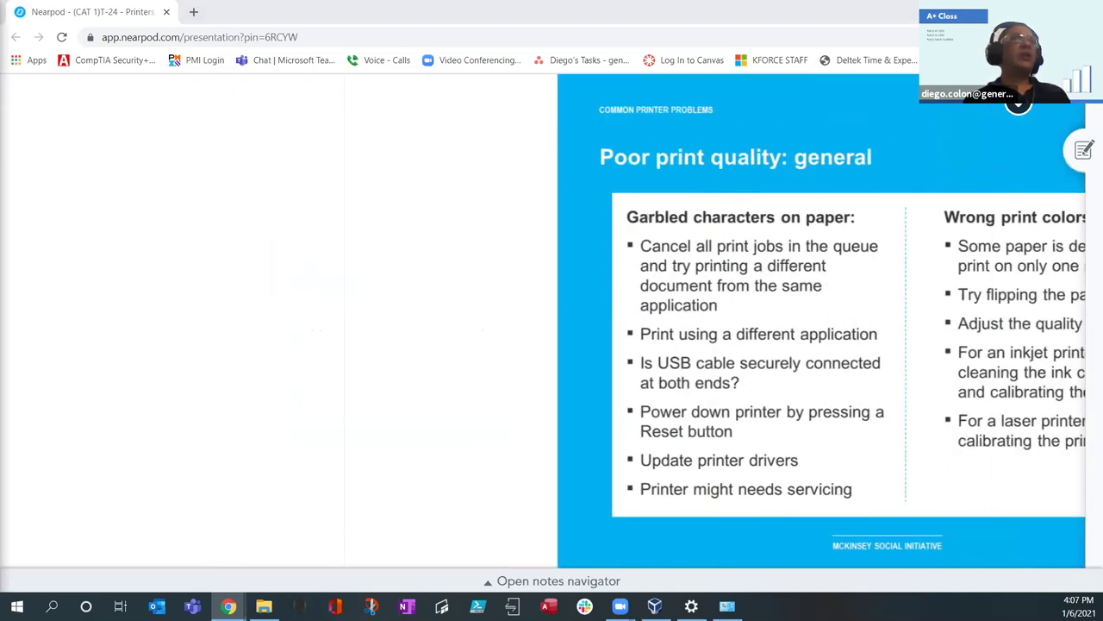